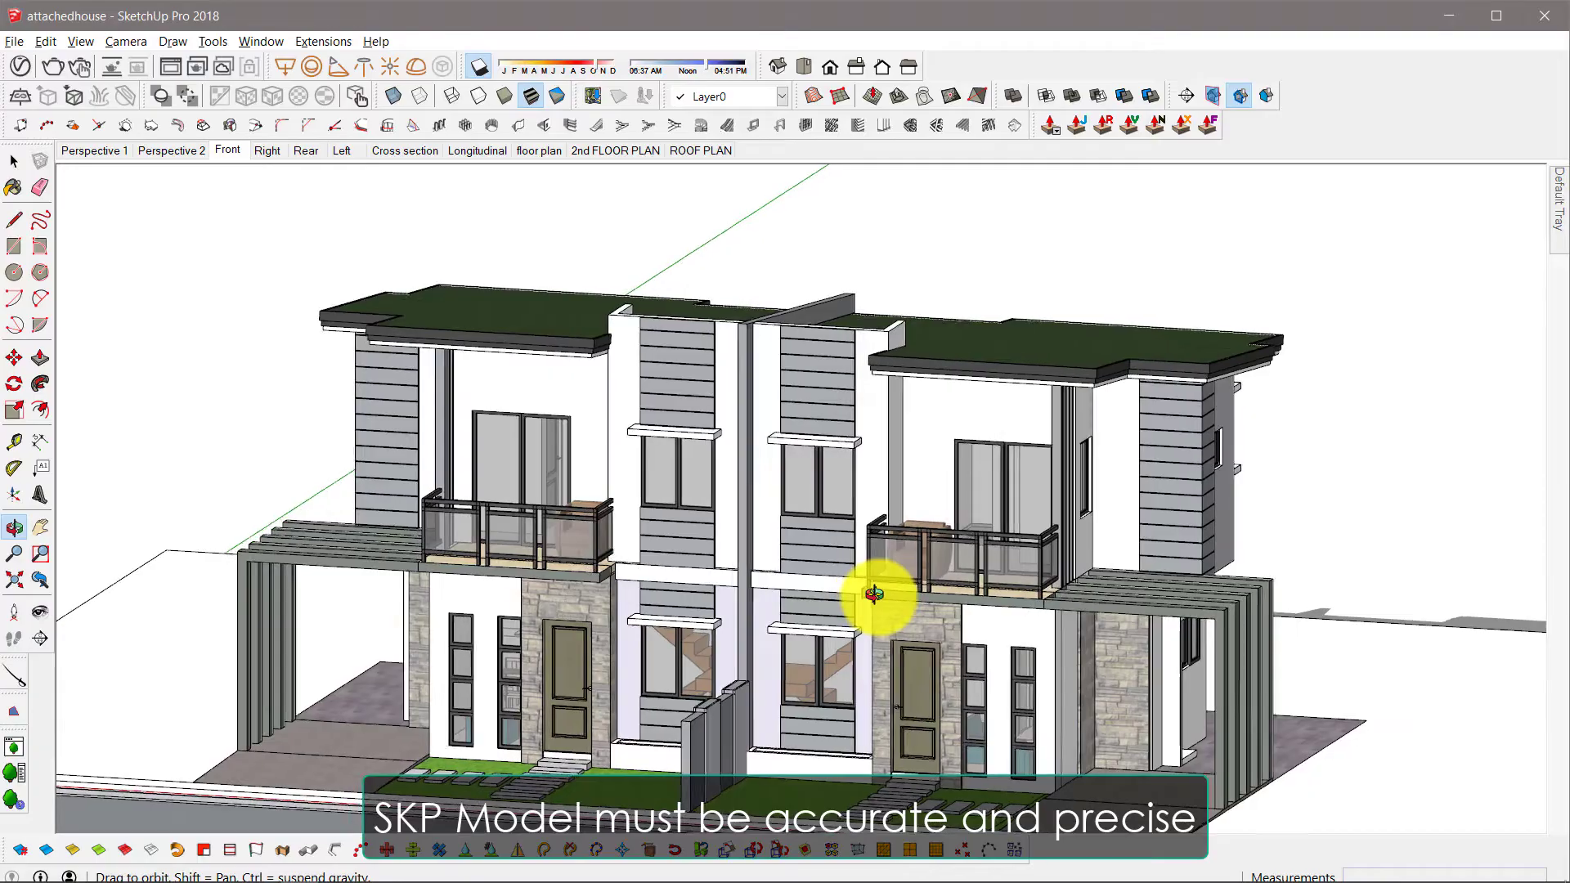
# Orbit the house, then cycle the Front, Right, Rear and Left scenes, ending on Front.
pyautogui.moveTo(874, 594); pyautogui.dragTo(648, 543)
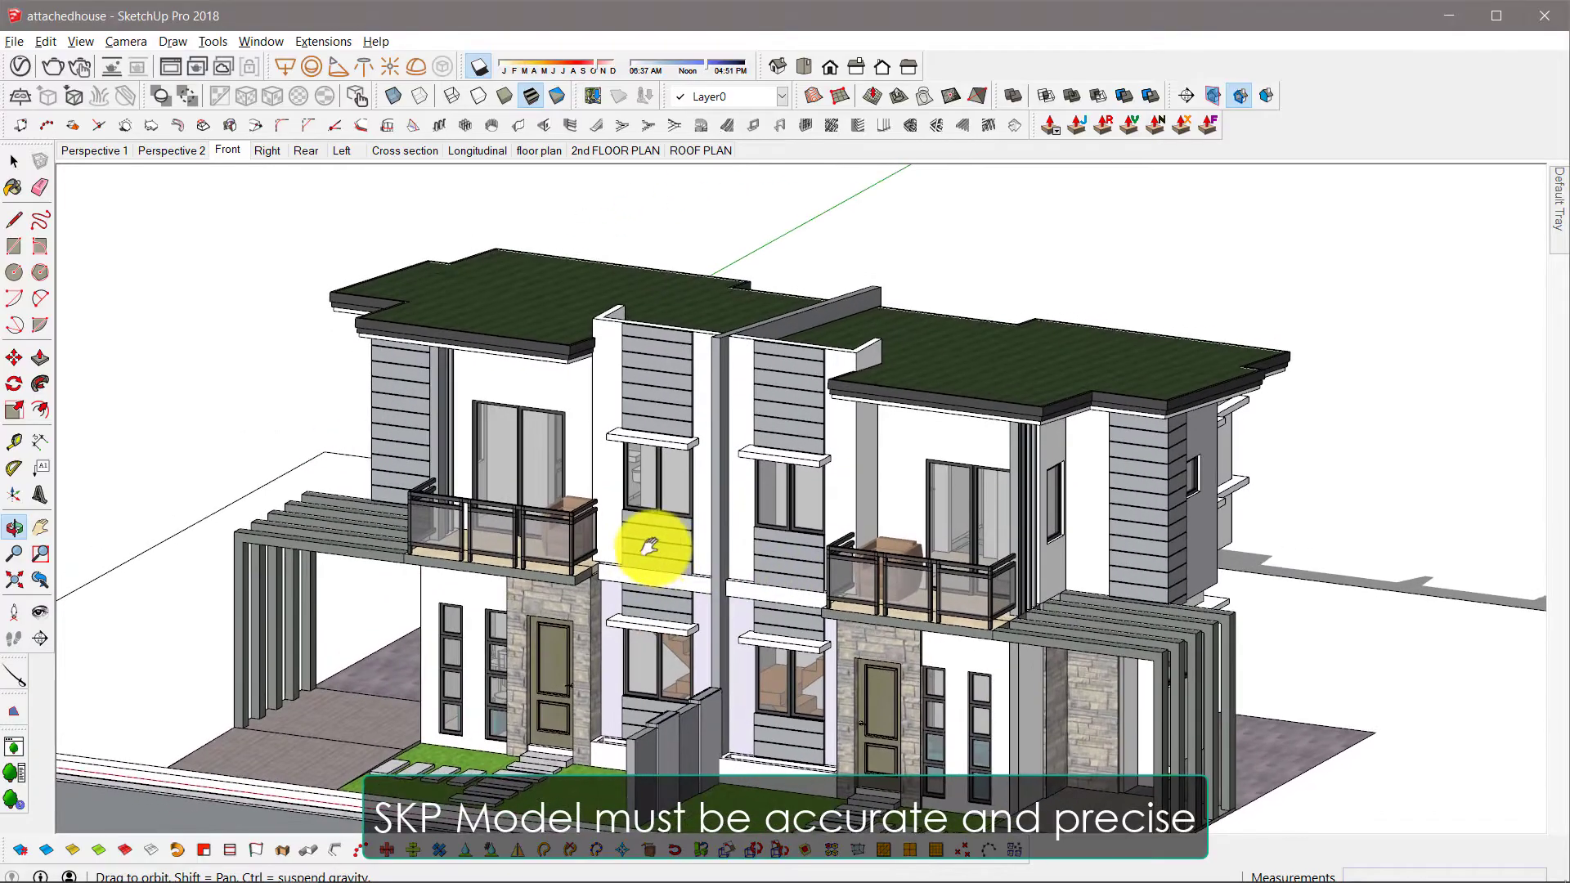
pyautogui.press('space')
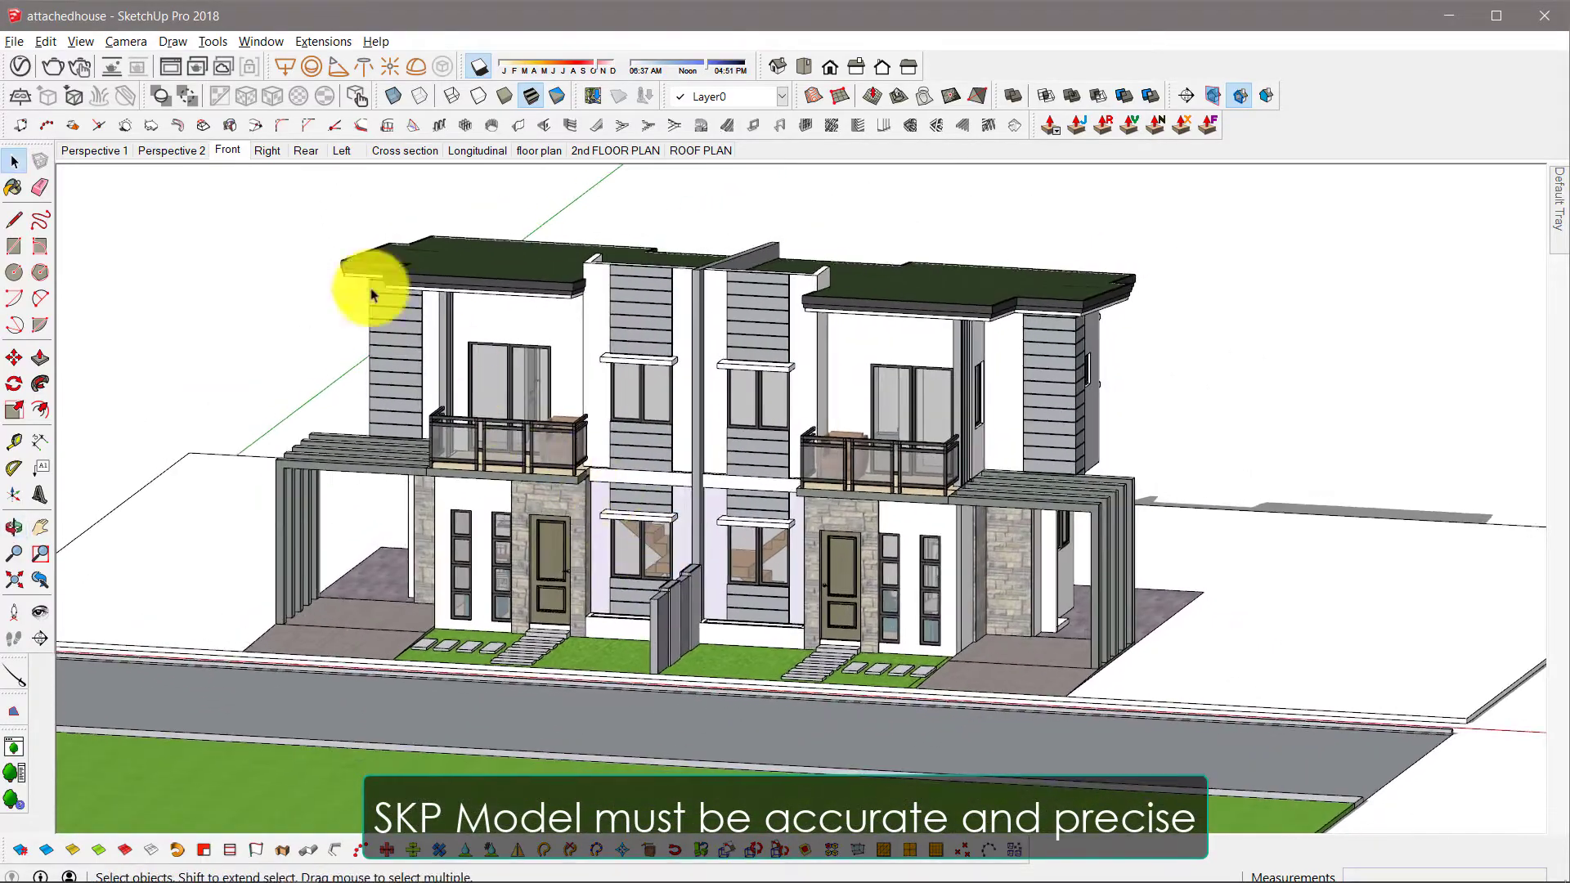
pyautogui.click(222, 149)
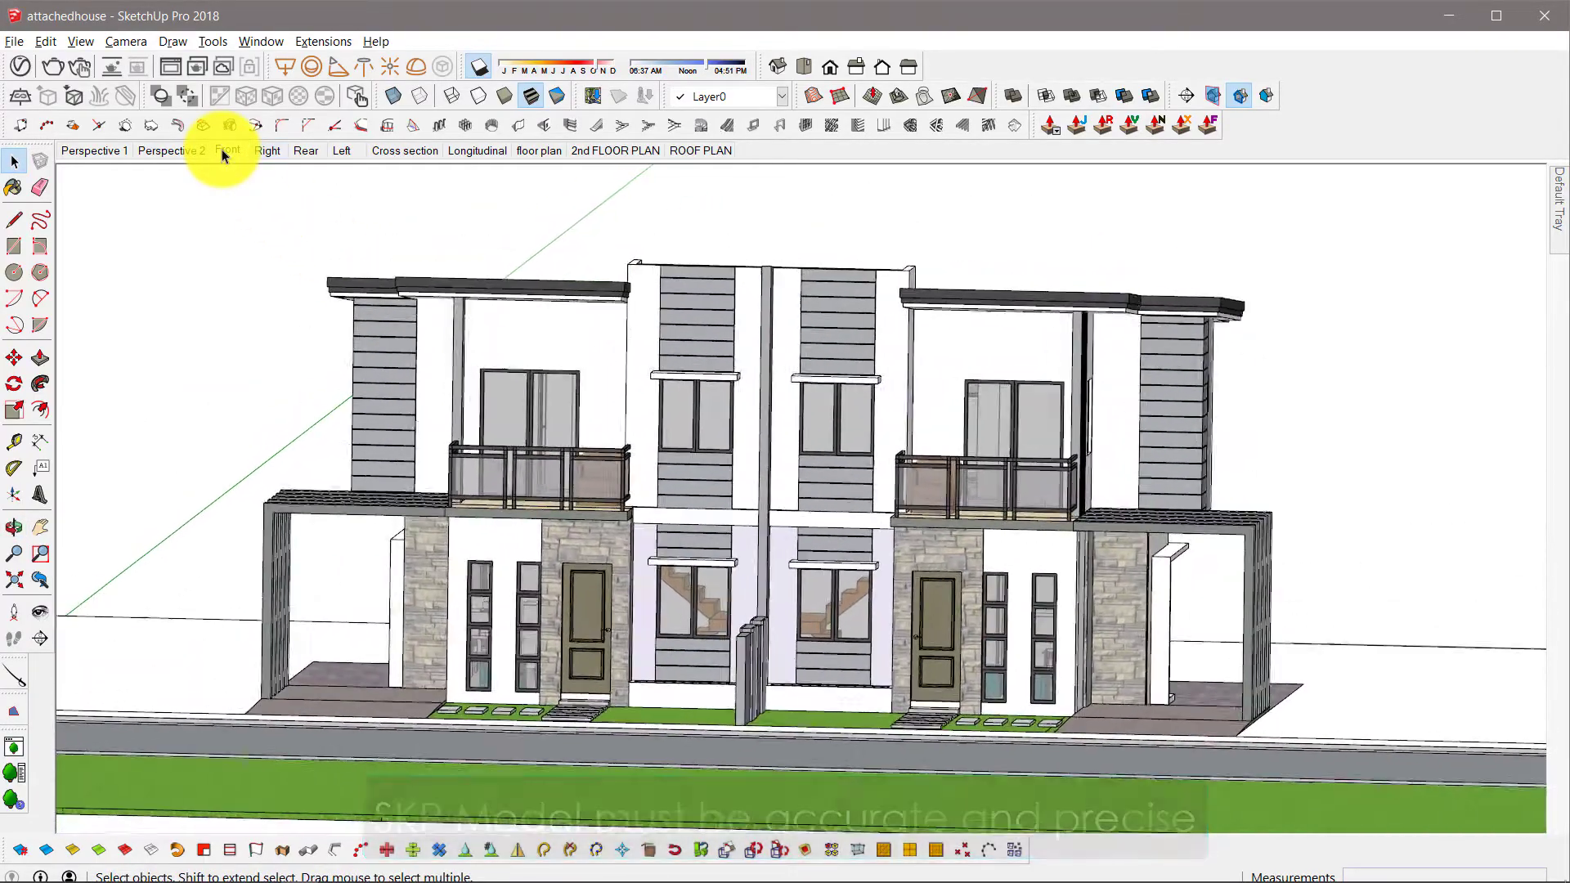
pyautogui.click(257, 149)
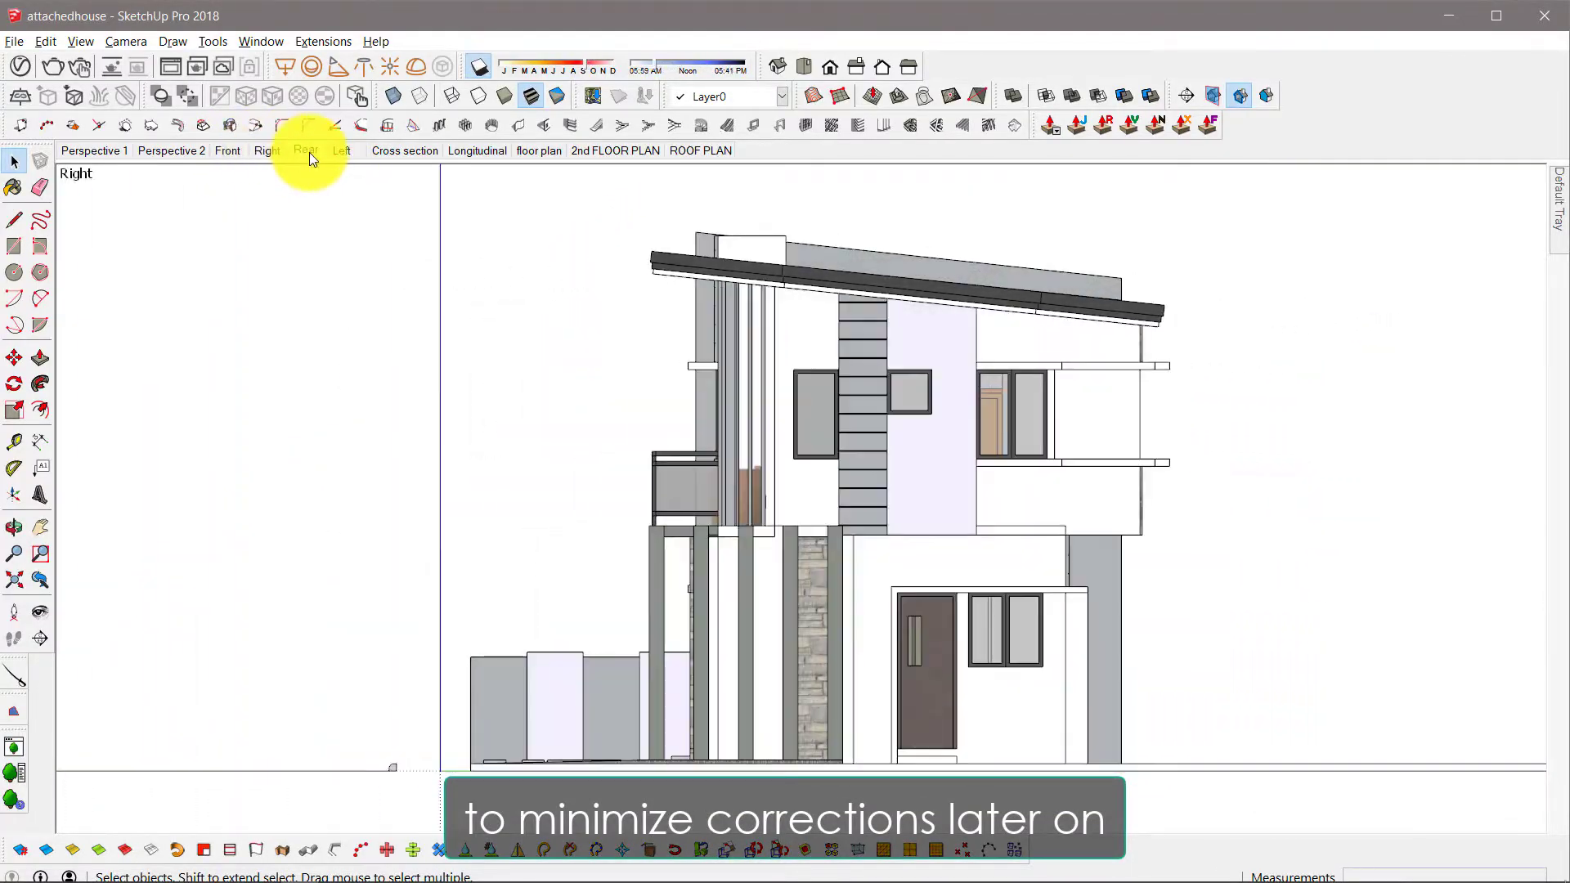
pyautogui.click(310, 152)
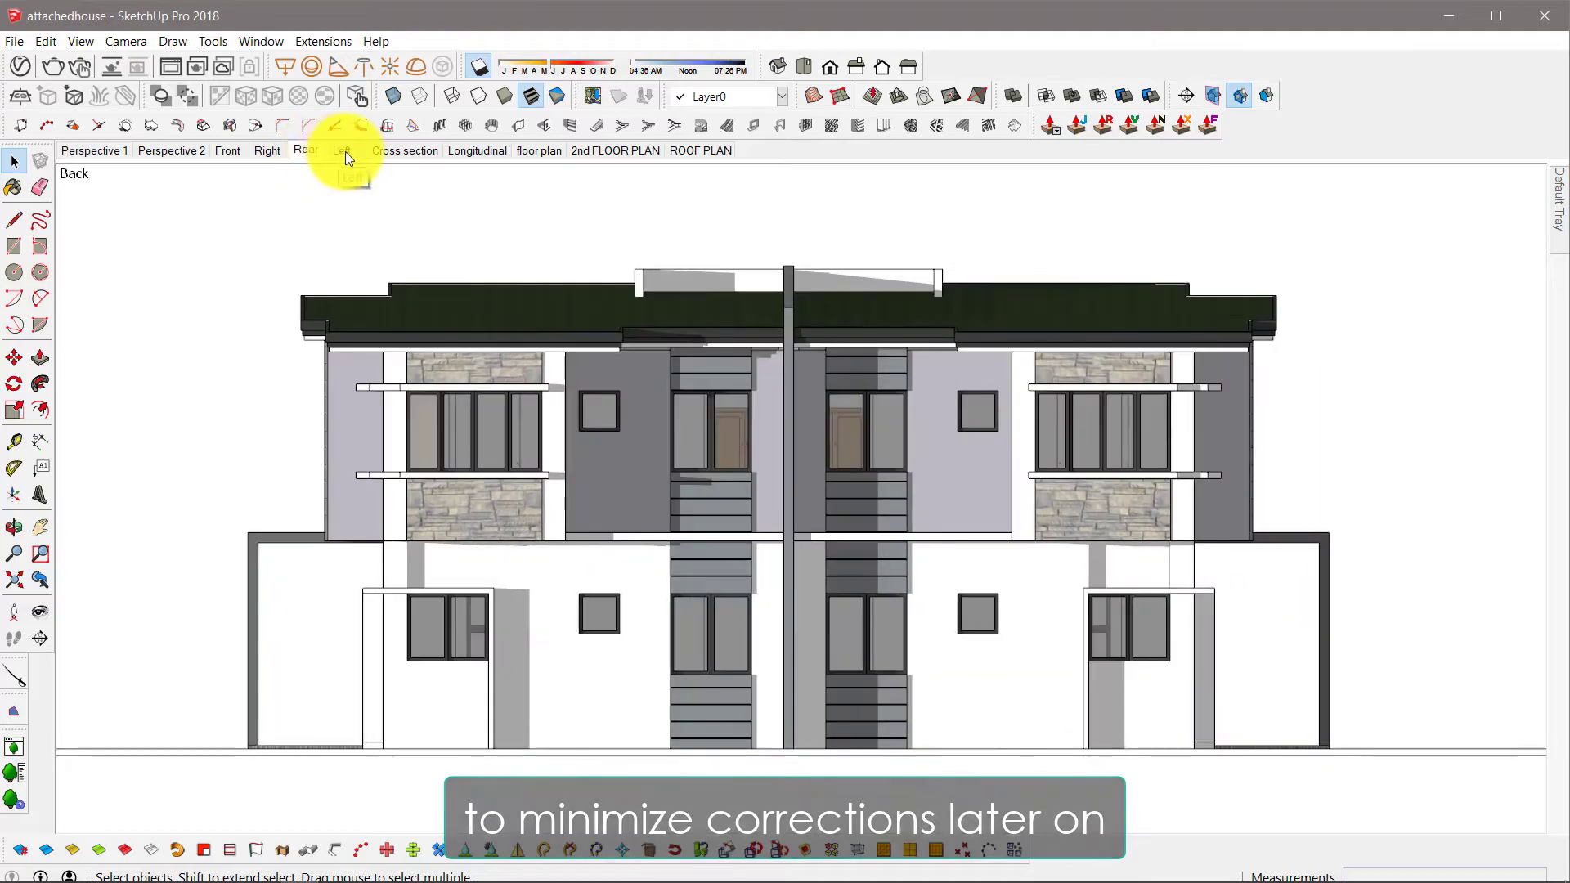
pyautogui.click(346, 151)
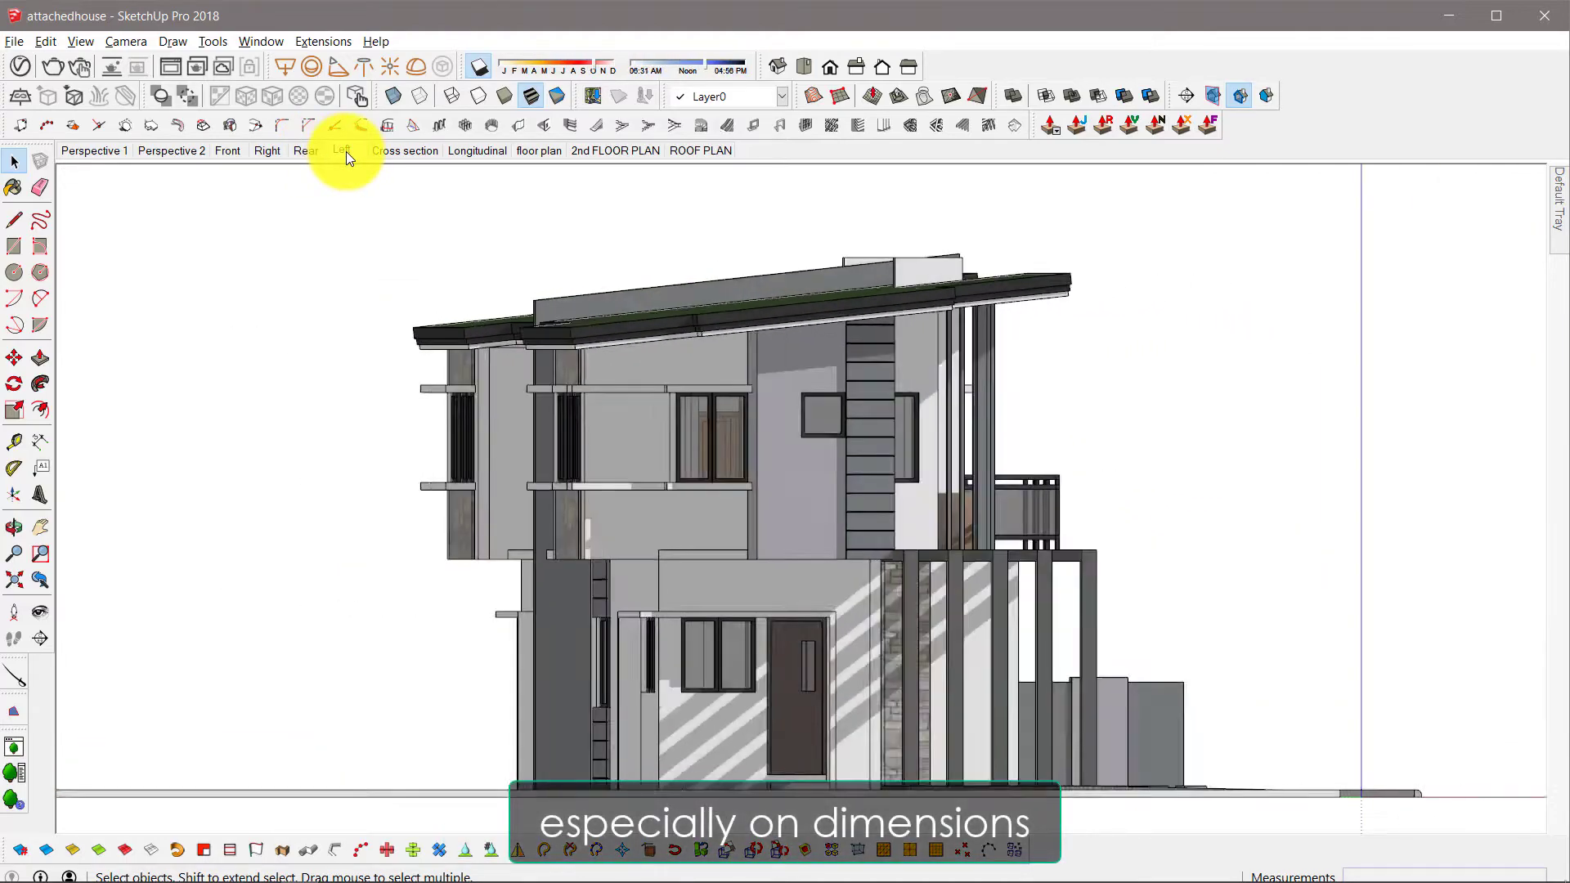
pyautogui.click(228, 151)
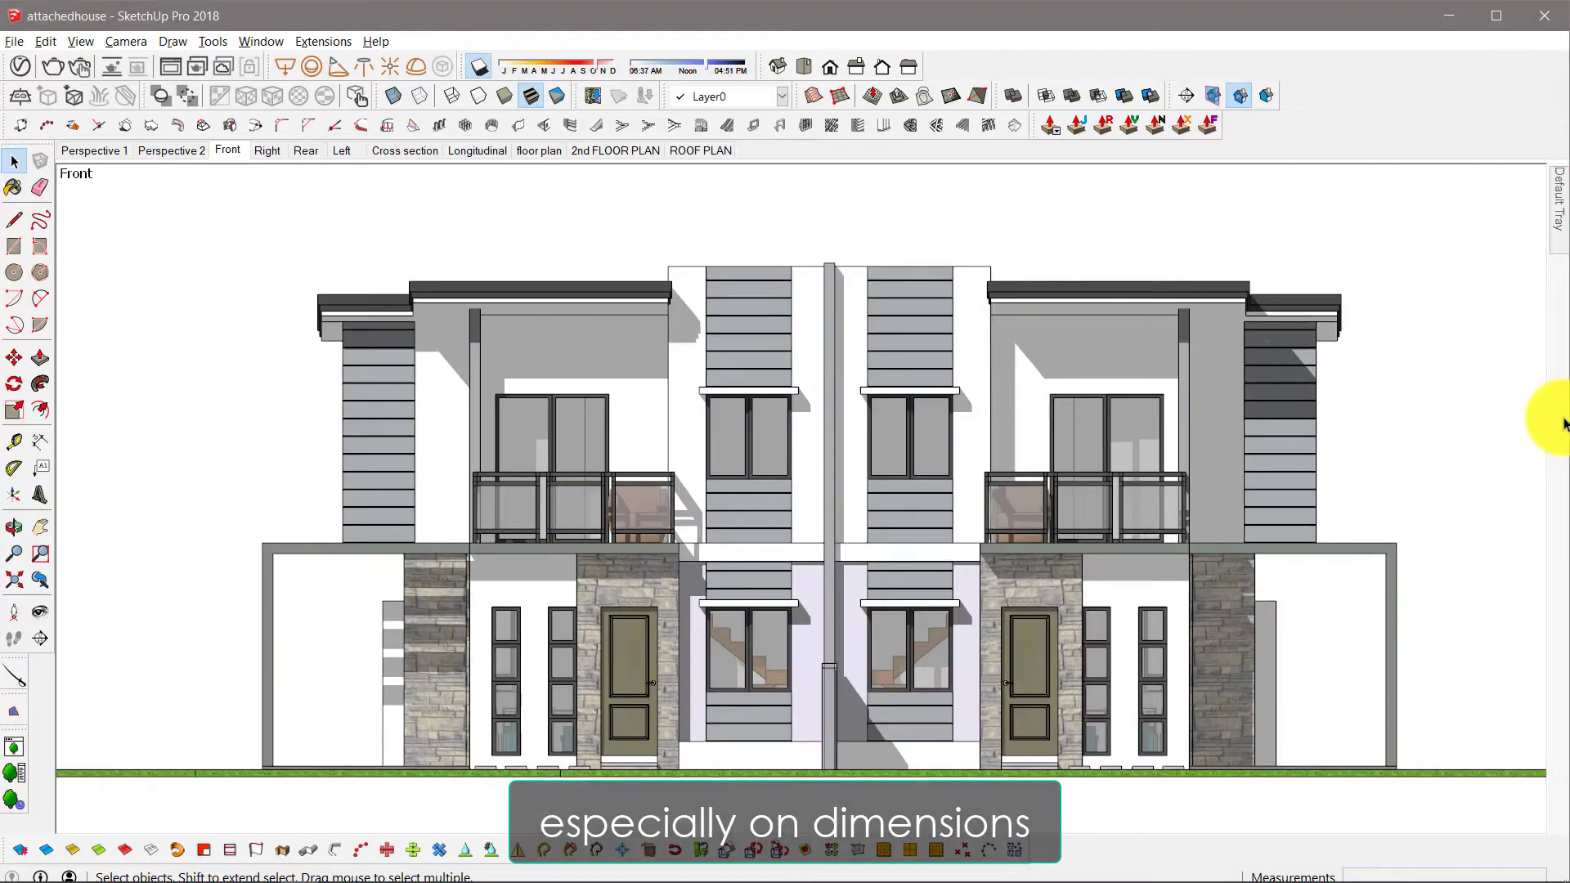
pyautogui.click(17, 42)
pyautogui.moveTo(103, 630)
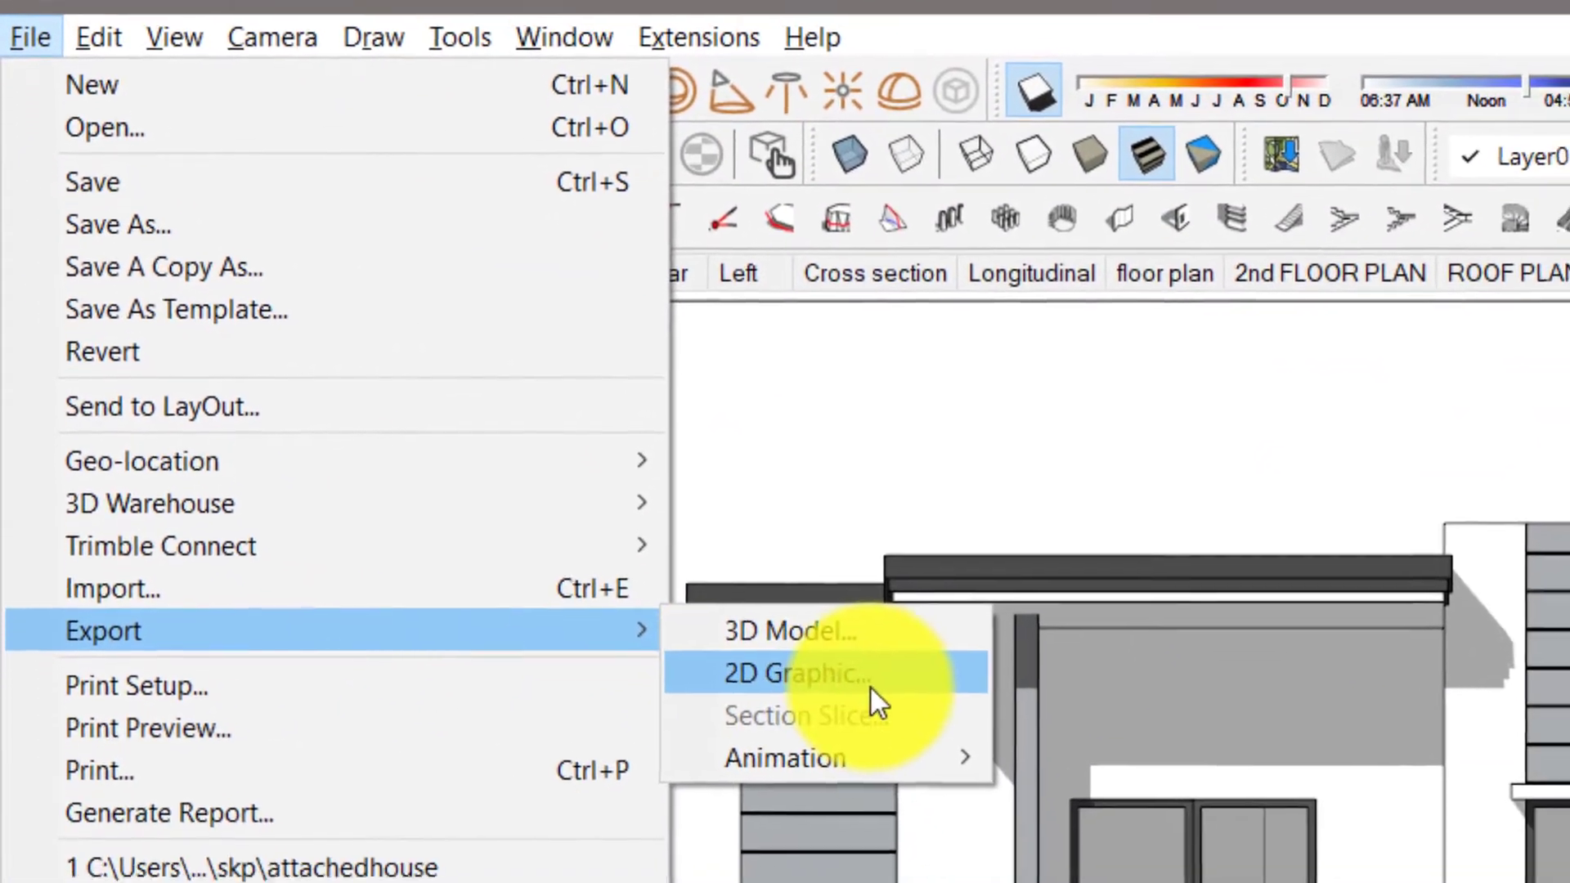
# Start a 2D Graphic export named 'Front Elevation' saving into a new 'Elevations' folder.
pyautogui.click(851, 641)
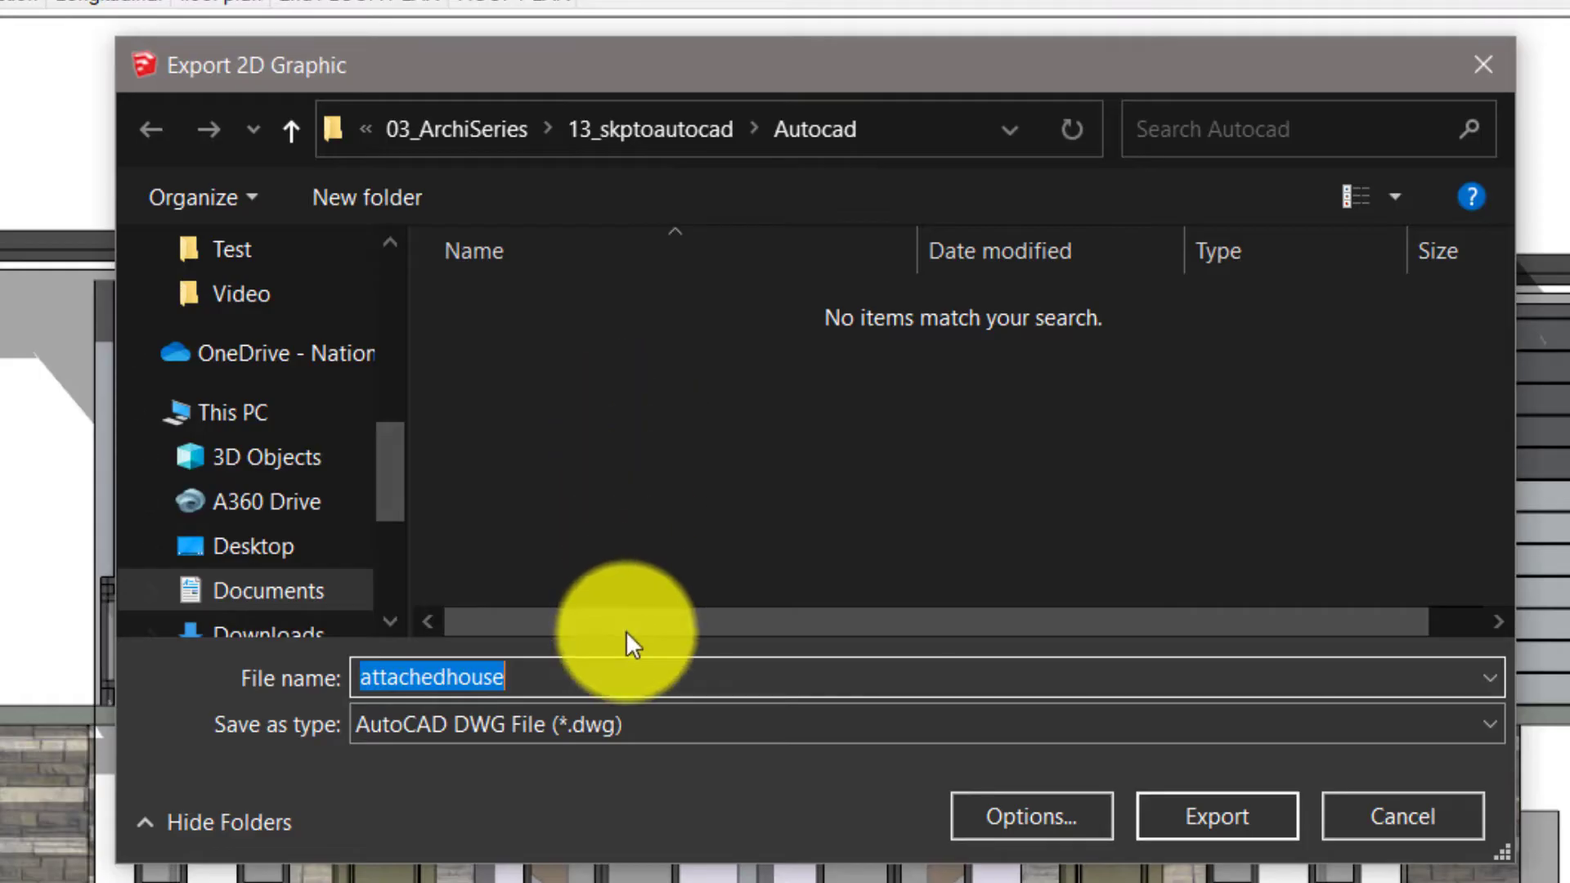
pyautogui.write('fro')
pyautogui.press('BackSpace')
pyautogui.press('BackSpace')
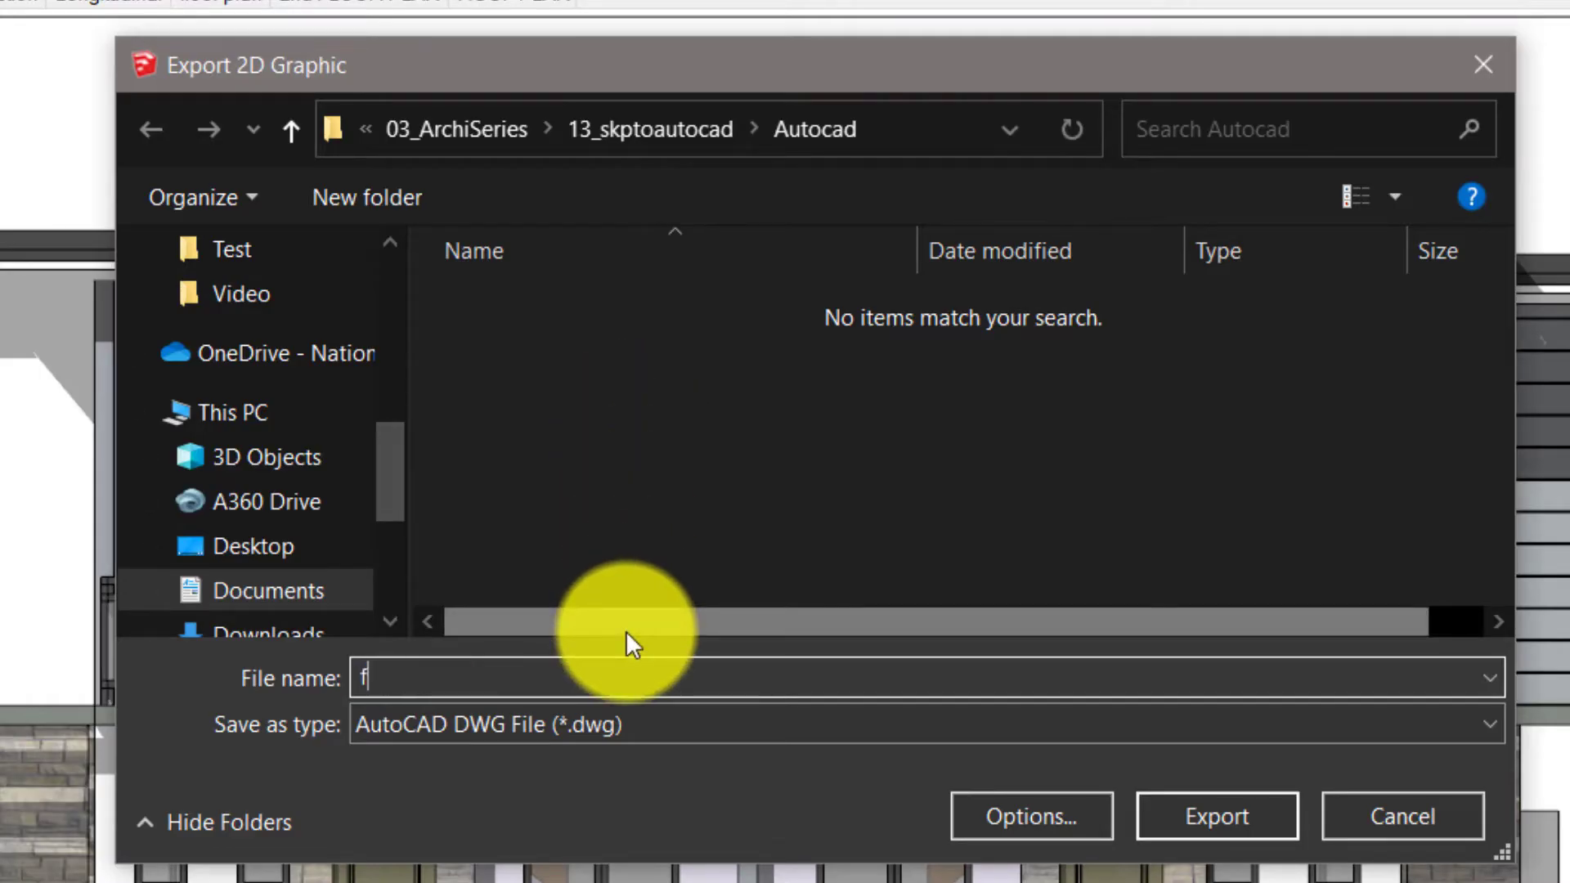
pyautogui.write('Front E')
pyautogui.write('levation')
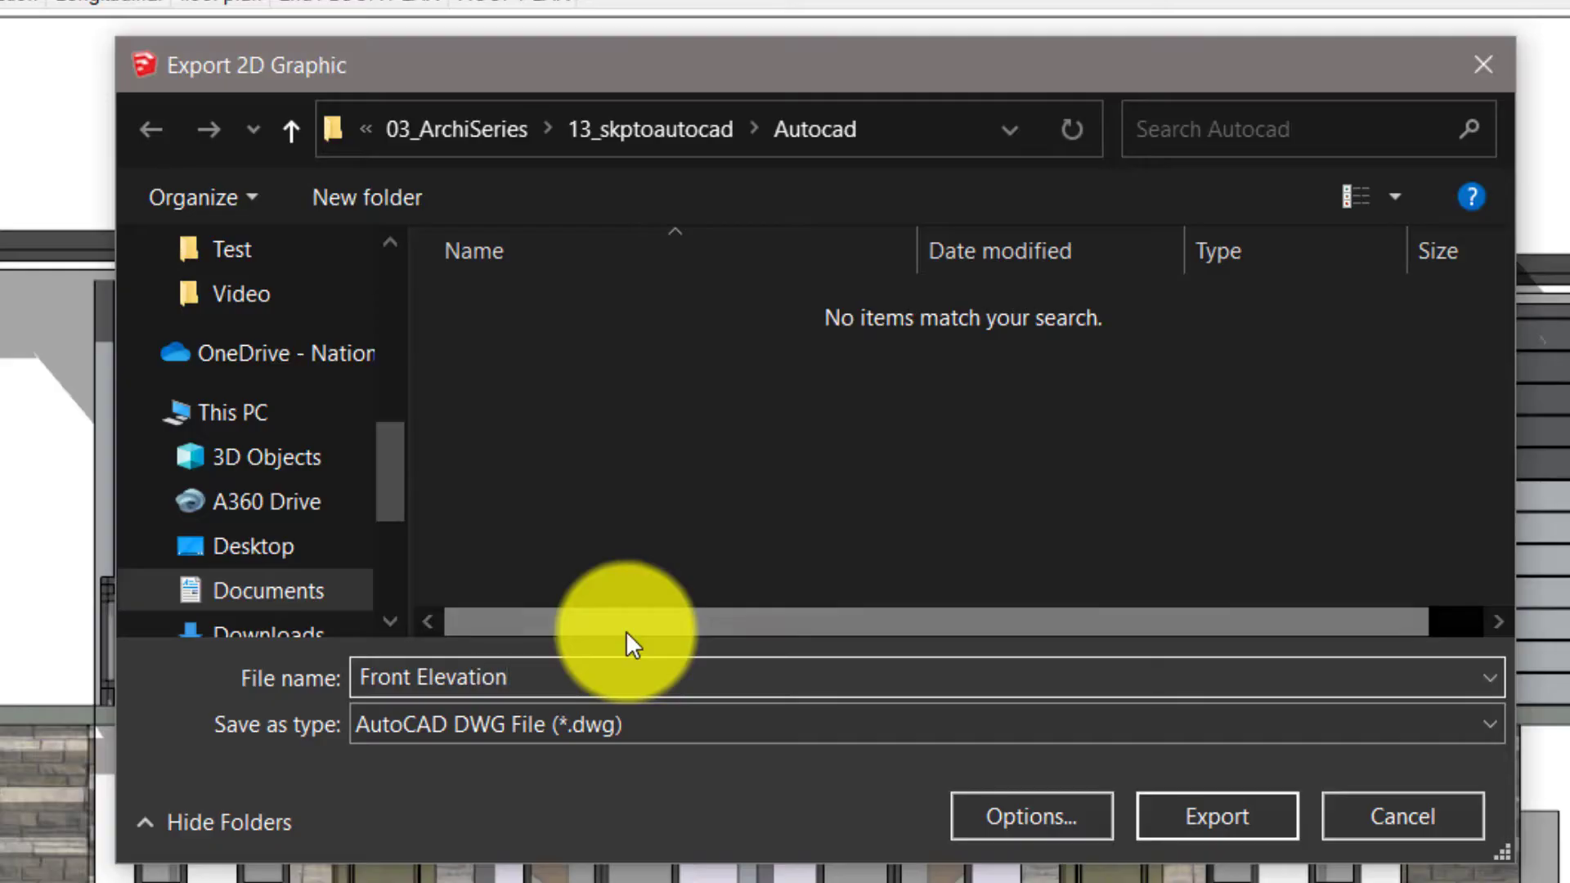
pyautogui.click(399, 200)
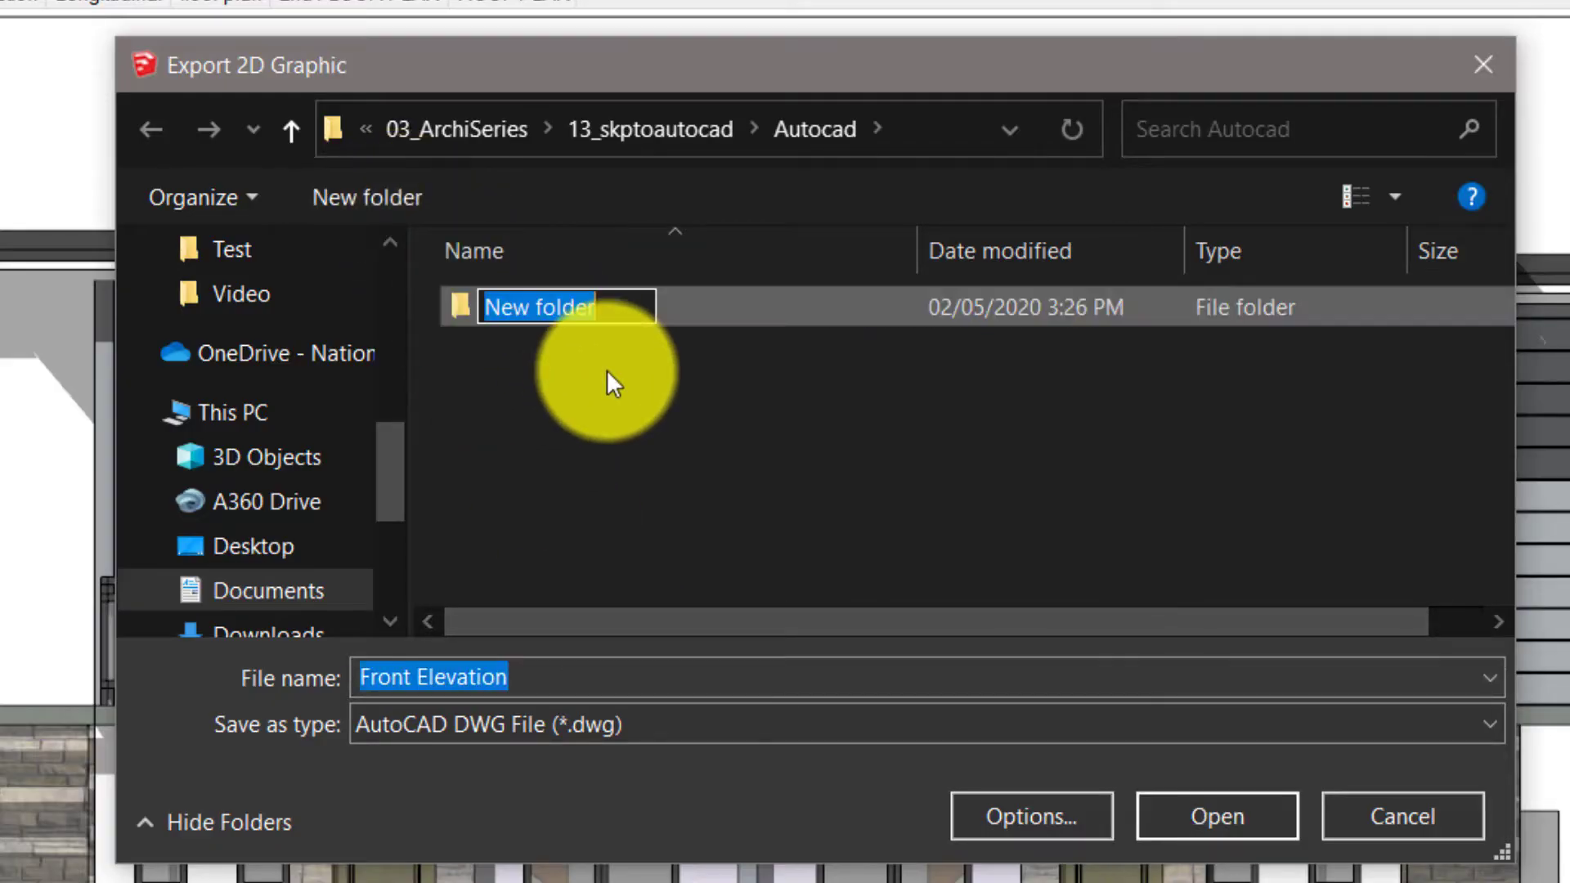
pyautogui.write('Elevation')
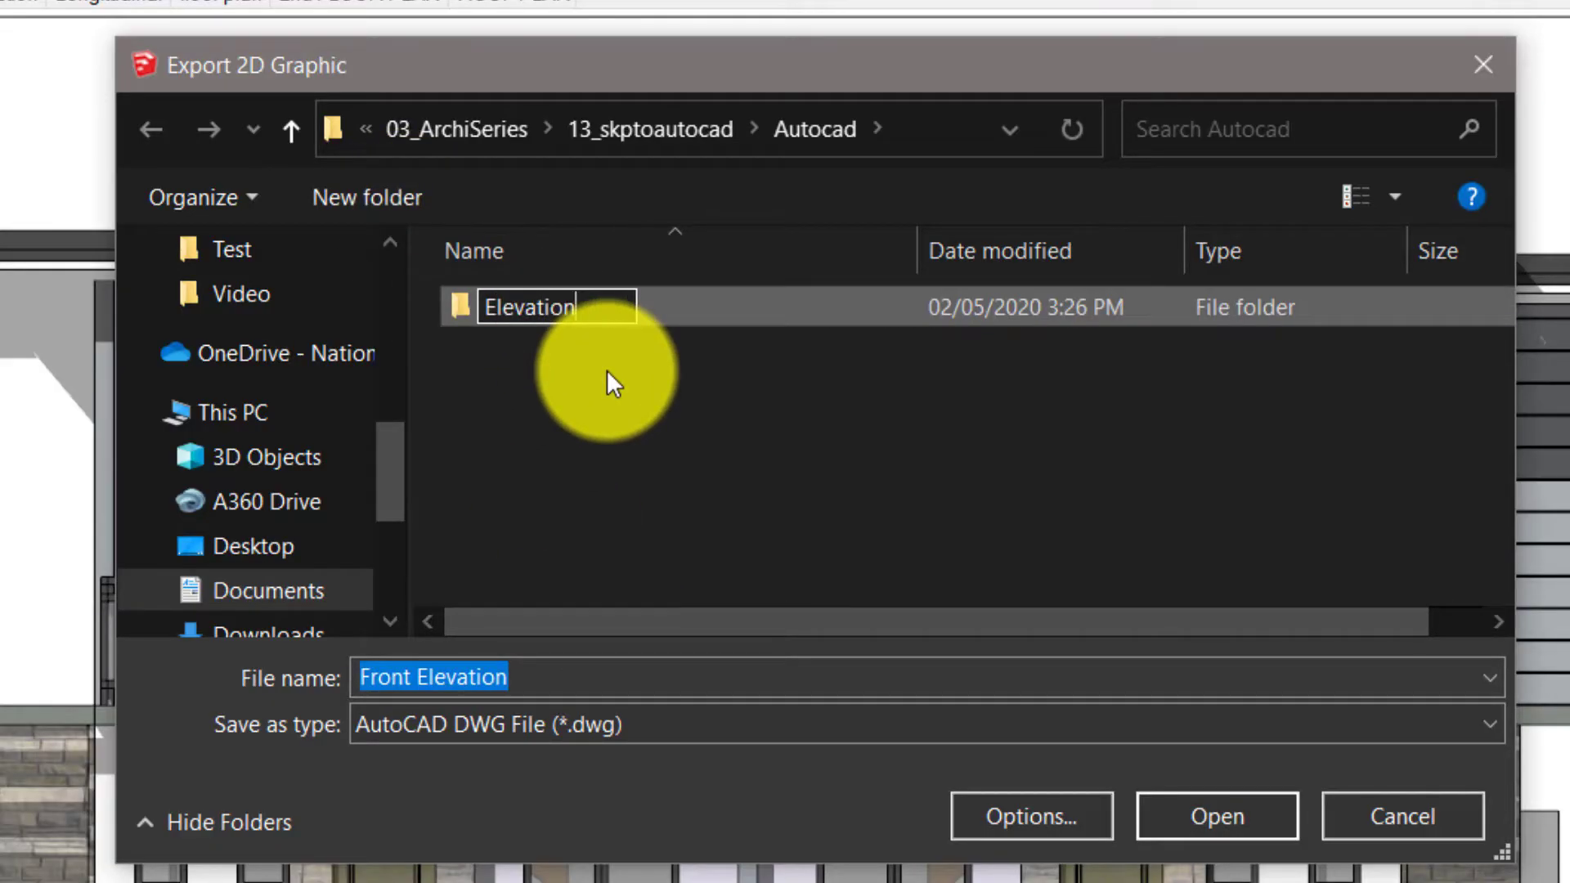
pyautogui.write('s')
pyautogui.press('Return')
pyautogui.press('Return')
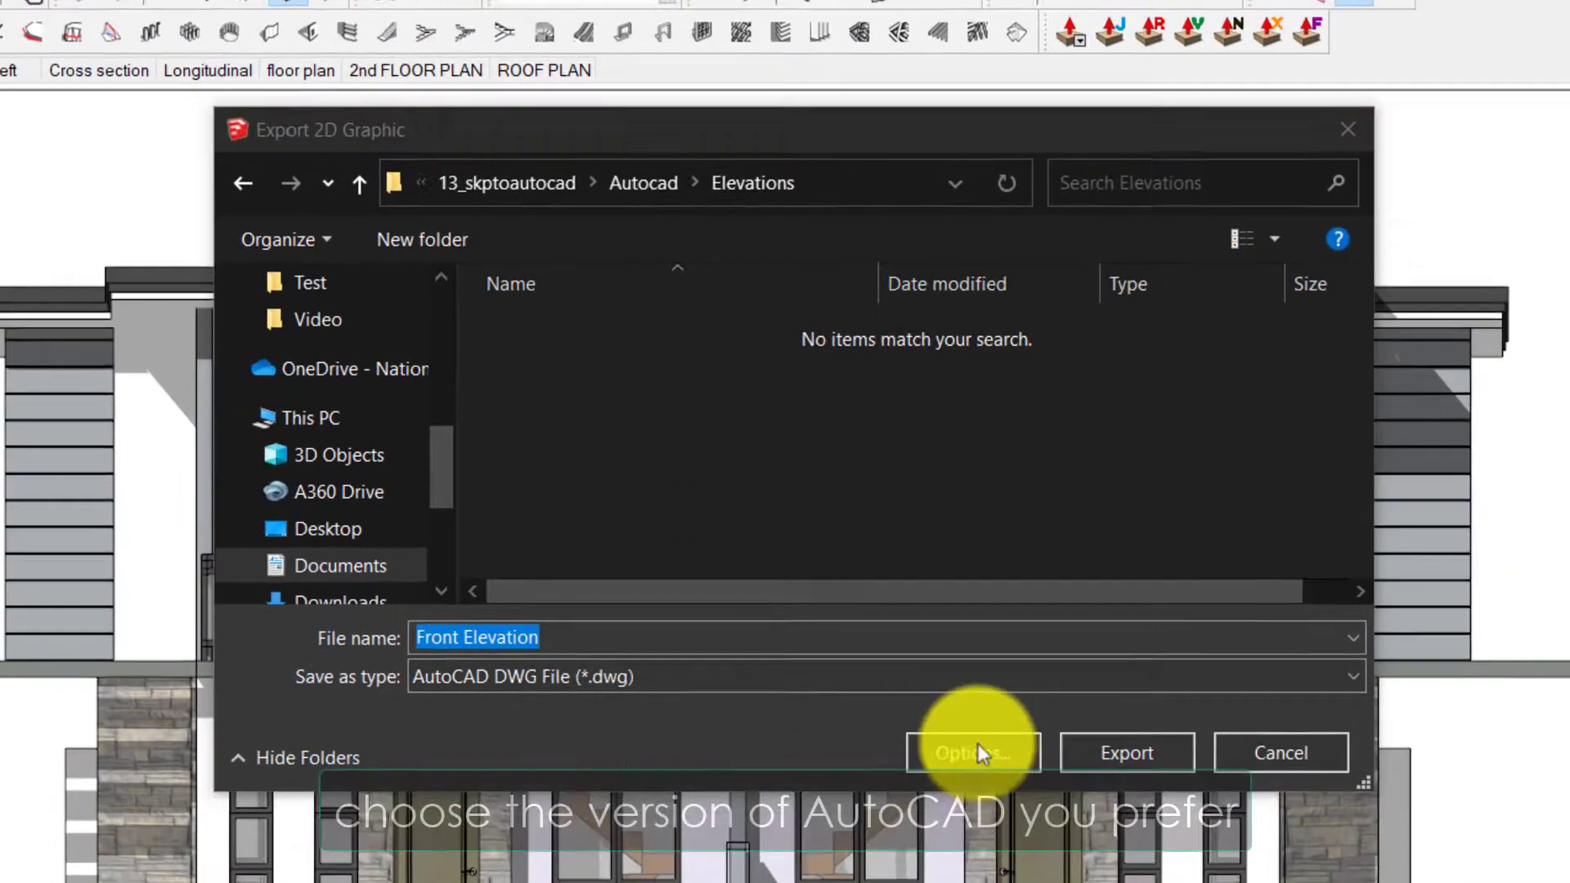
# Export Front Elevation as an AutoCAD Release 14 DWG and acknowledge the audit message.
pyautogui.click(1017, 787)
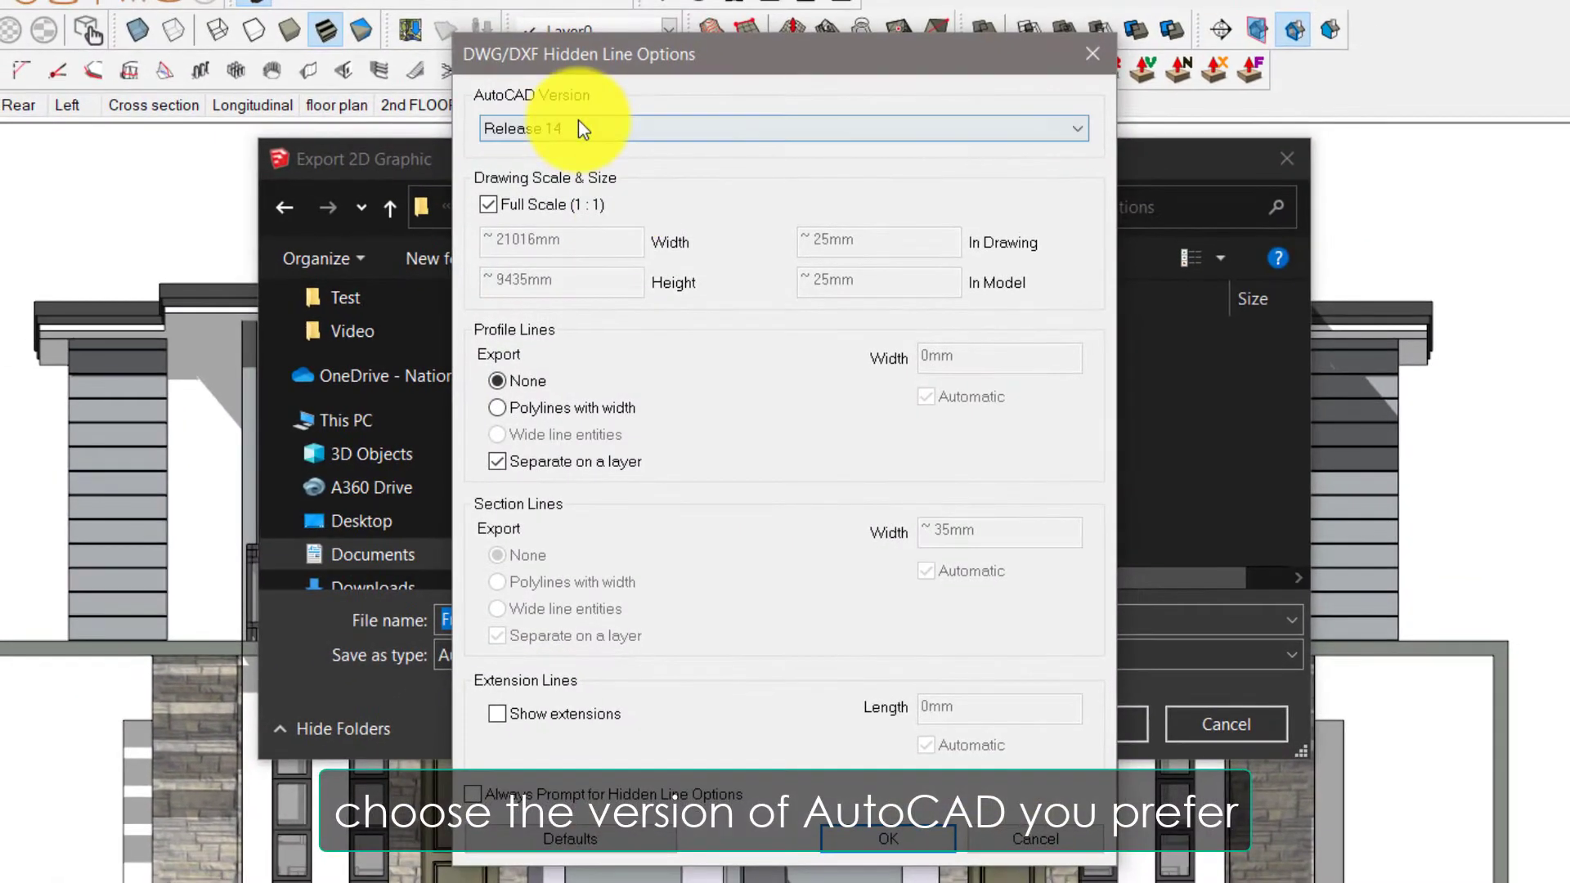
pyautogui.click(578, 125)
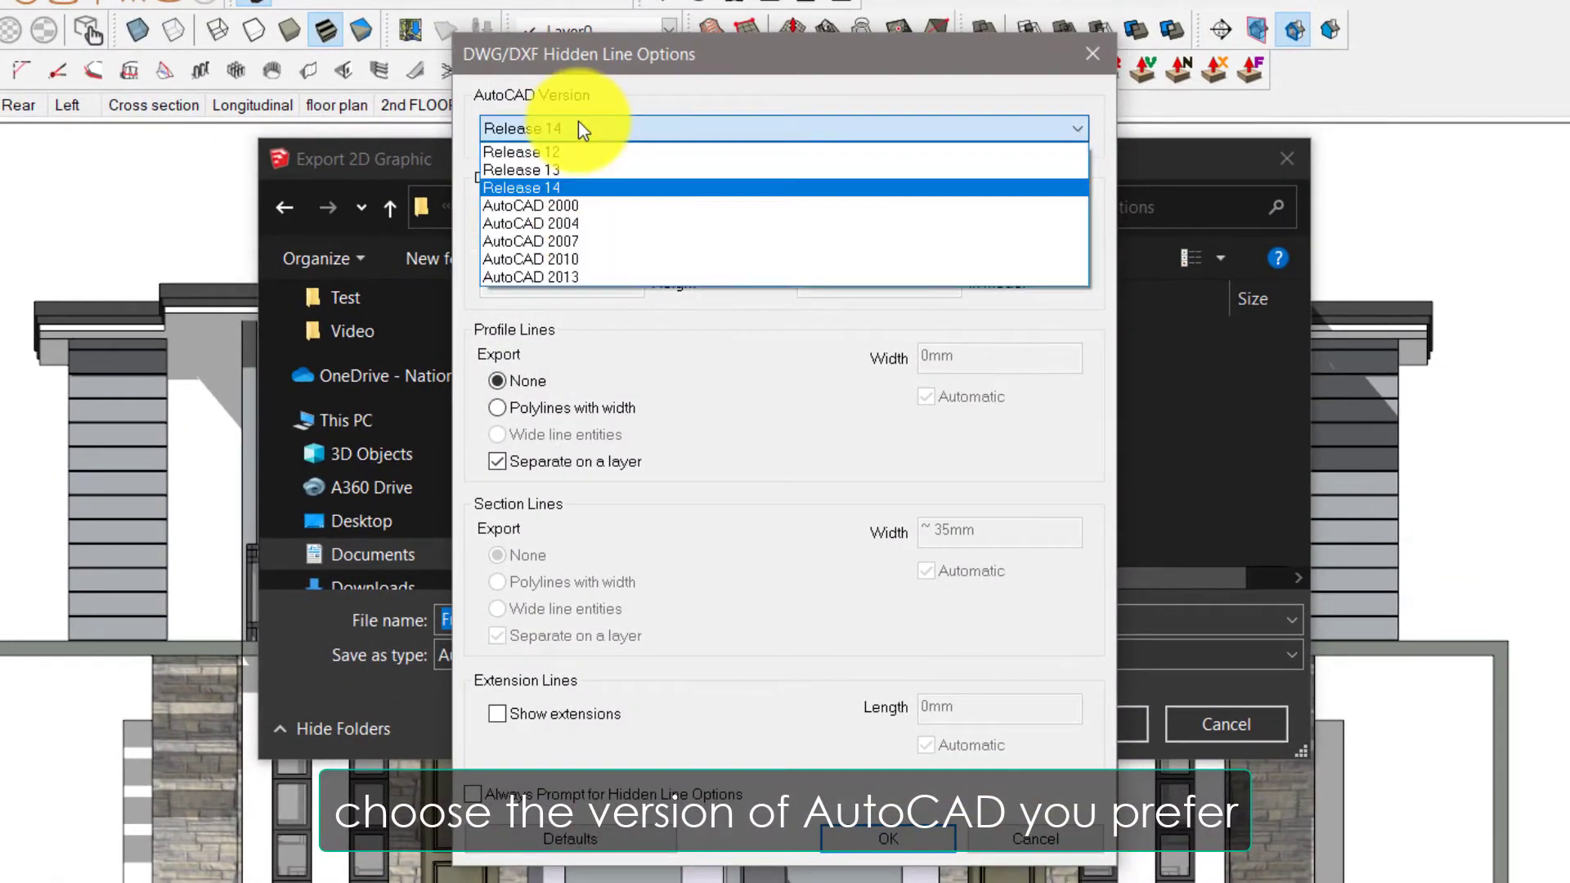
pyautogui.click(574, 187)
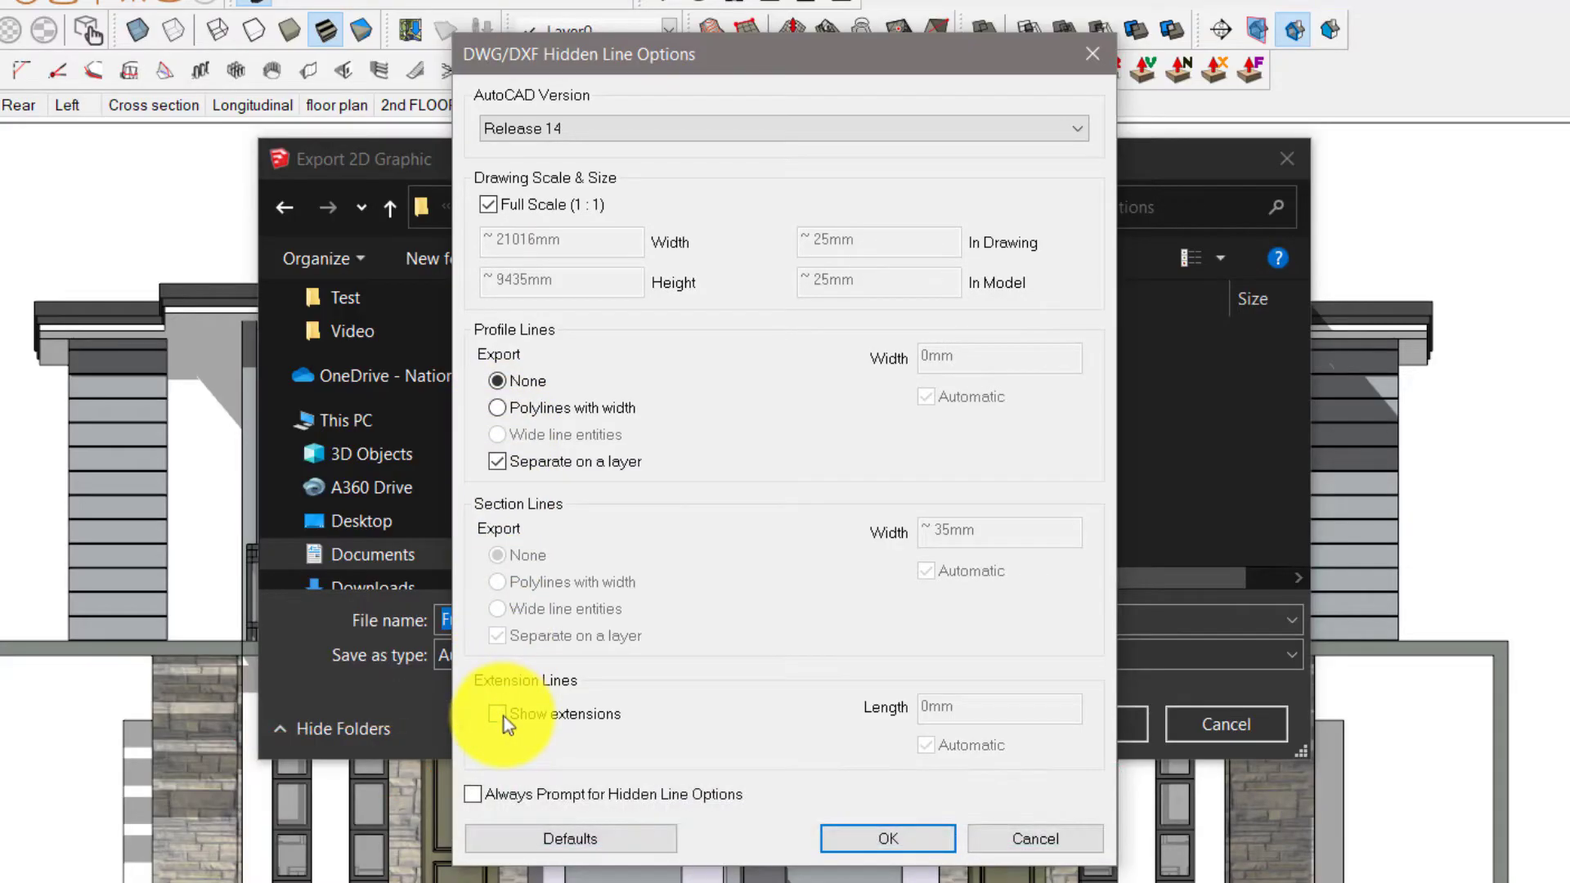
pyautogui.click(862, 841)
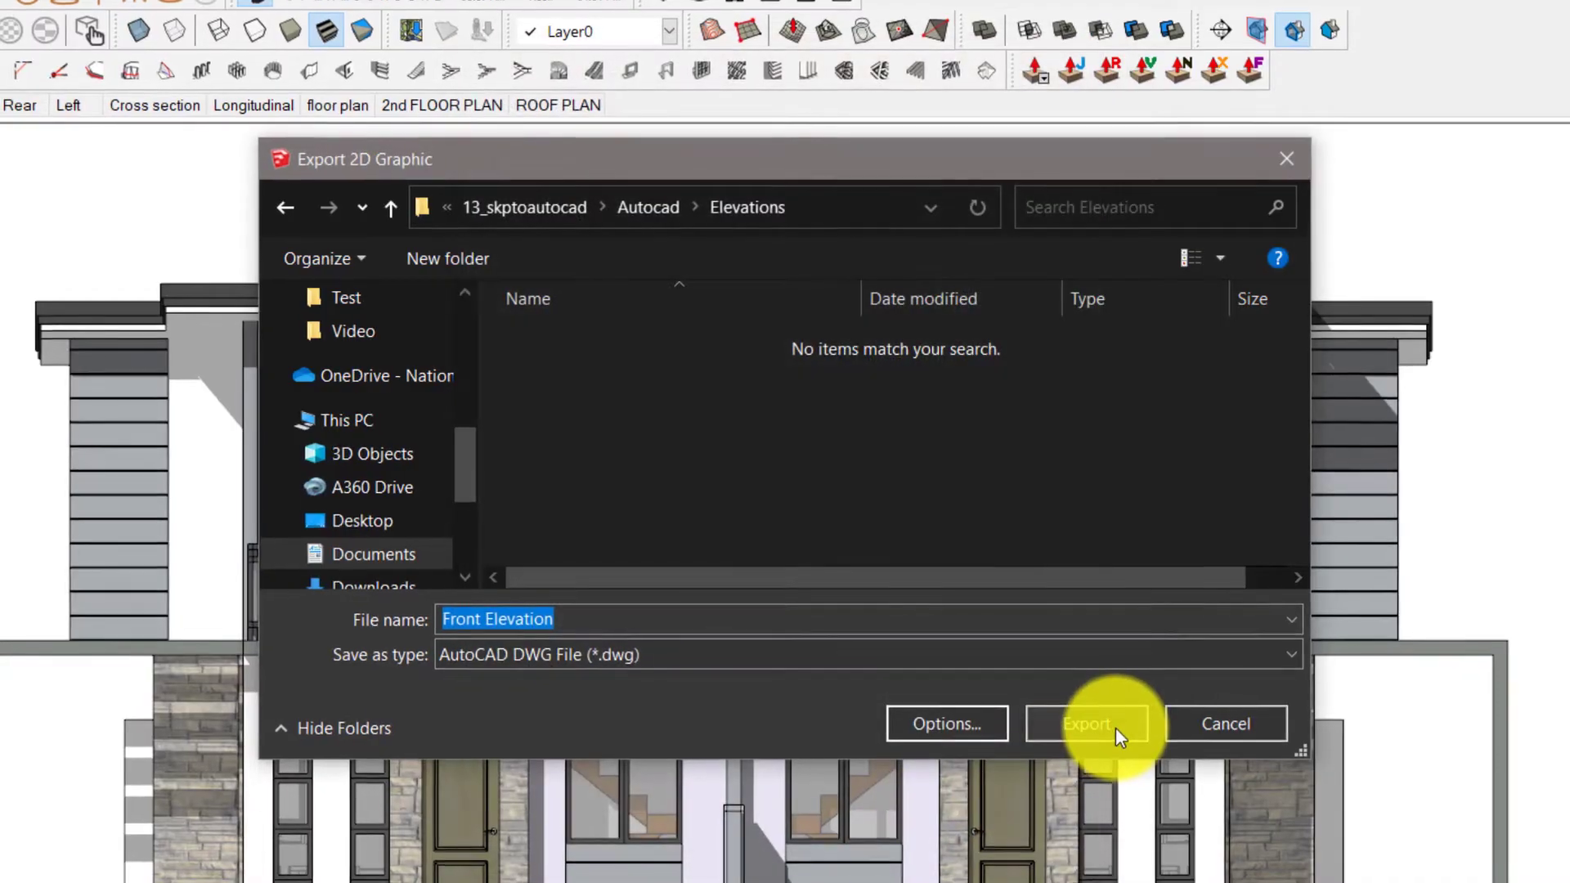
pyautogui.click(1109, 717)
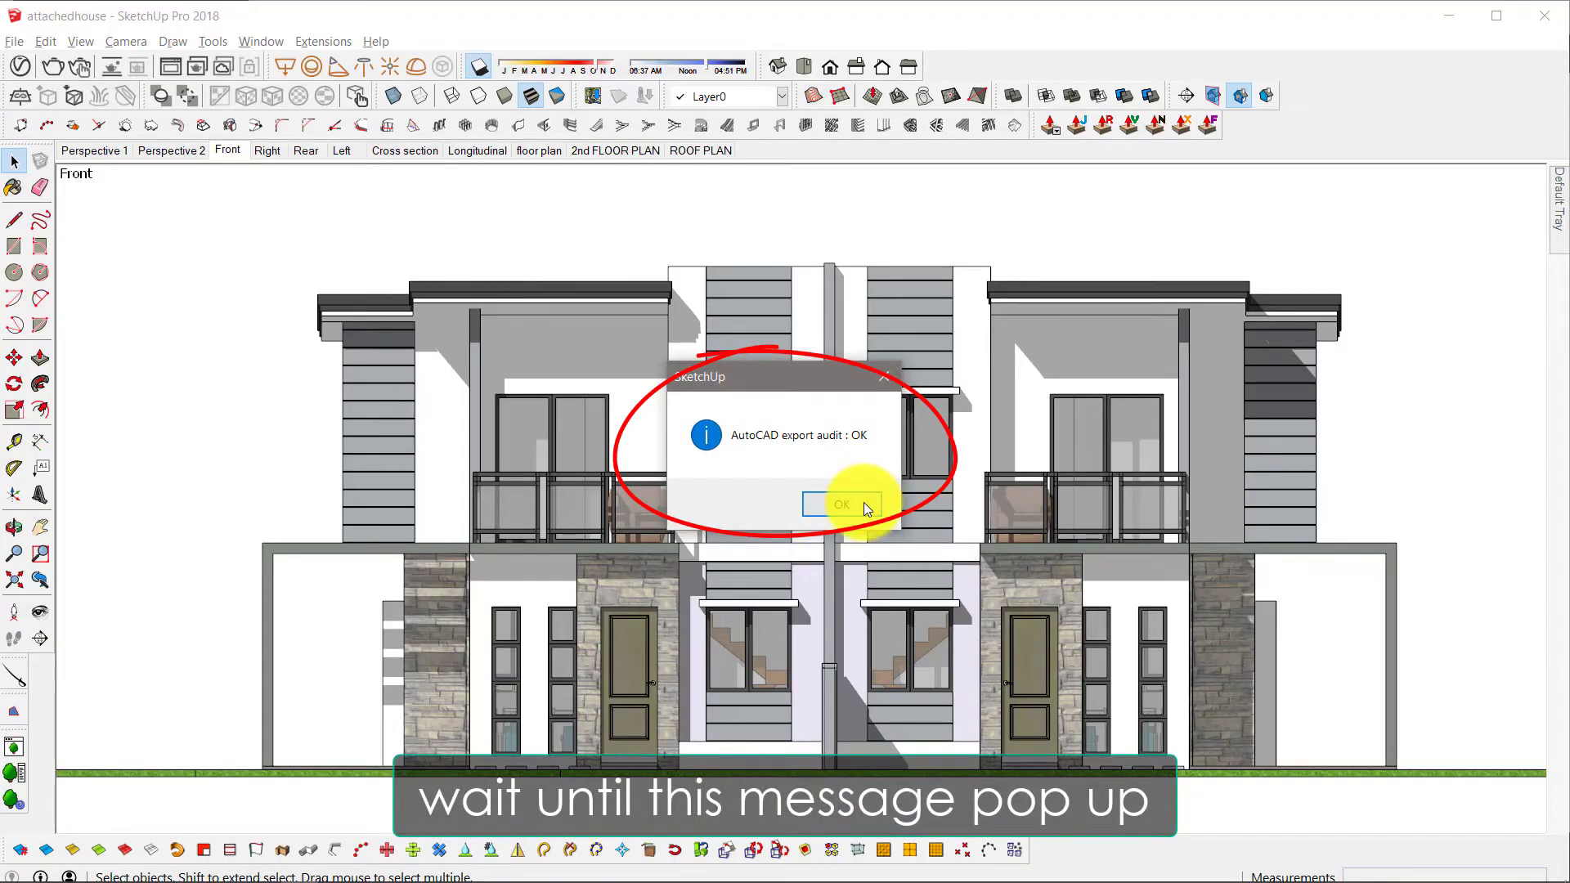
pyautogui.click(865, 505)
# Export the Right scene as a 2D Graphic DWG named 'Right Elevation'.
pyautogui.click(267, 150)
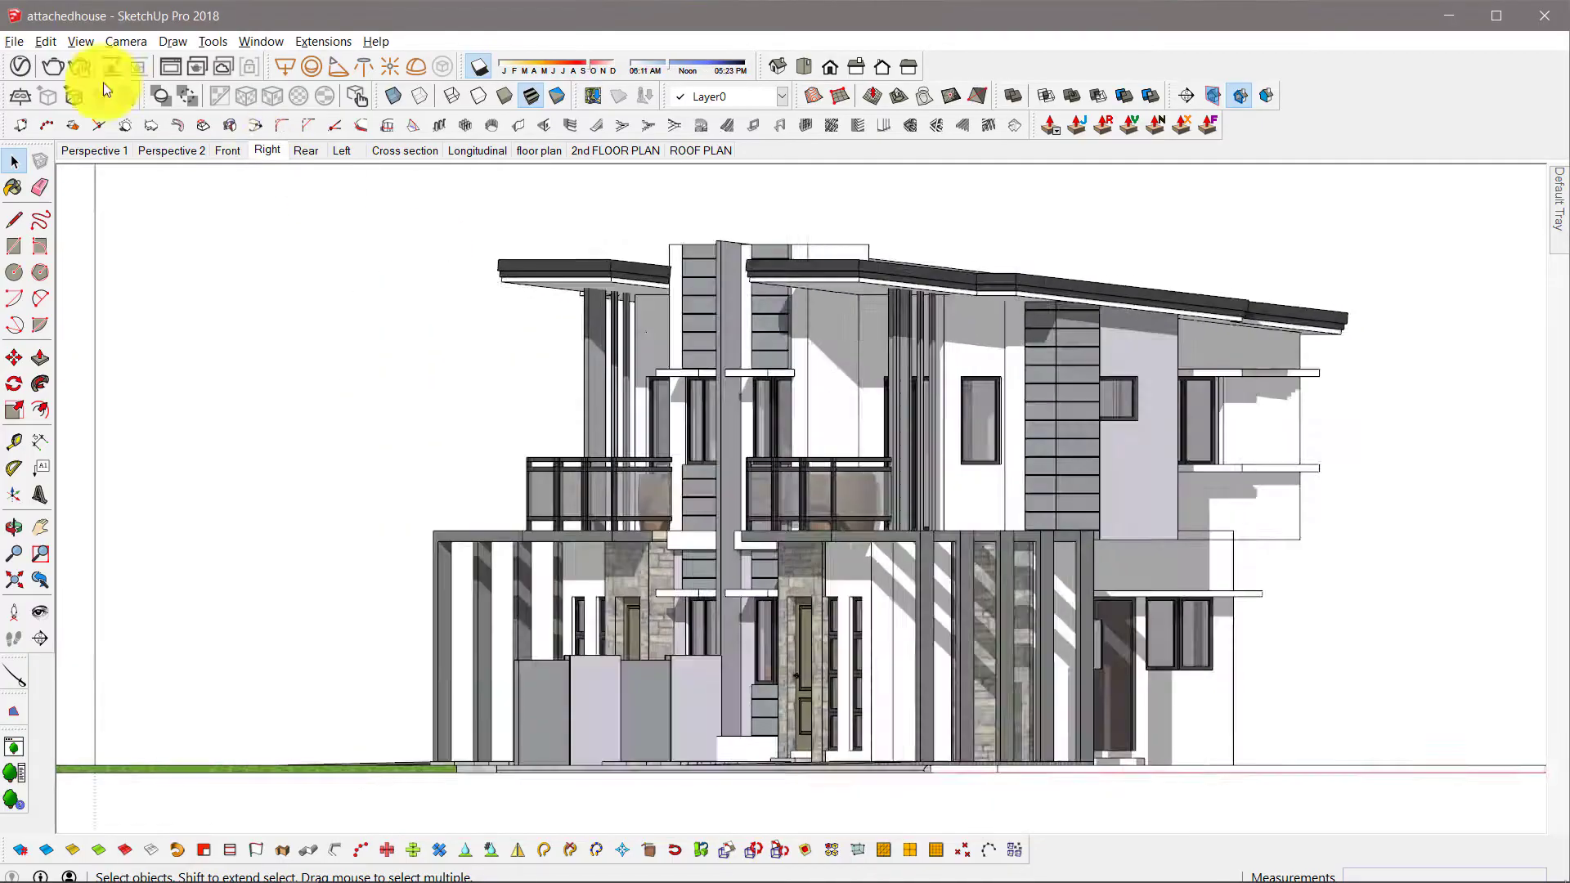
pyautogui.click(13, 40)
pyautogui.click(356, 331)
pyautogui.write('Right Elevation')
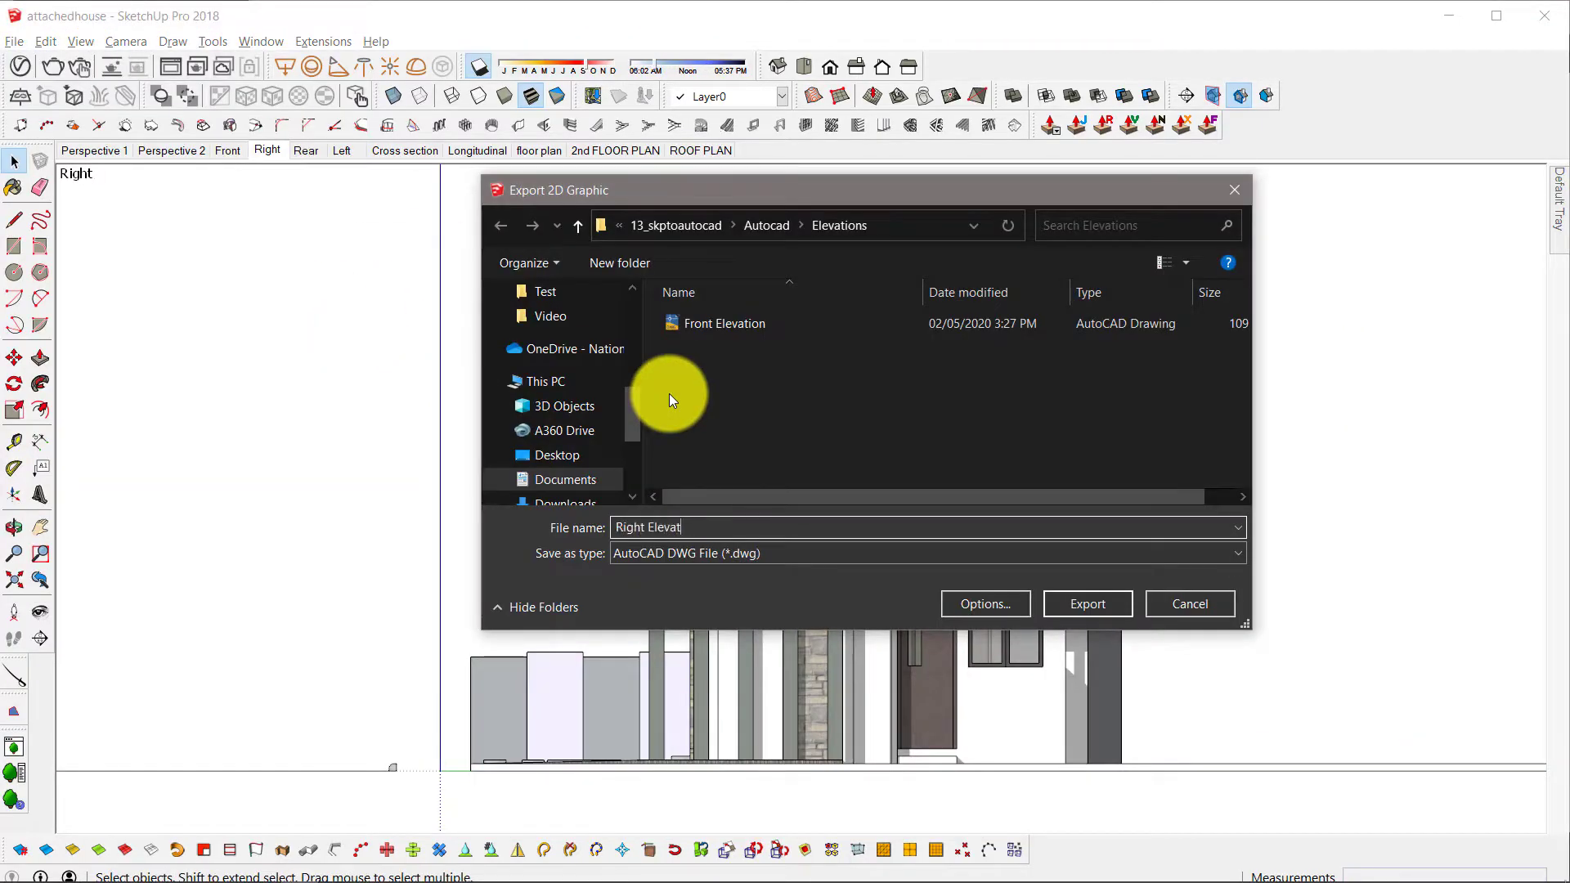
pyautogui.press('Return')
# Export the Rear scene as a 2D Graphic DWG named 'Rear Elevation'.
pyautogui.click(306, 150)
pyautogui.click(14, 41)
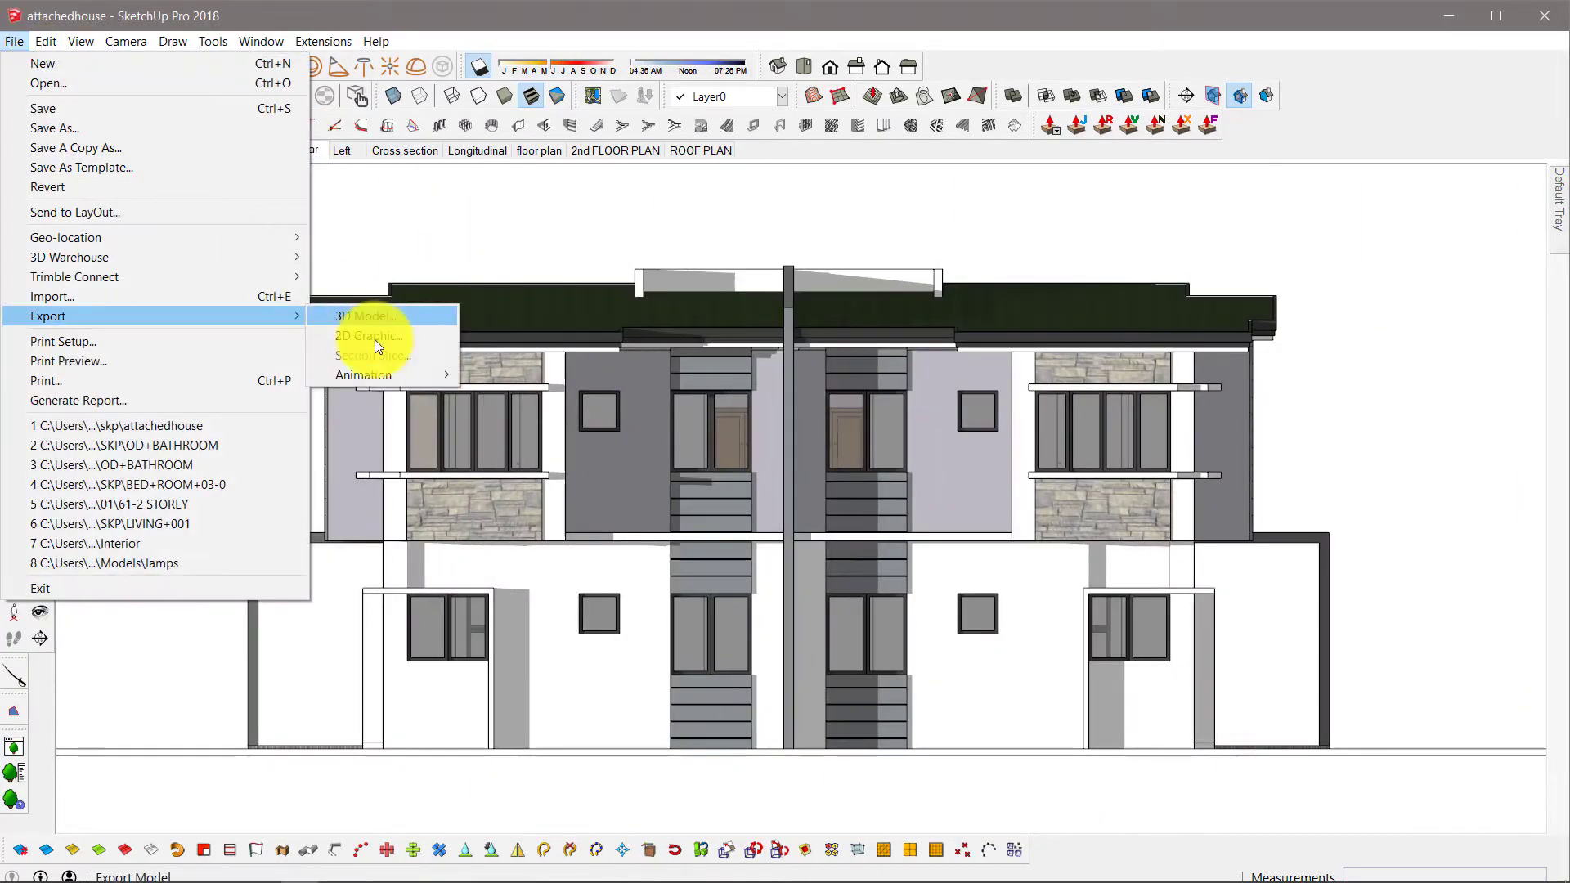
pyautogui.click(375, 335)
pyautogui.write('Rear Elevation')
pyautogui.press('Return')
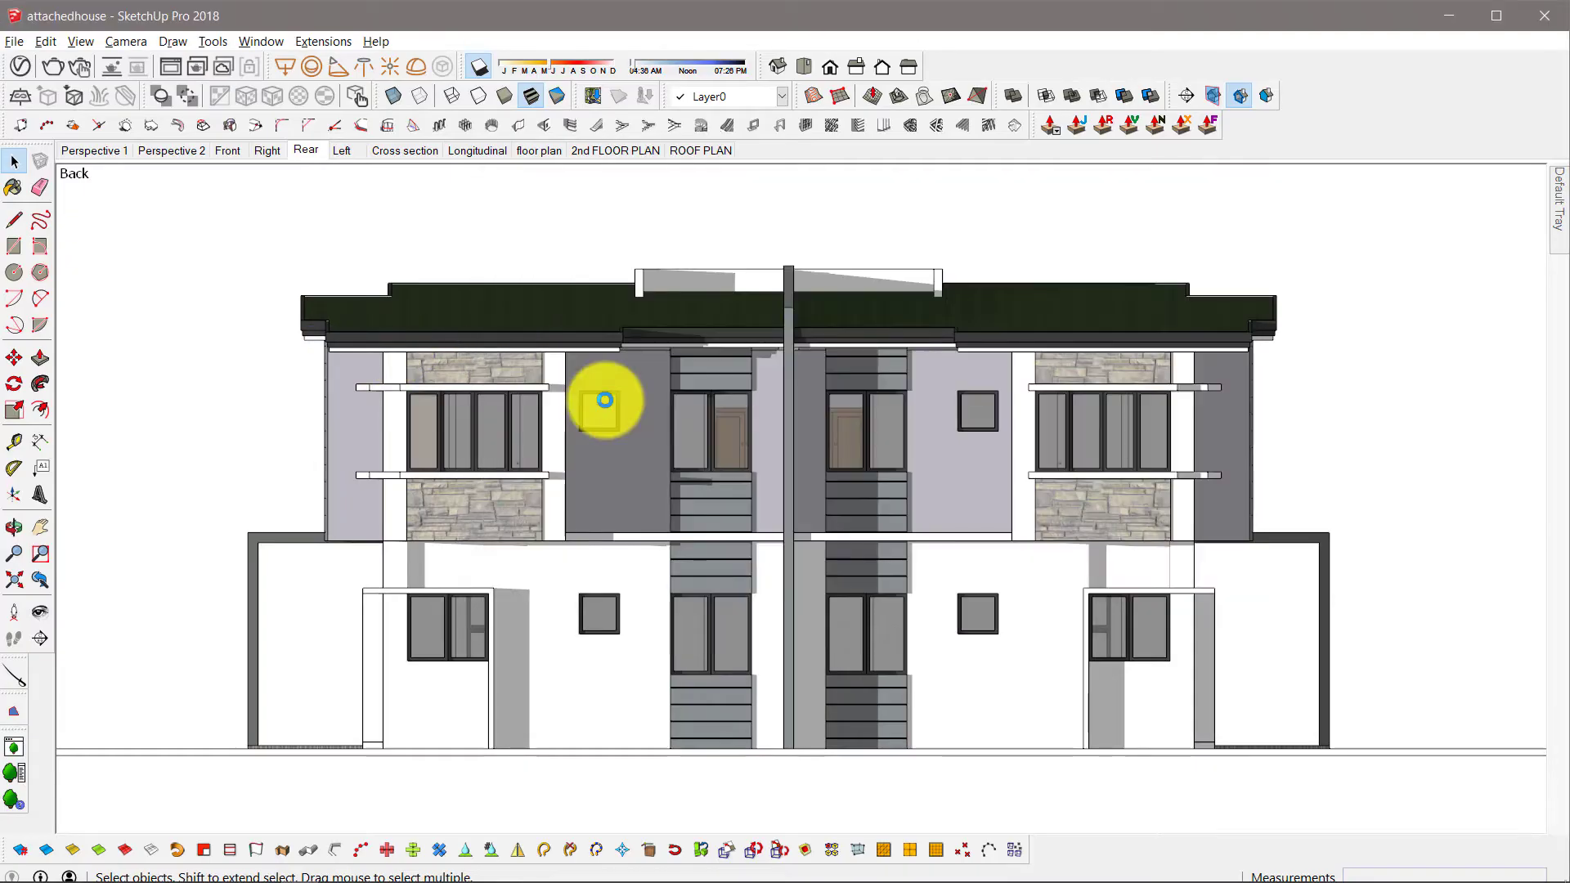
# Export the Left scene as 'Left Elevation' DWG and dismiss the completion message.
pyautogui.click(341, 150)
pyautogui.click(14, 41)
pyautogui.click(369, 335)
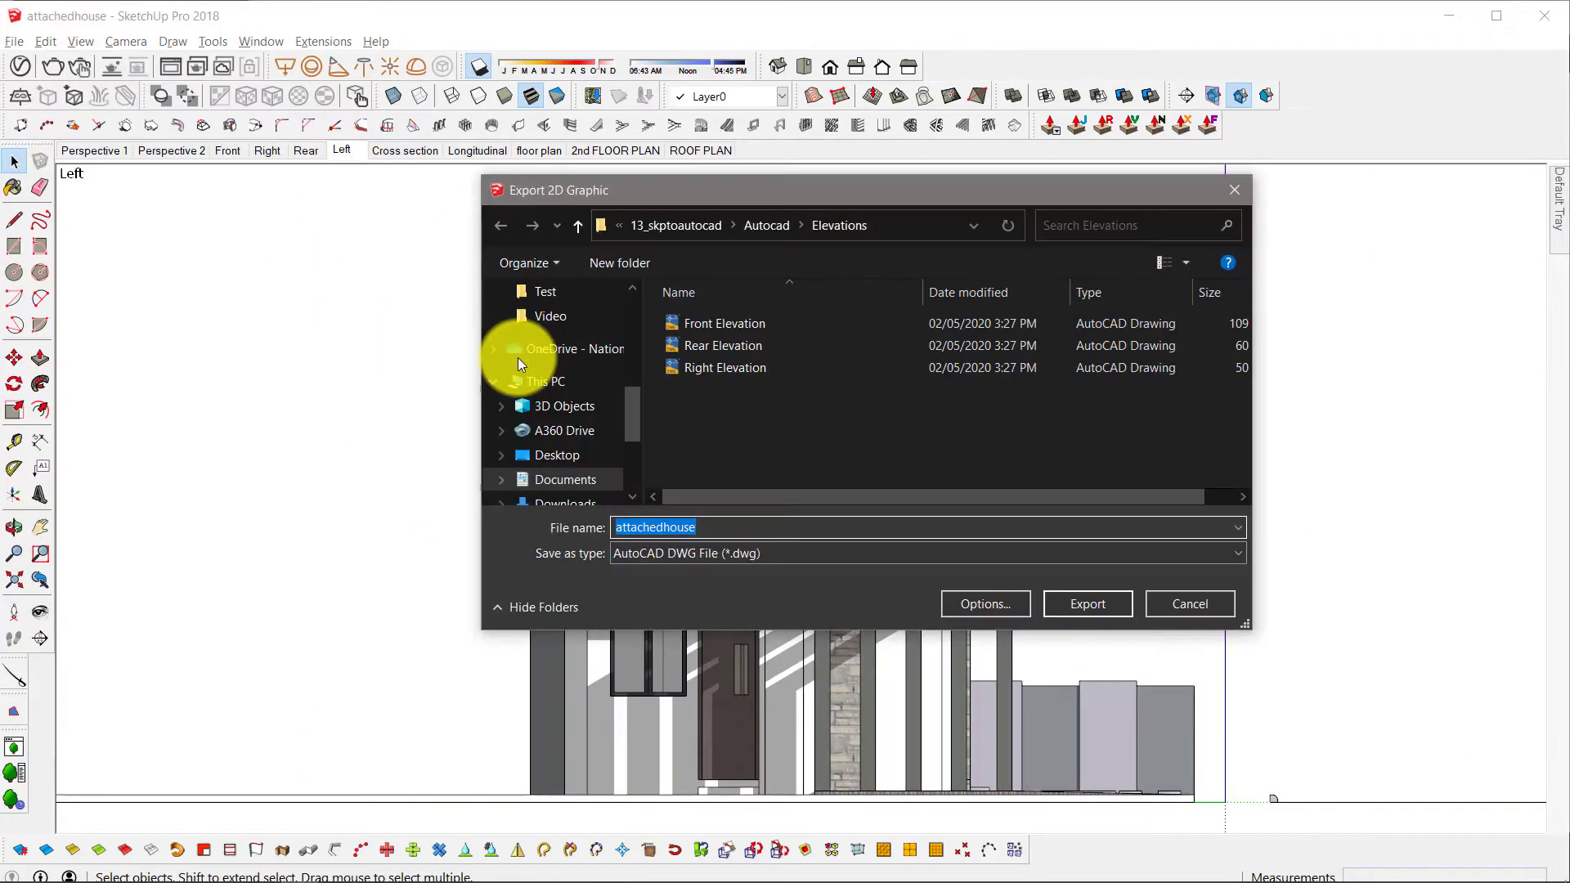
pyautogui.write('Left Elevation')
pyautogui.press('Return')
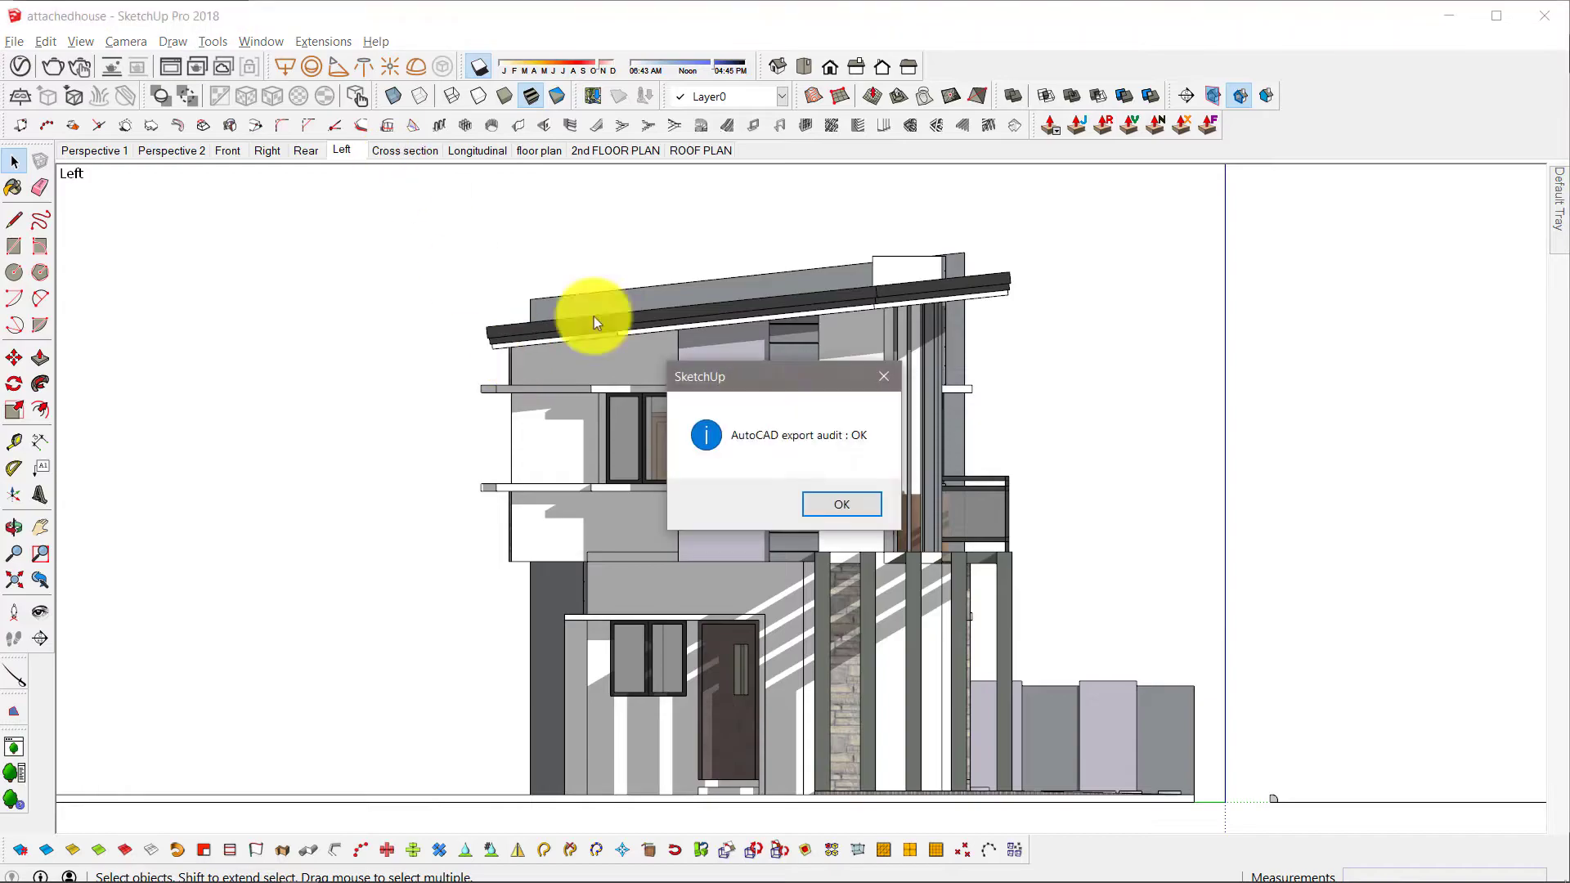
pyautogui.press('Return')
pyautogui.click(413, 152)
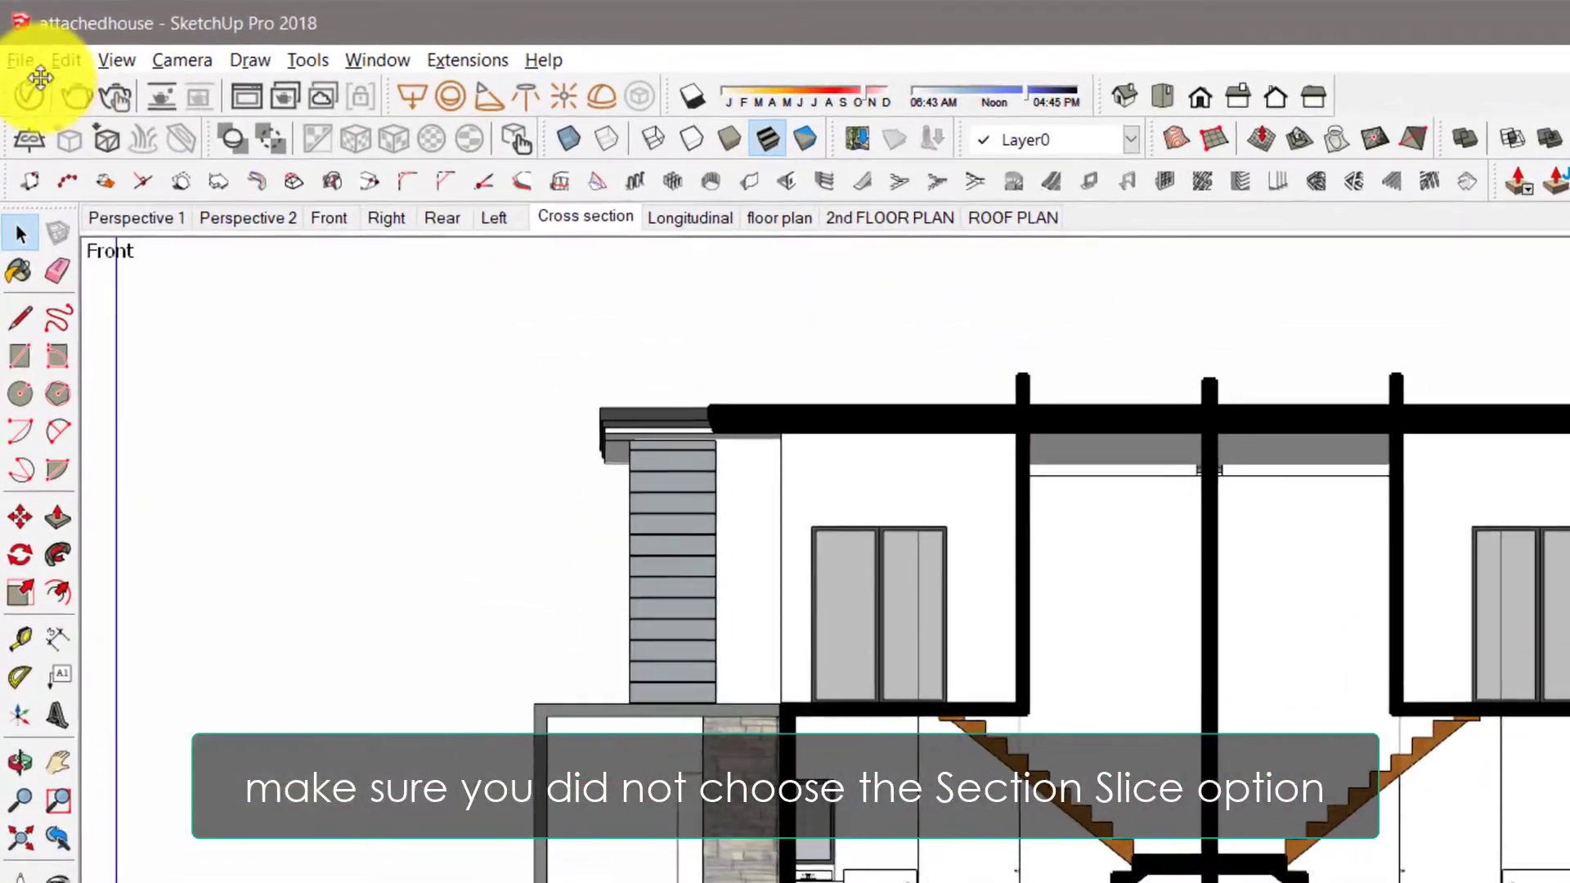
# Export the Cross section scene as a DWG named 'Section 1'.
pyautogui.click(18, 64)
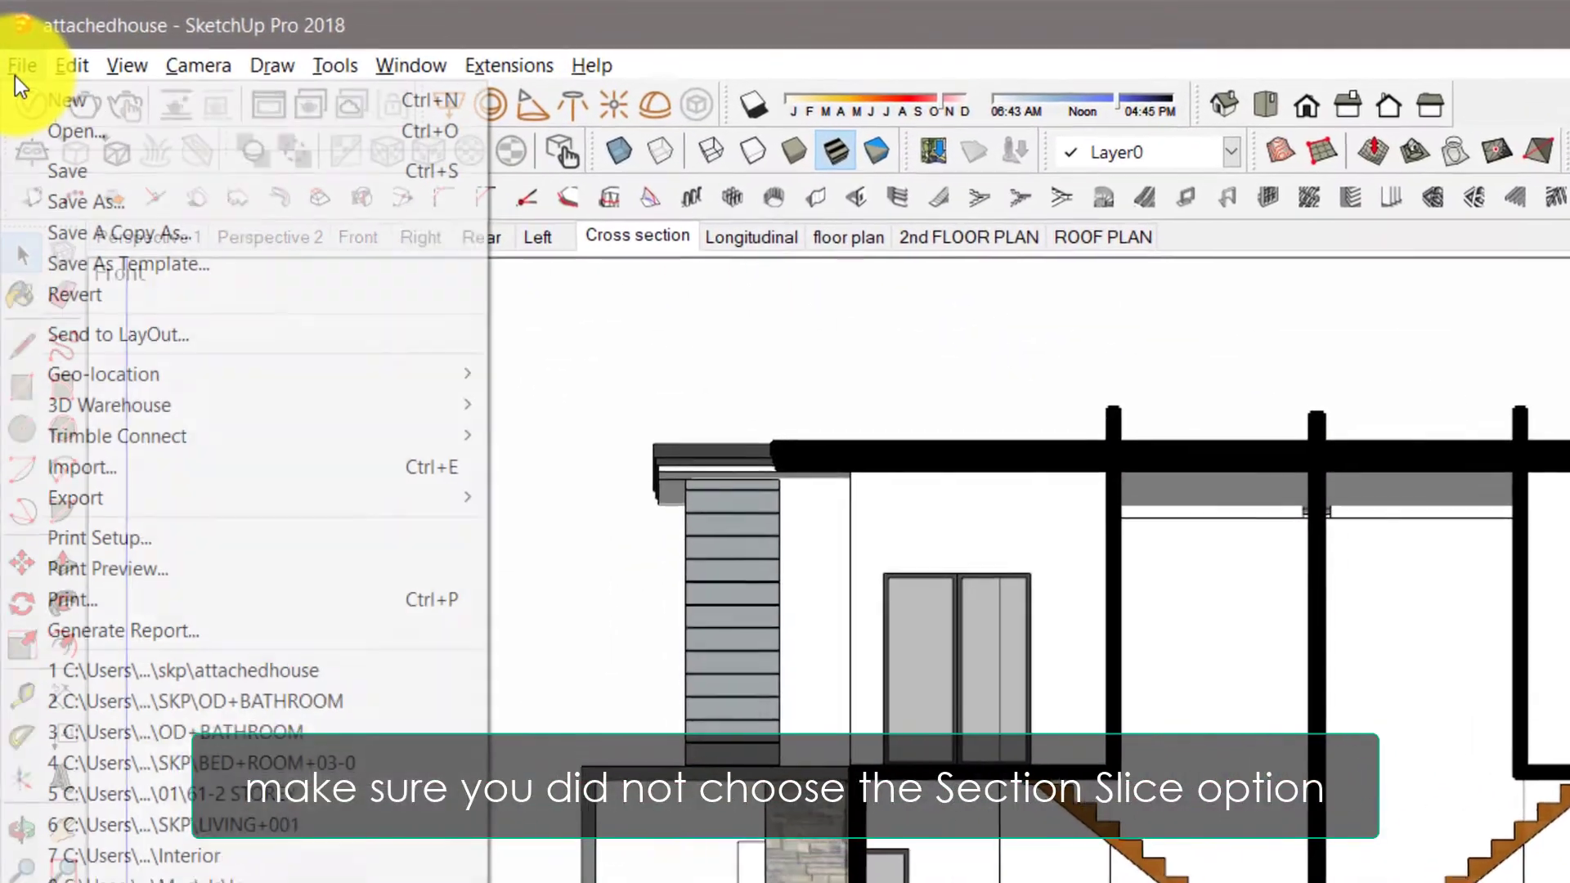
pyautogui.click(615, 544)
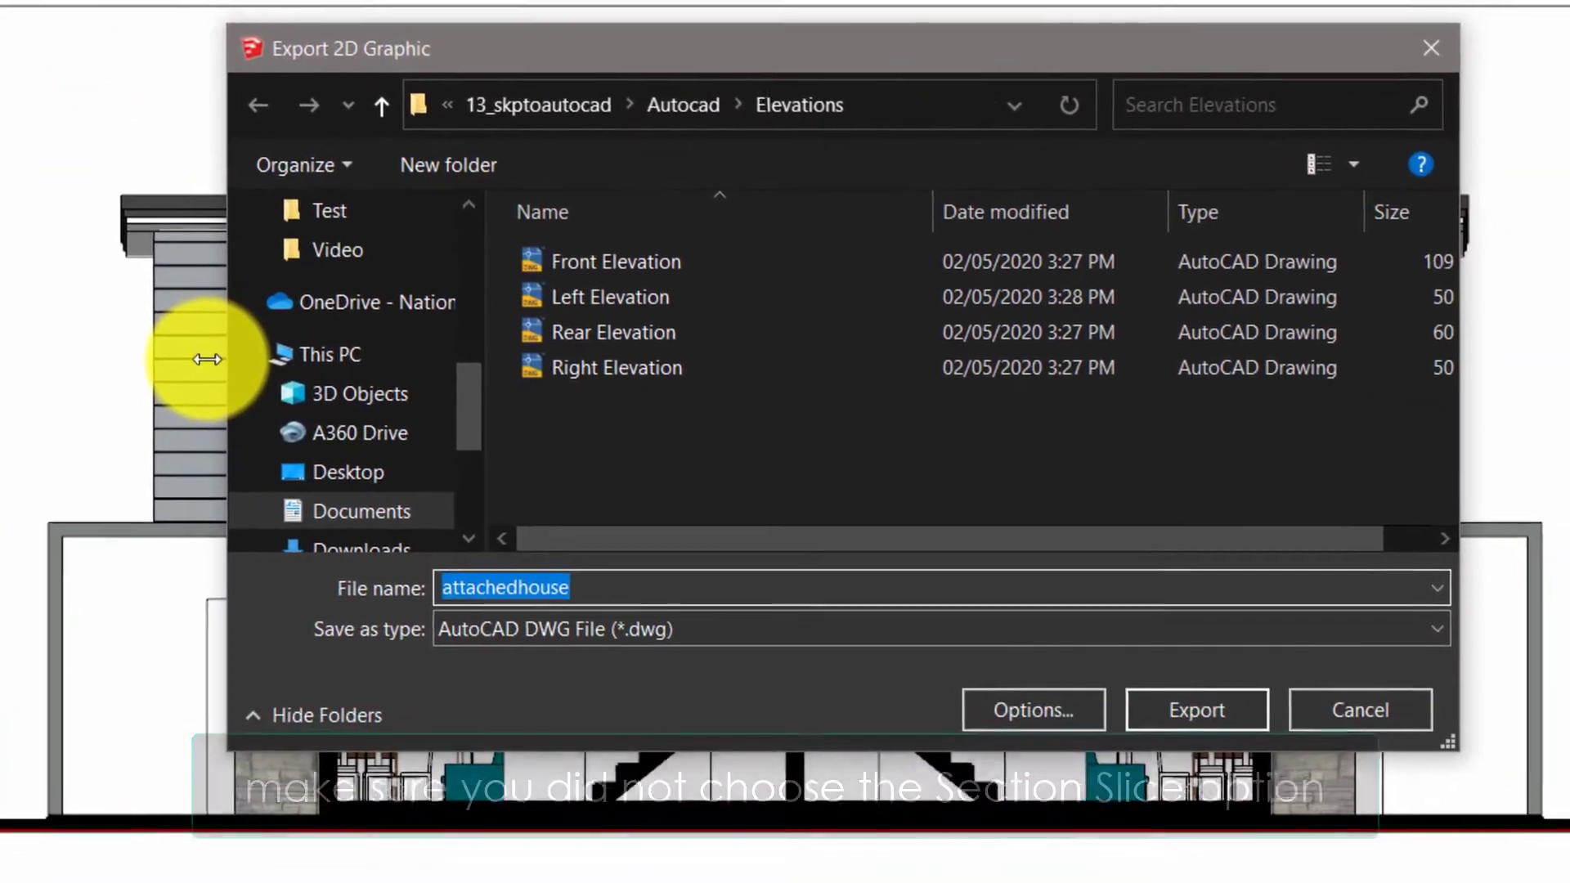
pyautogui.write('Lo')
pyautogui.write('Section 1')
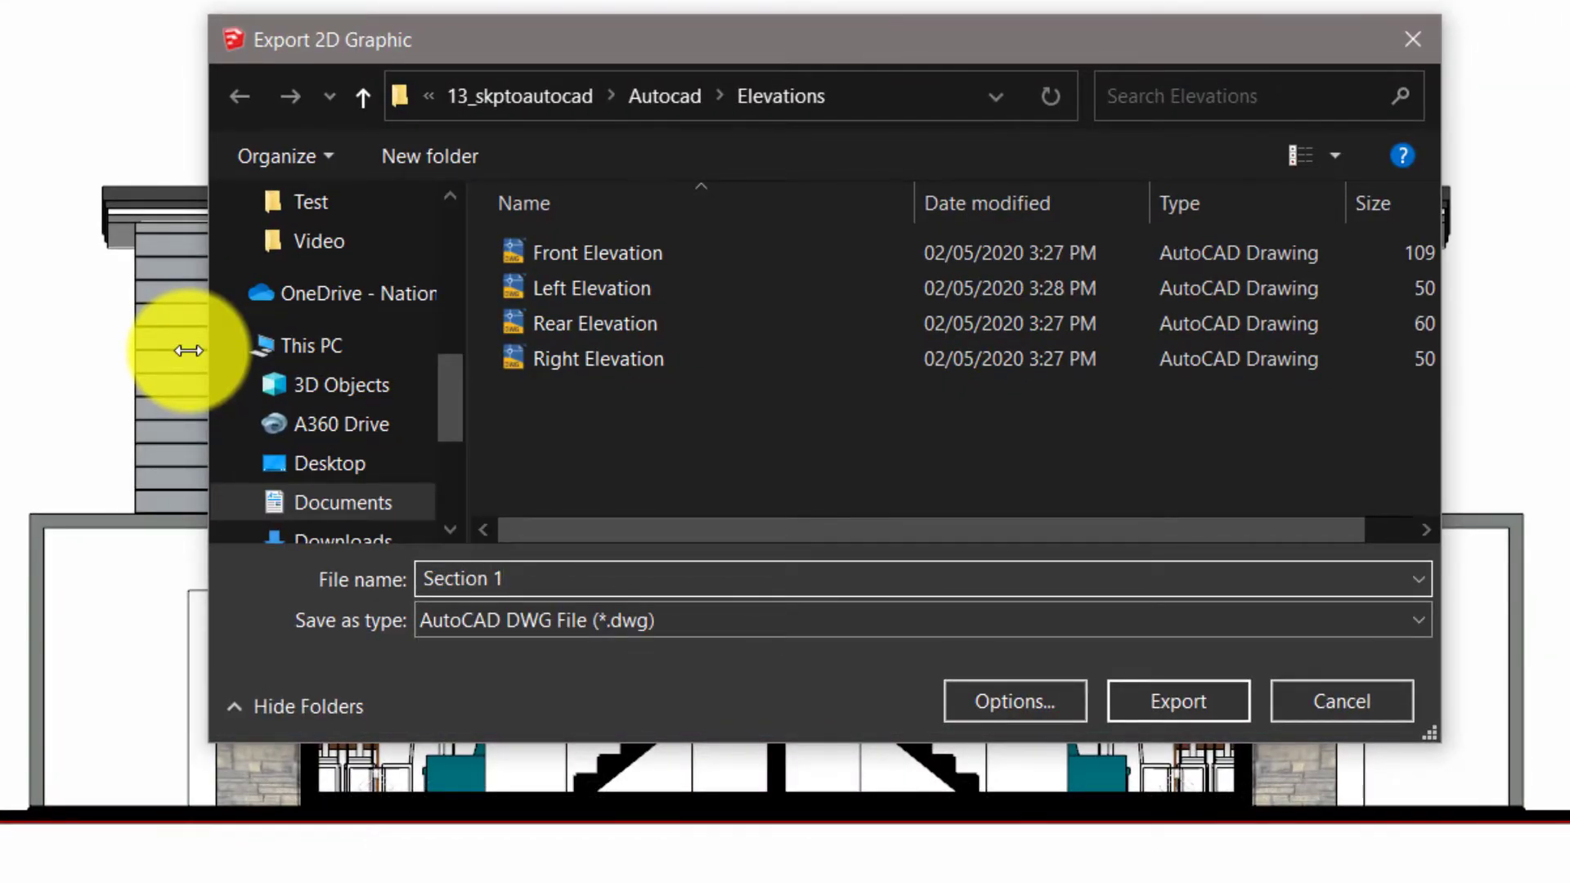
pyautogui.press('Return')
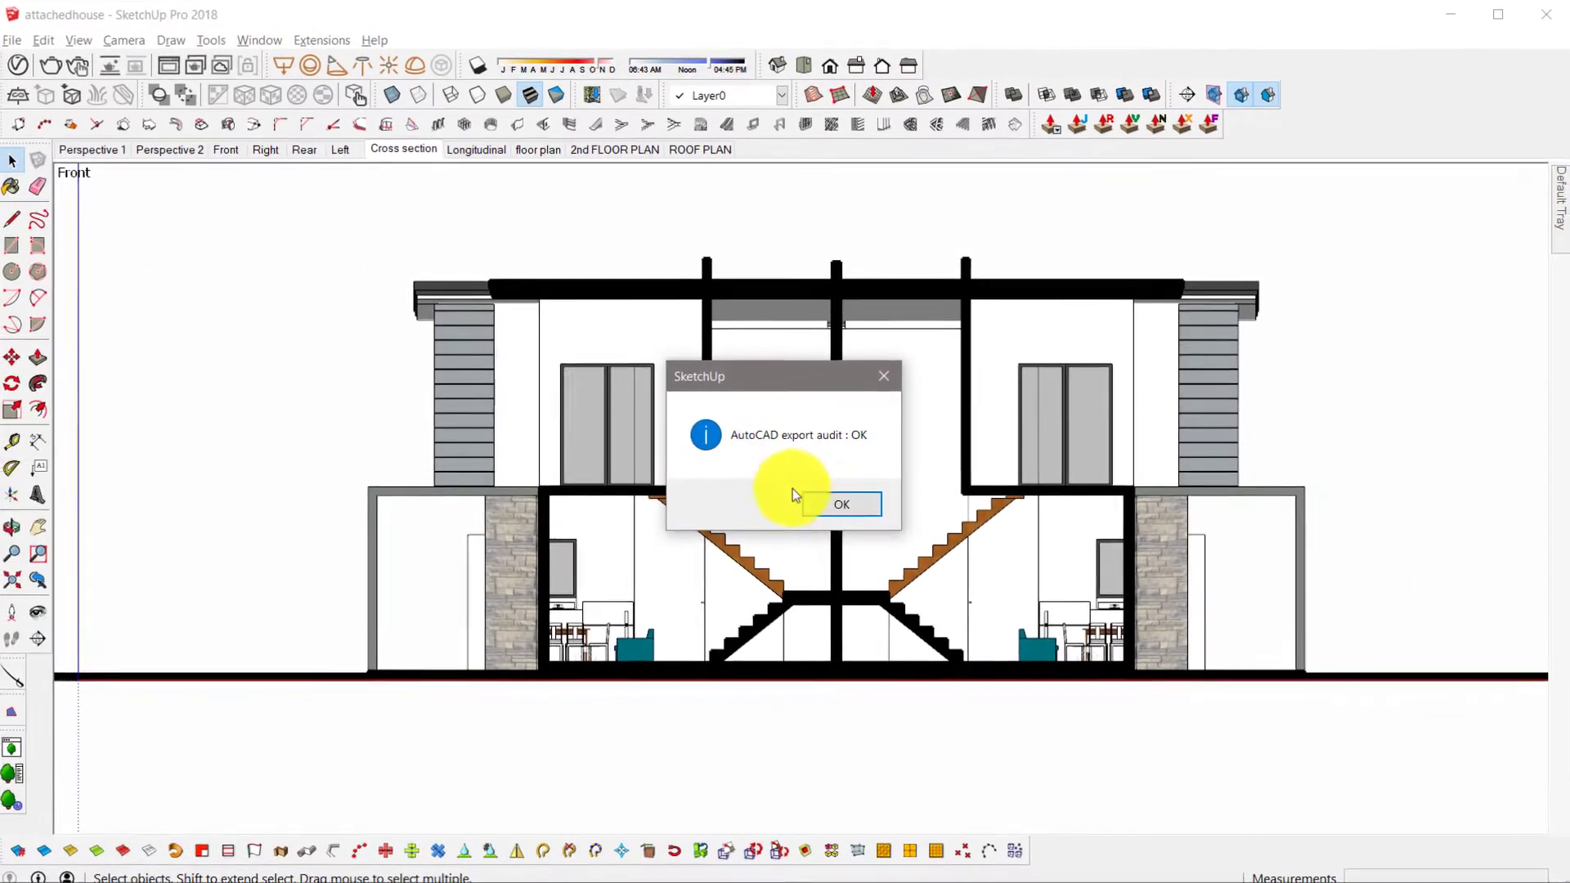
pyautogui.click(830, 505)
# Export the Longitudinal scene as a DWG named 'Section 2'.
pyautogui.click(478, 151)
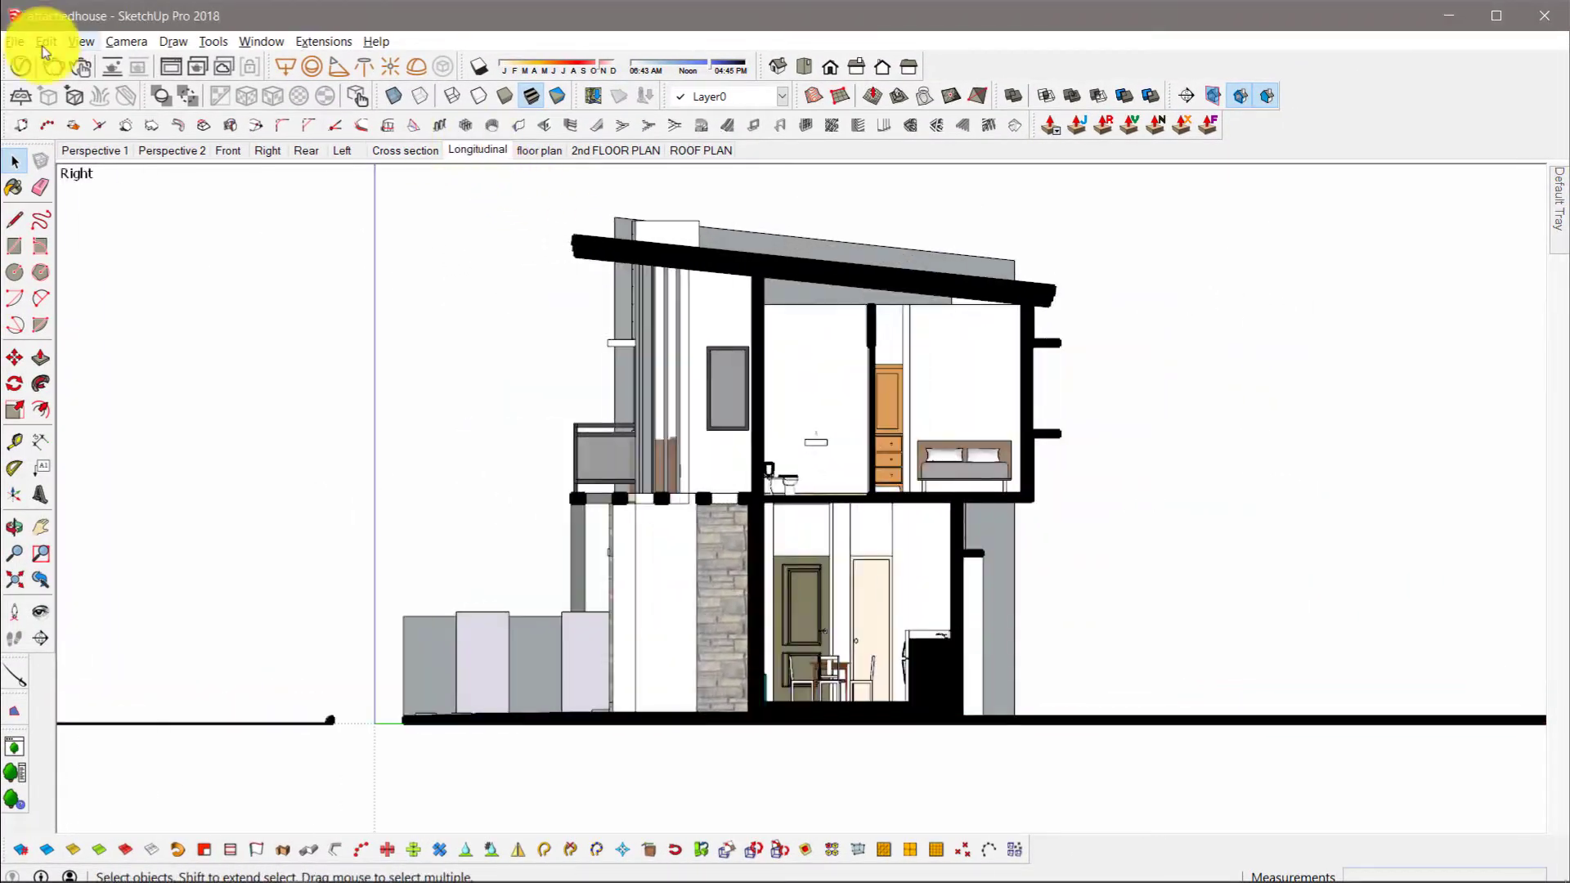
pyautogui.click(15, 41)
pyautogui.click(371, 337)
pyautogui.write('Section 2')
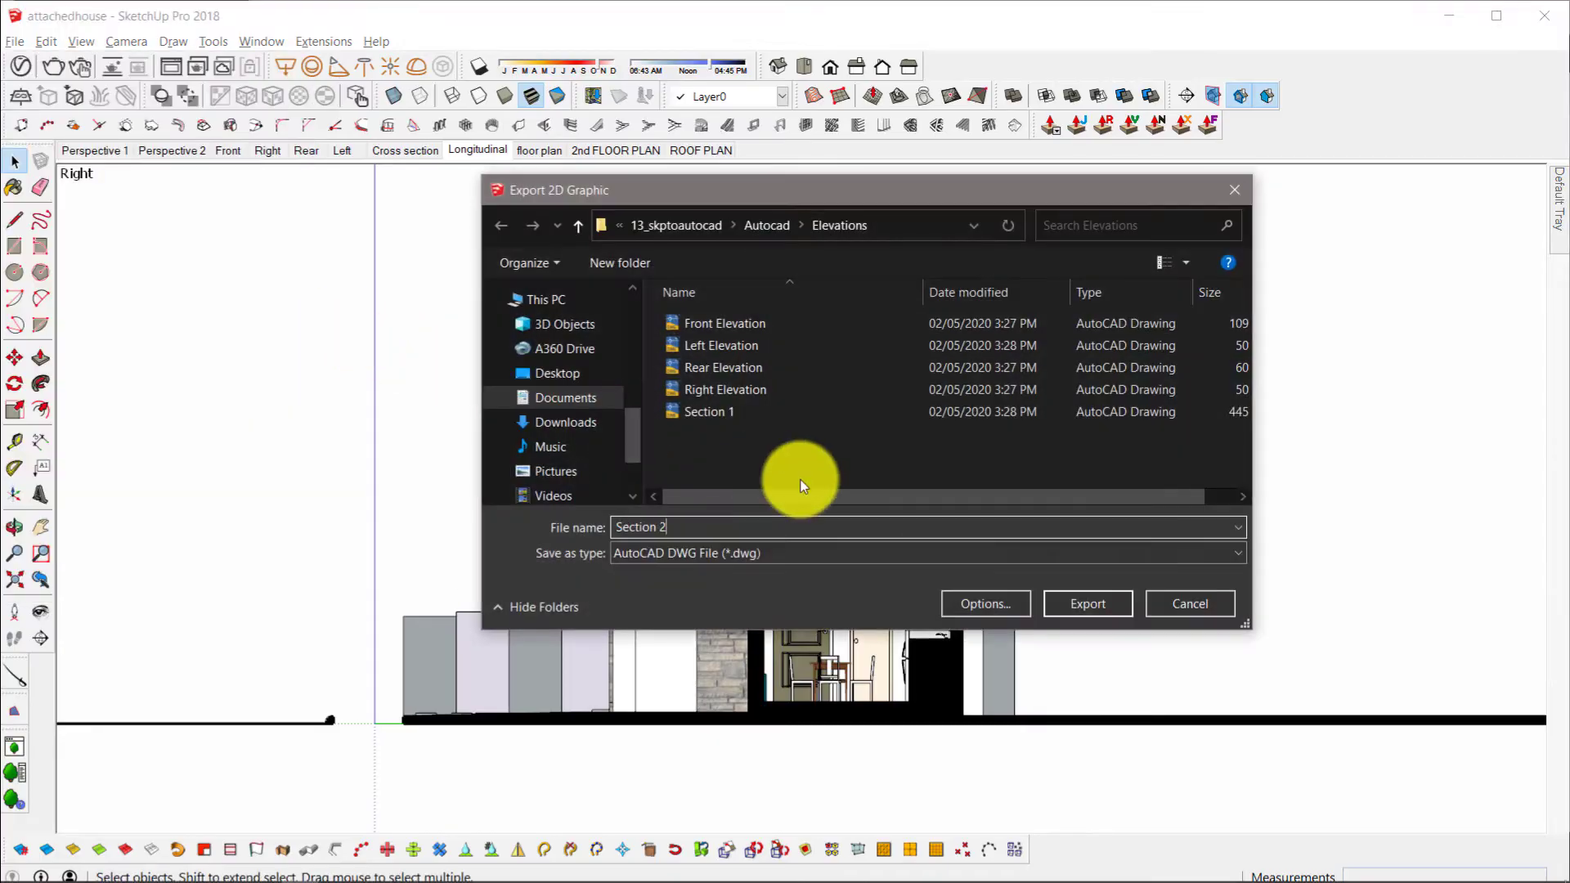
pyautogui.press('Return')
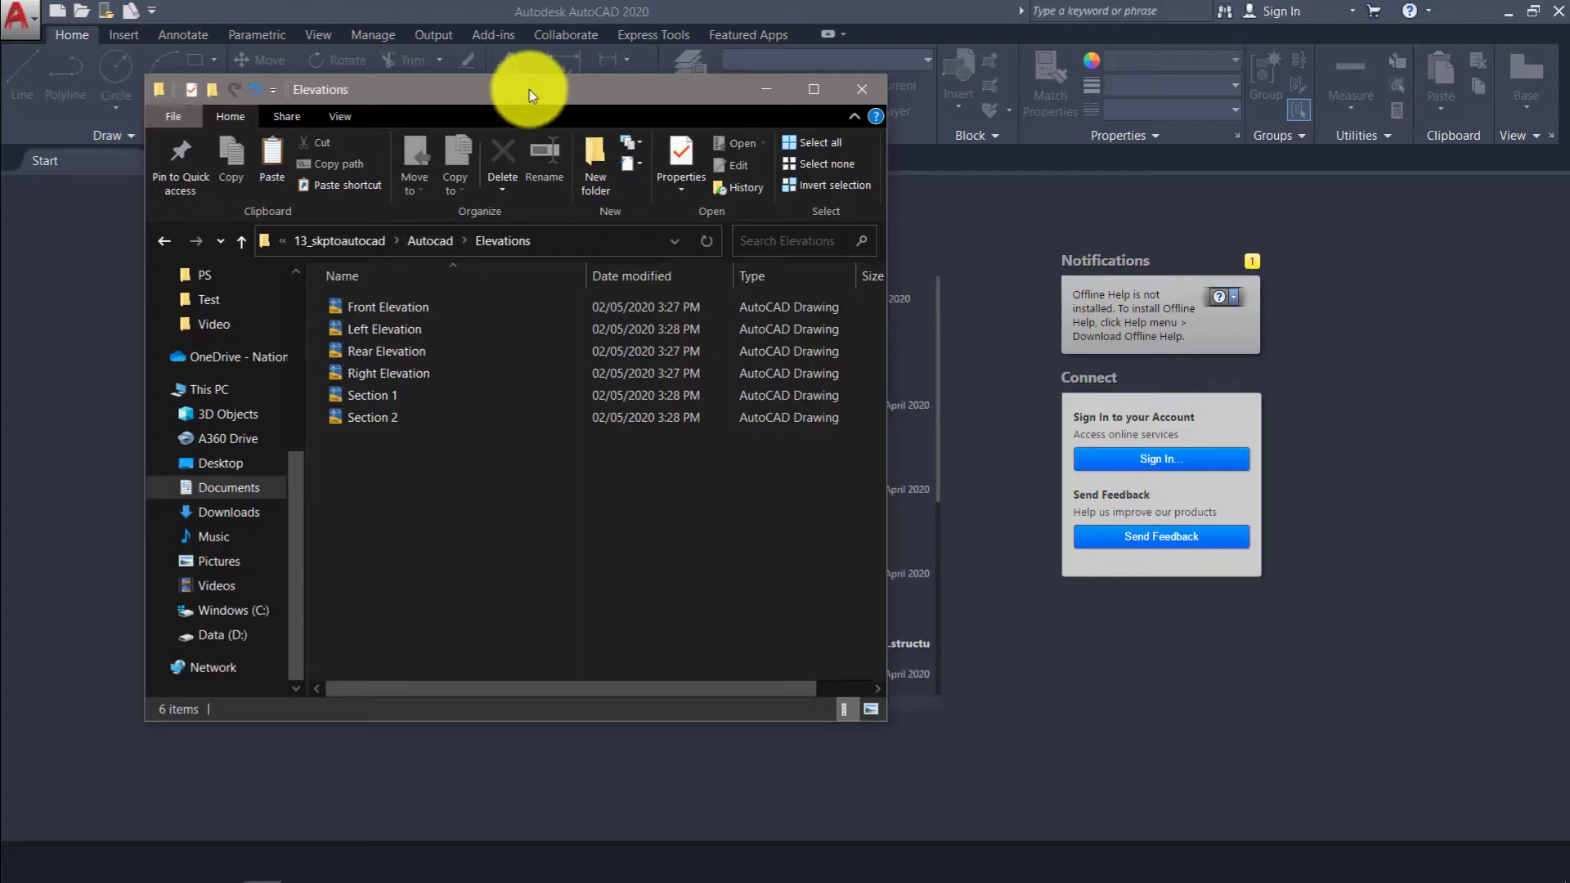
# Load the six exported DWGs into AutoCAD and show the full Front Elevation drawing.
pyautogui.moveTo(525, 88); pyautogui.dragTo(1437, 141)
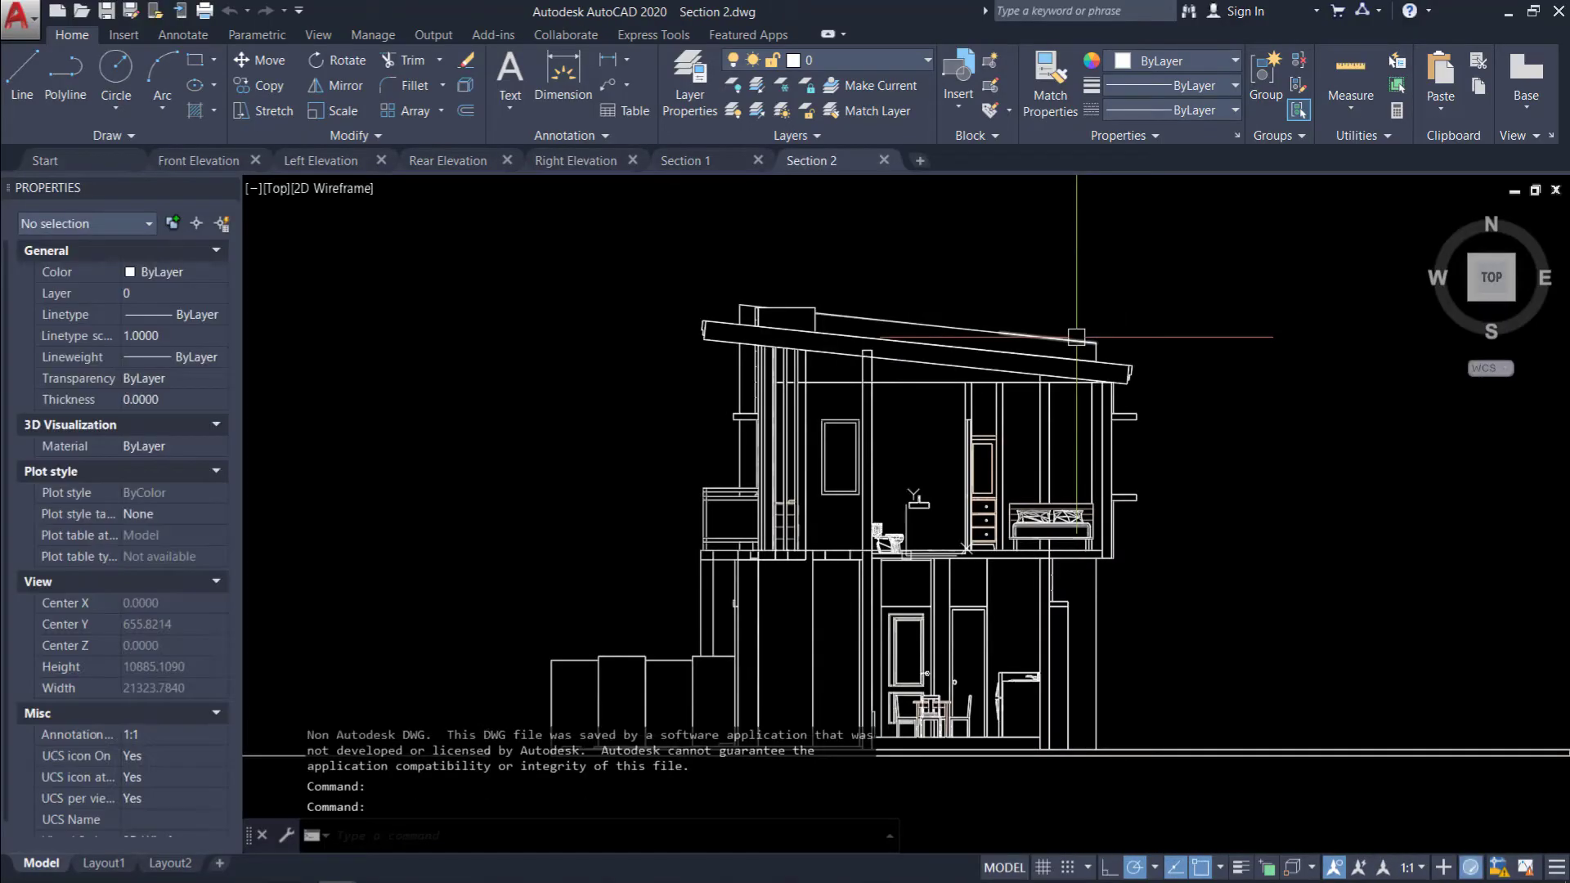
pyautogui.click(190, 161)
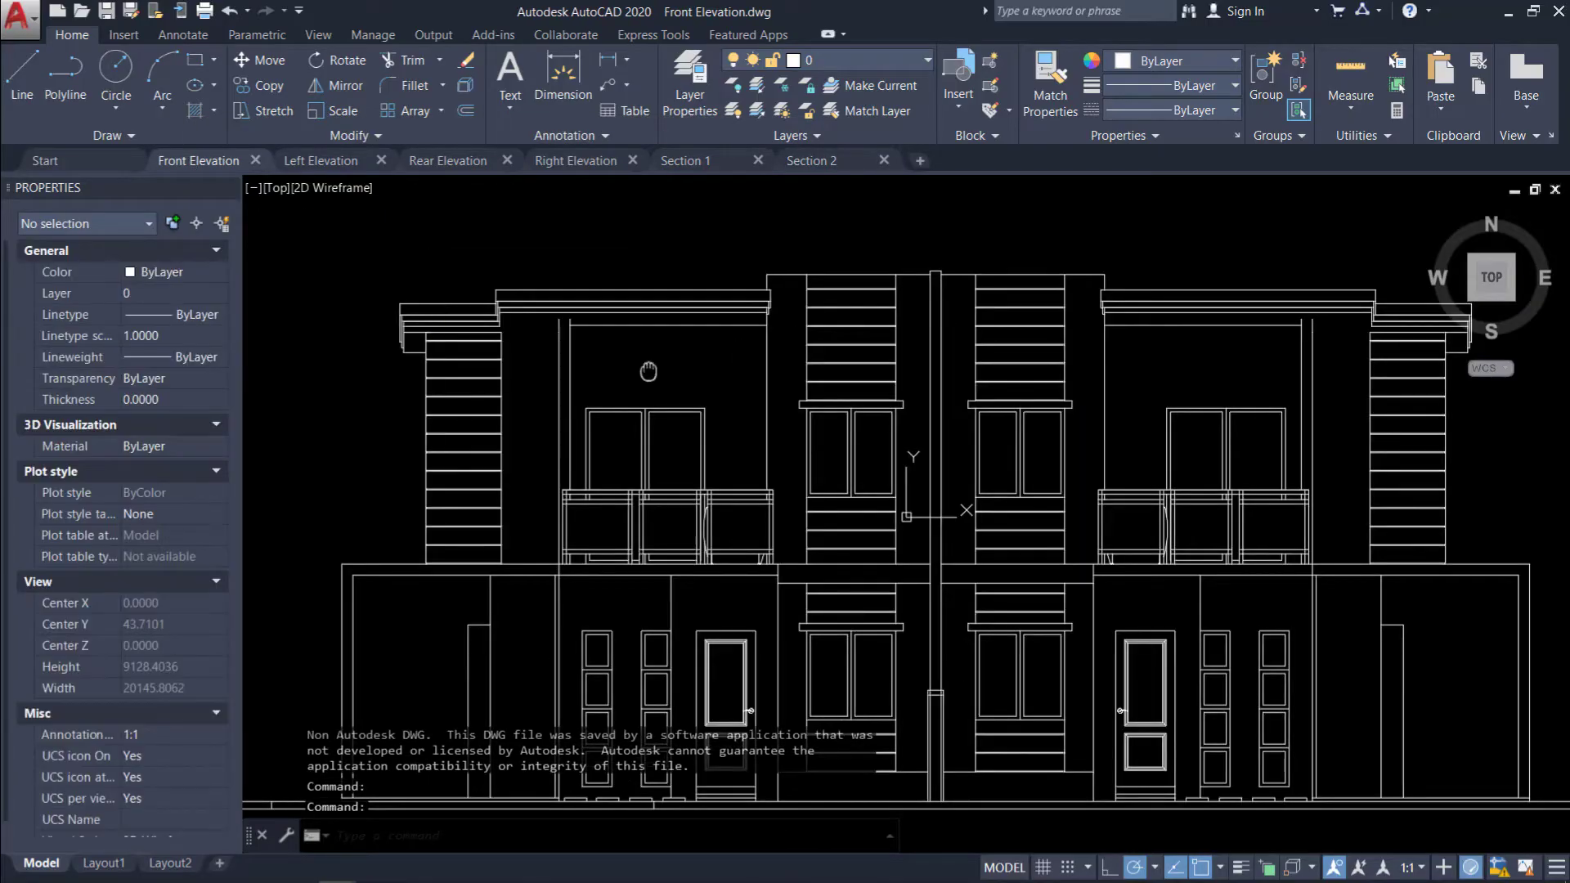
pyautogui.scroll(-1, 784, 306)
pyautogui.scroll(-4, 784, 306)
pyautogui.scroll(2, 783, 306)
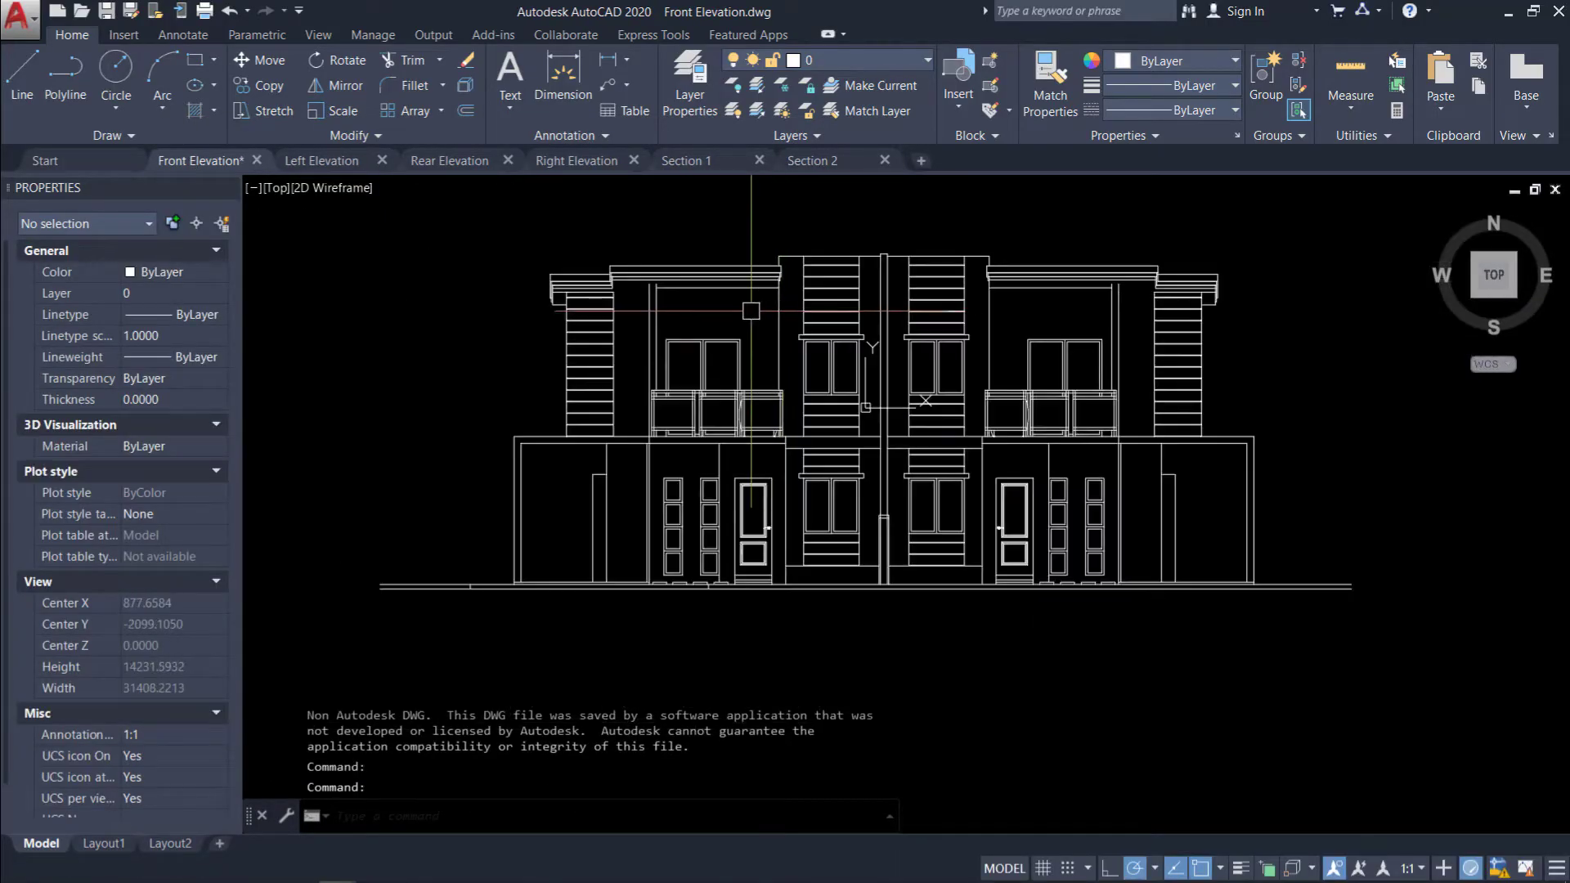
pyautogui.scroll(2, 589, 284)
pyautogui.click(553, 266)
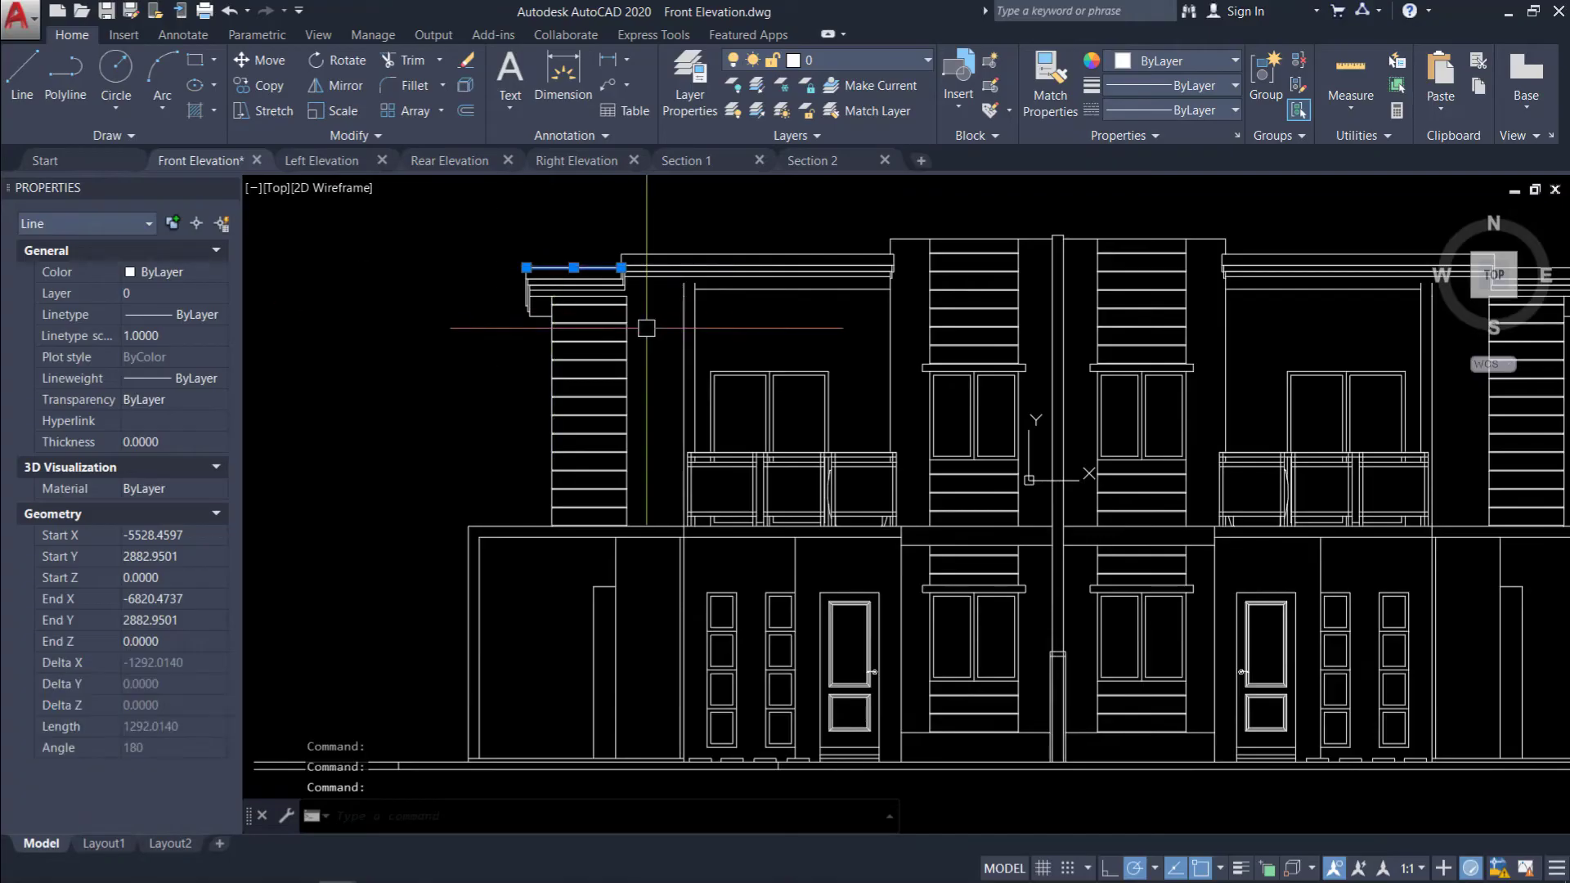
pyautogui.moveTo(646, 328); pyautogui.dragTo(585, 297, button='middle')
pyautogui.press('Escape')
pyautogui.press('Escape')
pyautogui.scroll(5, 430, 501)
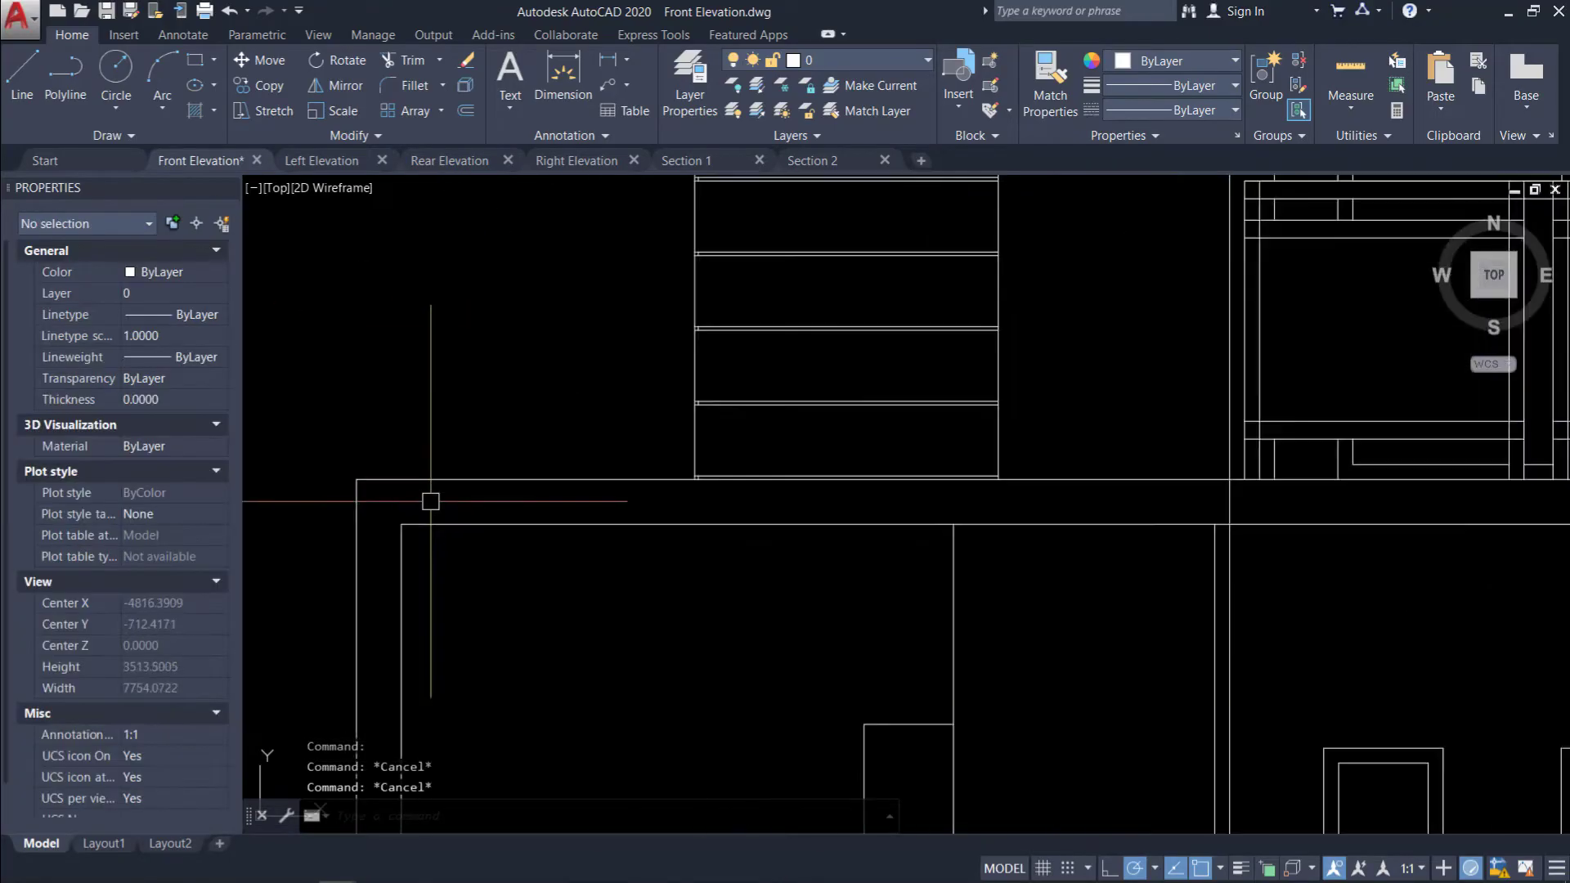
pyautogui.click(442, 524)
pyautogui.press('Escape')
pyautogui.scroll(-6, 596, 414)
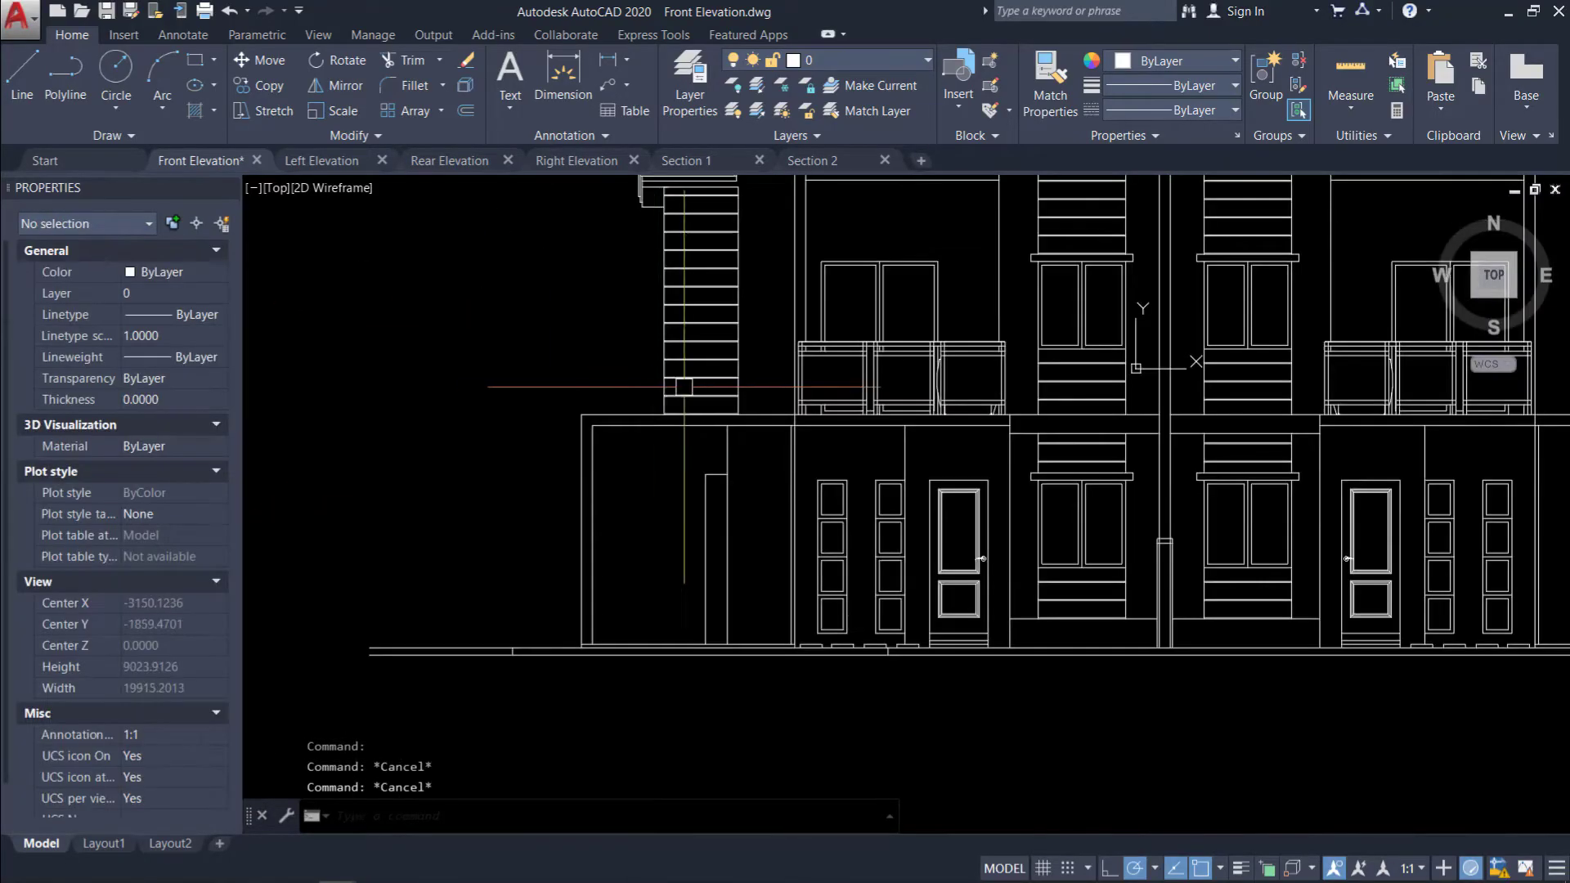
pyautogui.scroll(2, 679, 410)
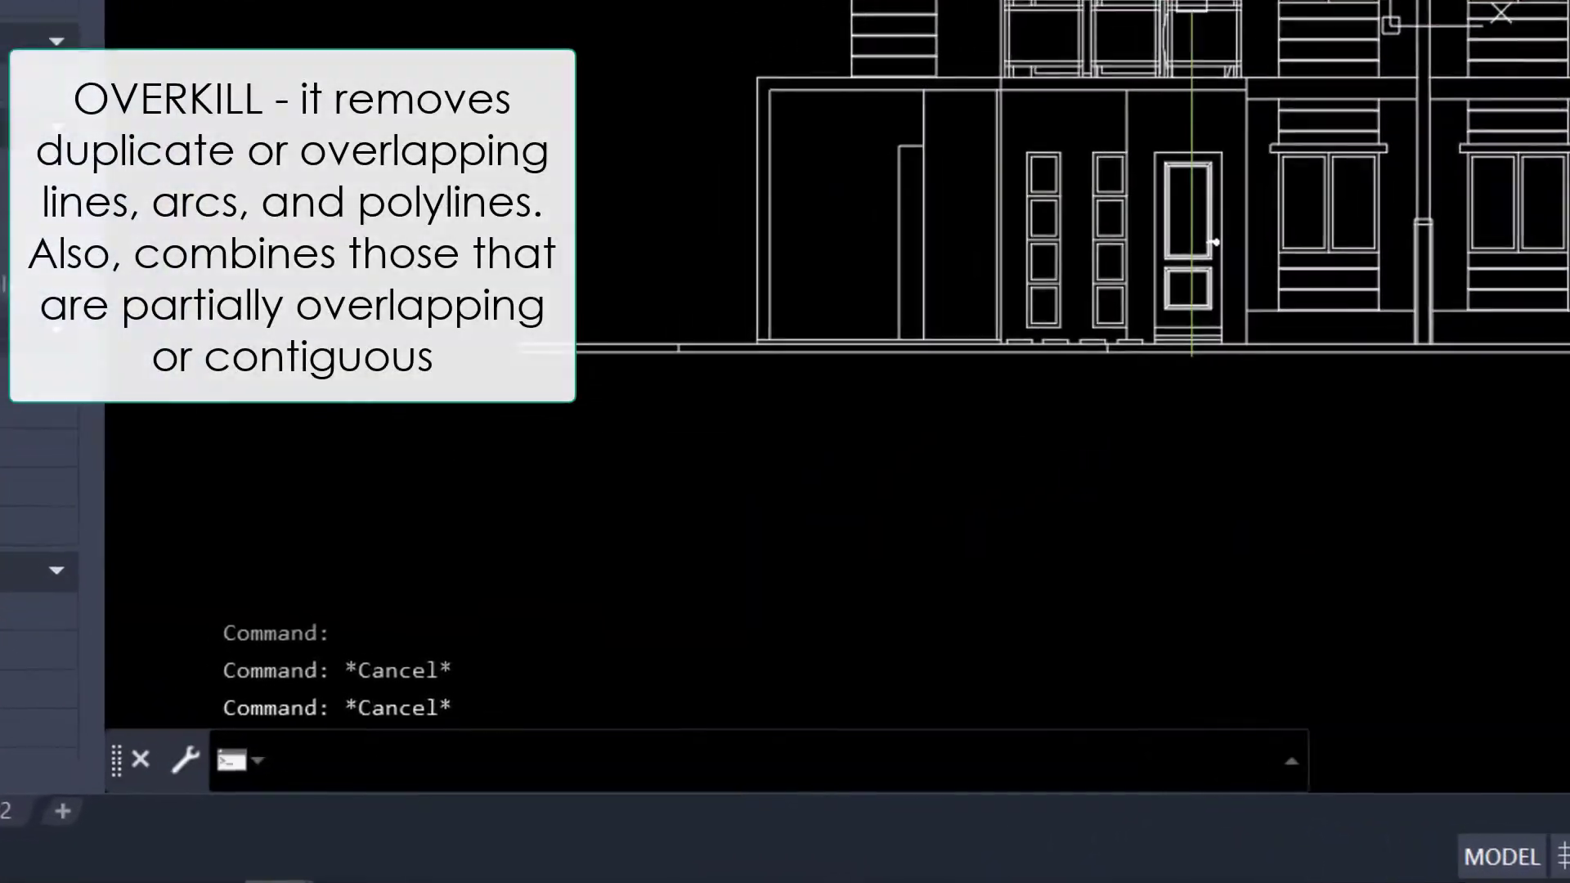
# Run OVERKILL on every object in Front Elevation, deleting 853 overlapping objects.
pyautogui.write('over')
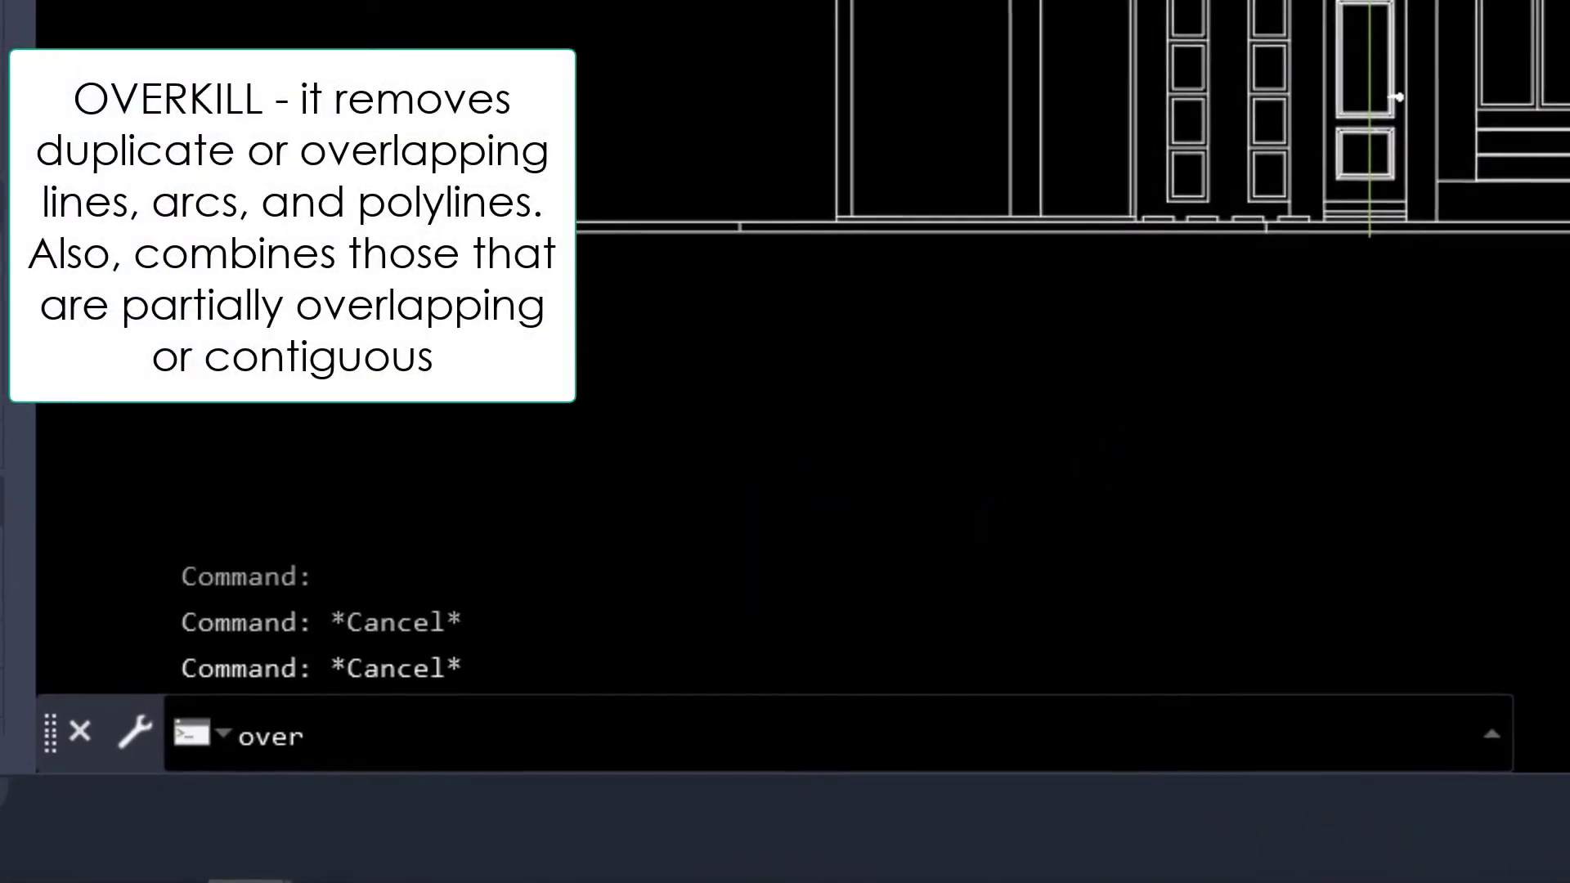
pyautogui.write('kil')
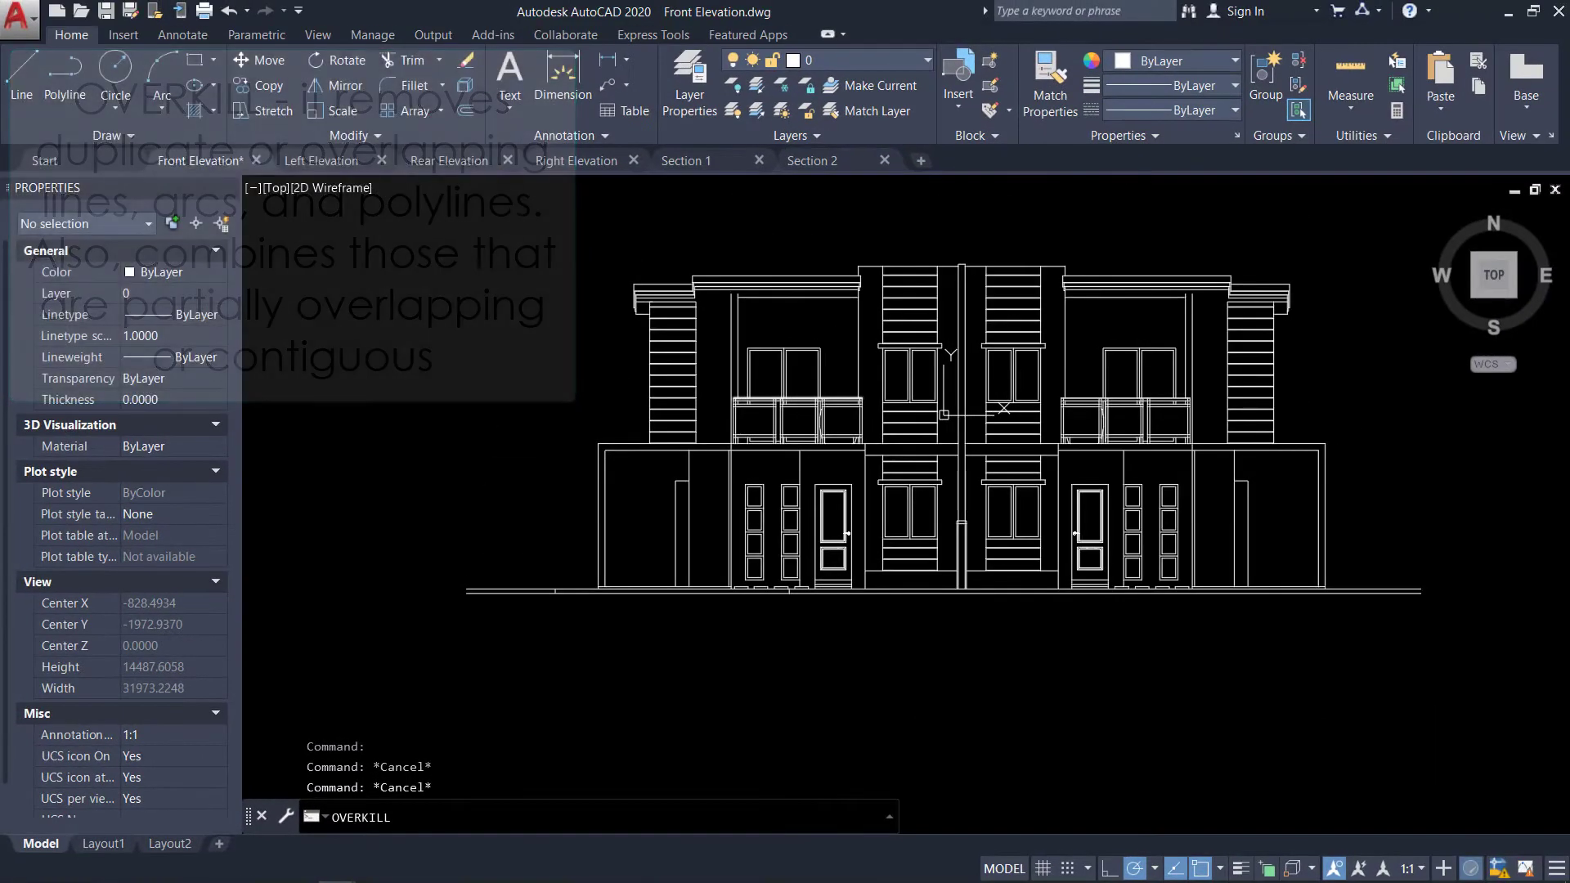
pyautogui.press('Return')
pyautogui.click(1494, 676)
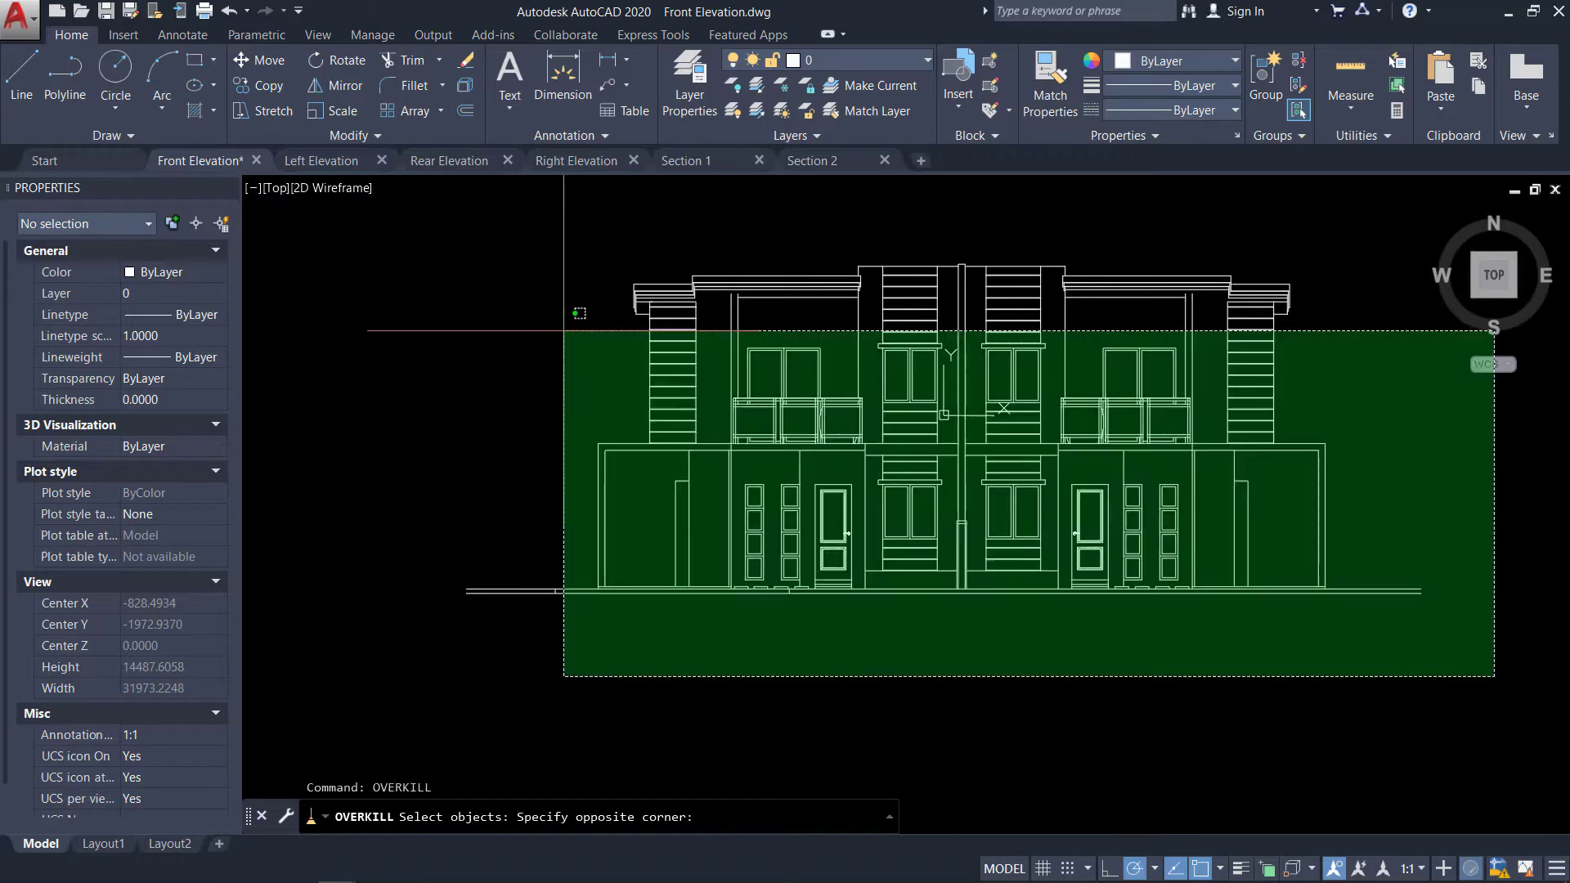
pyautogui.click(433, 238)
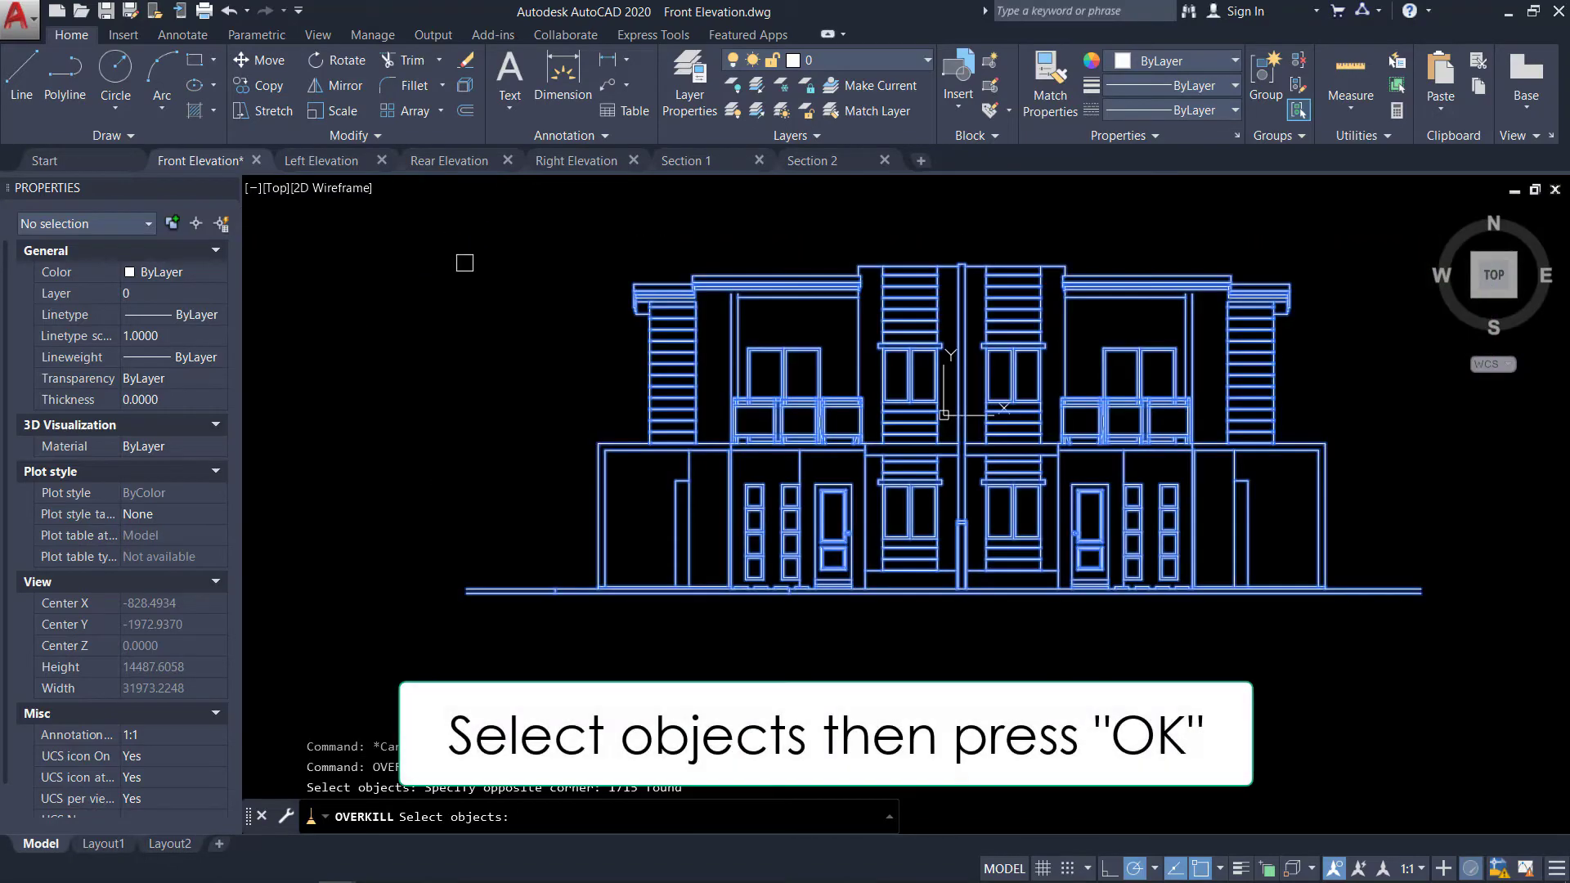
pyautogui.press('Return')
pyautogui.press('Return')
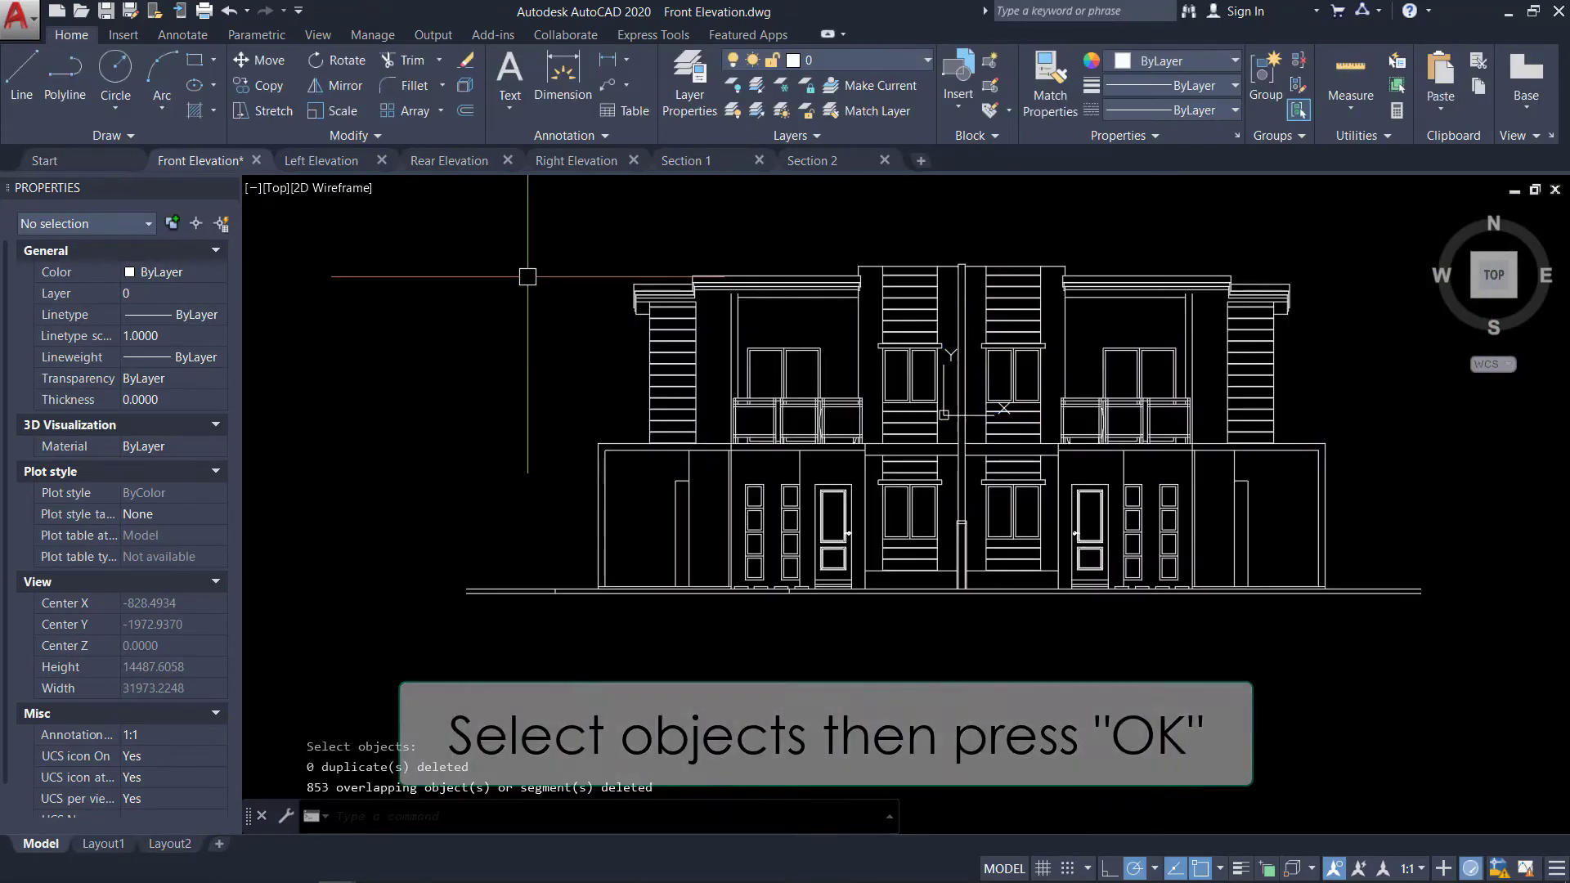
pyautogui.moveTo(527, 276); pyautogui.dragTo(417, 338, button='middle')
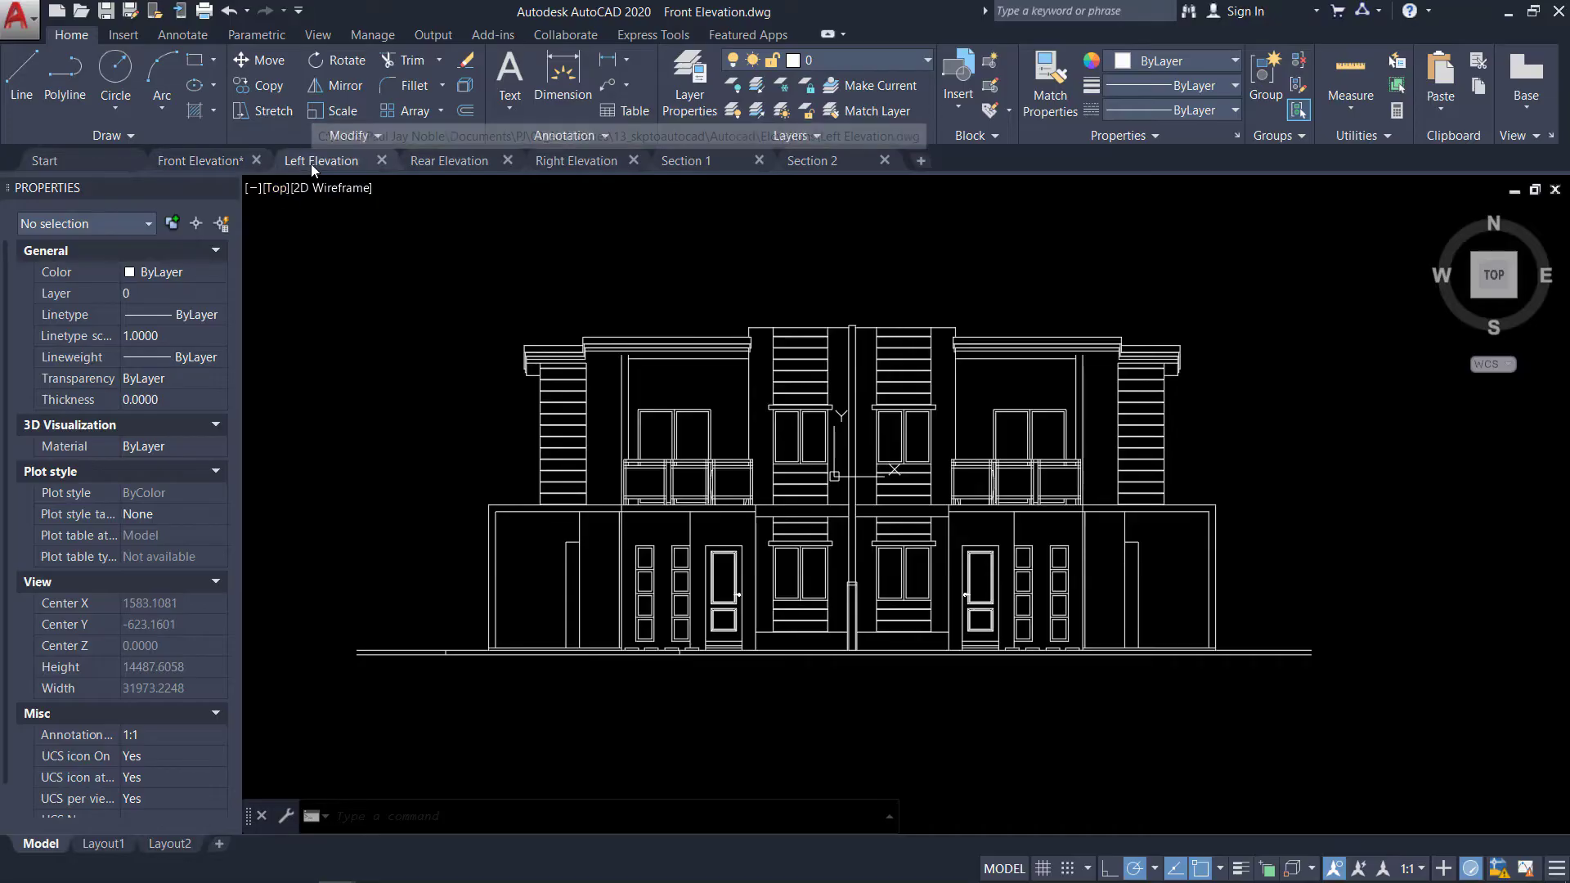
# Run OVERKILL on all objects in the Left Elevation drawing with default settings.
pyautogui.click(311, 162)
pyautogui.press('Return')
pyautogui.click(1472, 664)
pyautogui.click(339, 245)
pyautogui.press('Return')
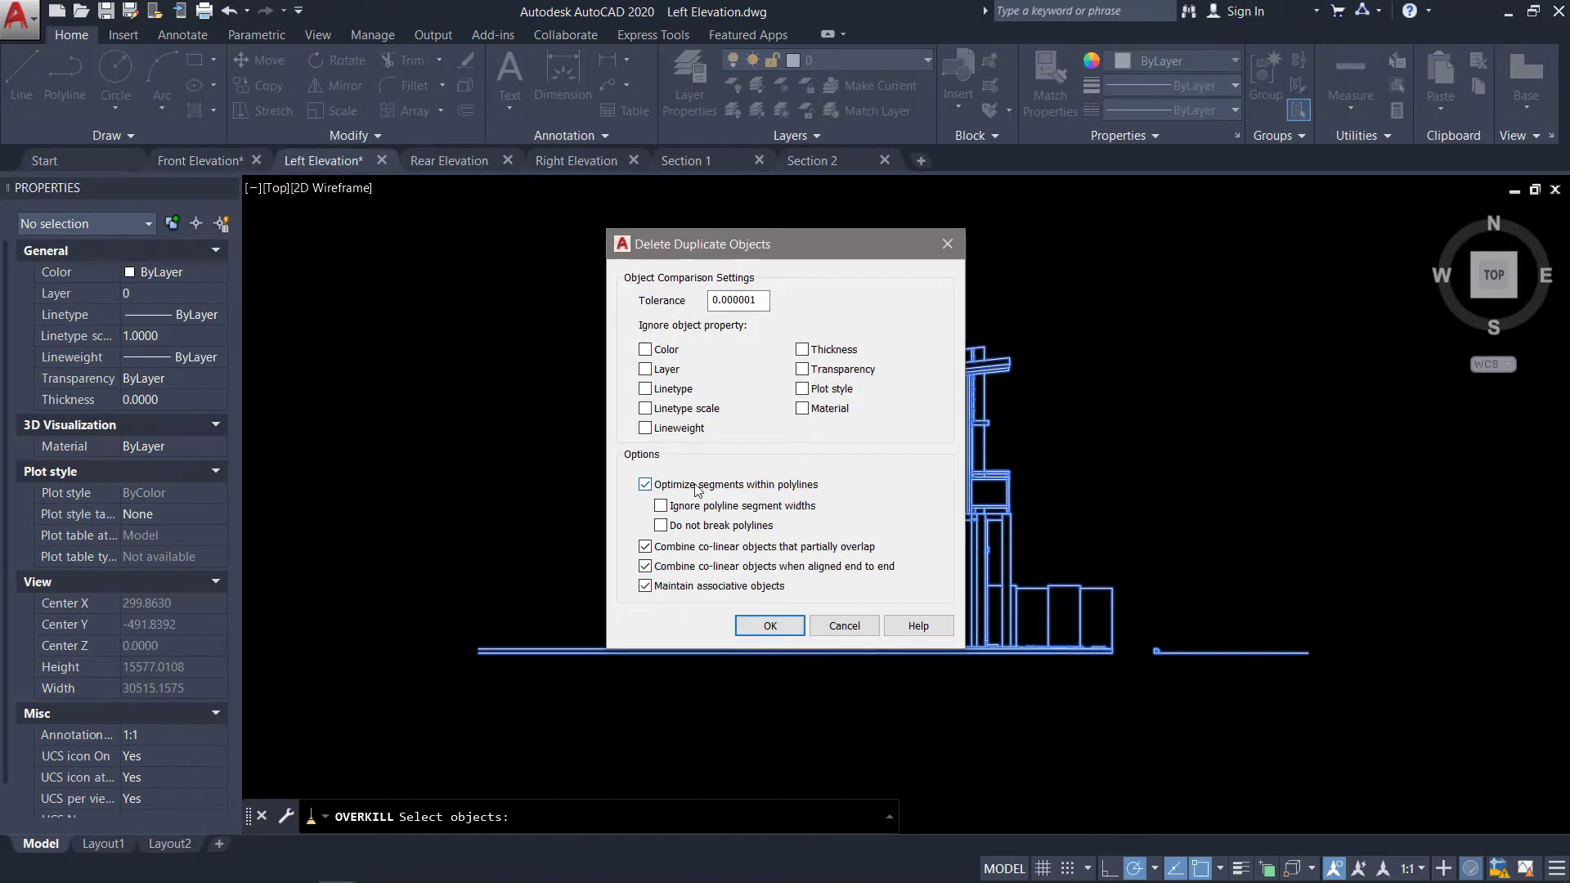
pyautogui.press('Return')
# Clean duplicates with OVERKILL across the whole Rear Elevation and Right Elevation drawings.
pyautogui.hotkey('ctrl', 'Tab')
pyautogui.moveTo(1472, 665); pyautogui.dragTo(340, 245)
pyautogui.press('Return')
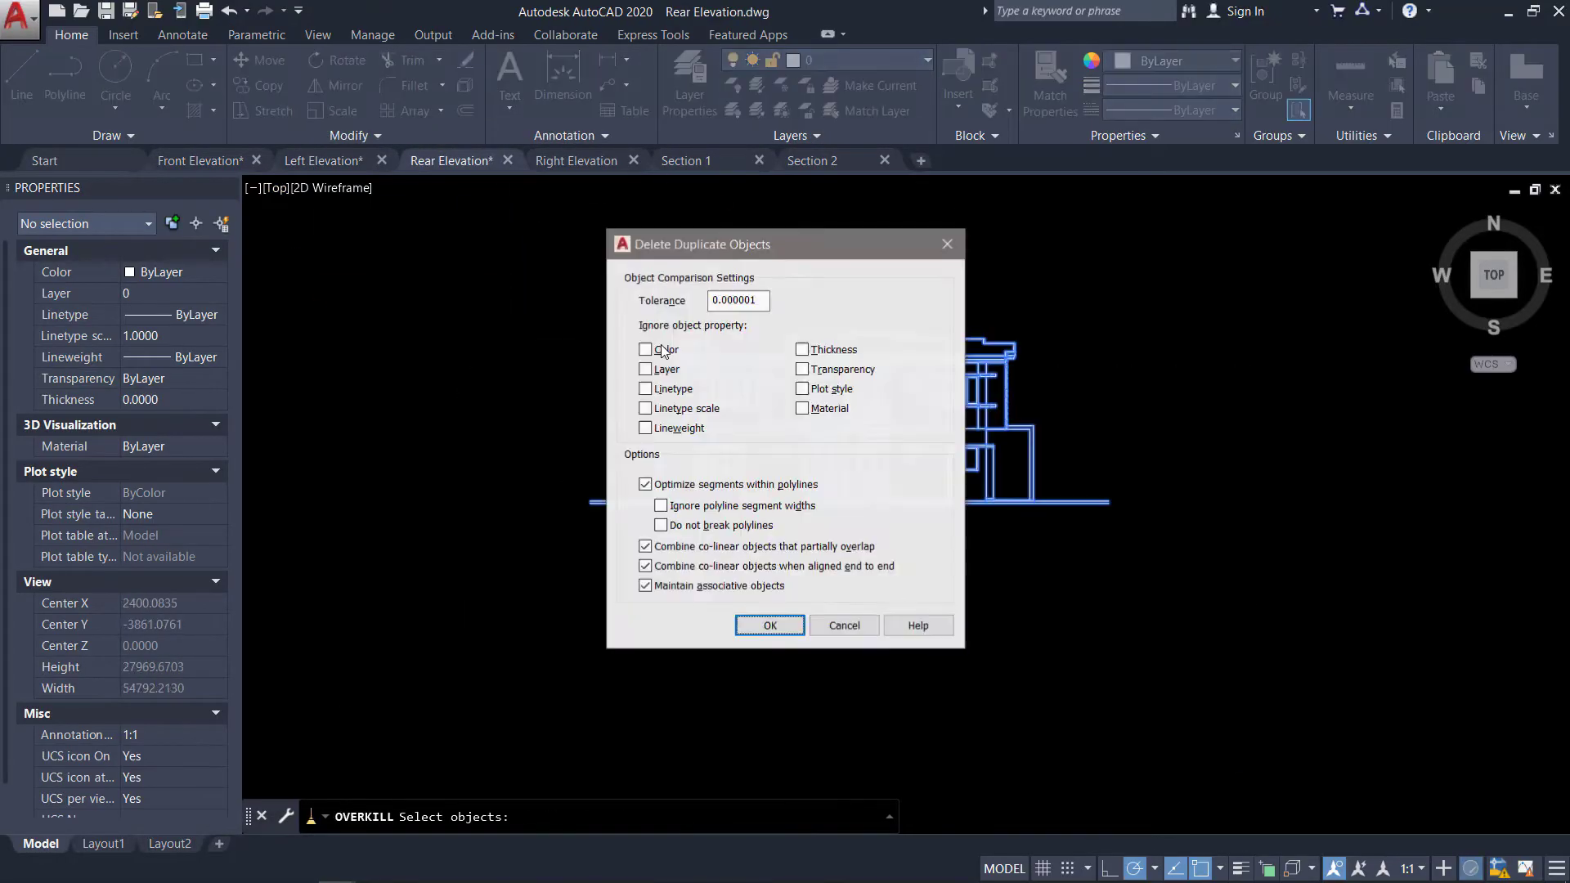
pyautogui.press('Return')
pyautogui.hotkey('ctrl', 'Tab')
pyautogui.press('Return')
pyautogui.click(1374, 623)
pyautogui.click(330, 243)
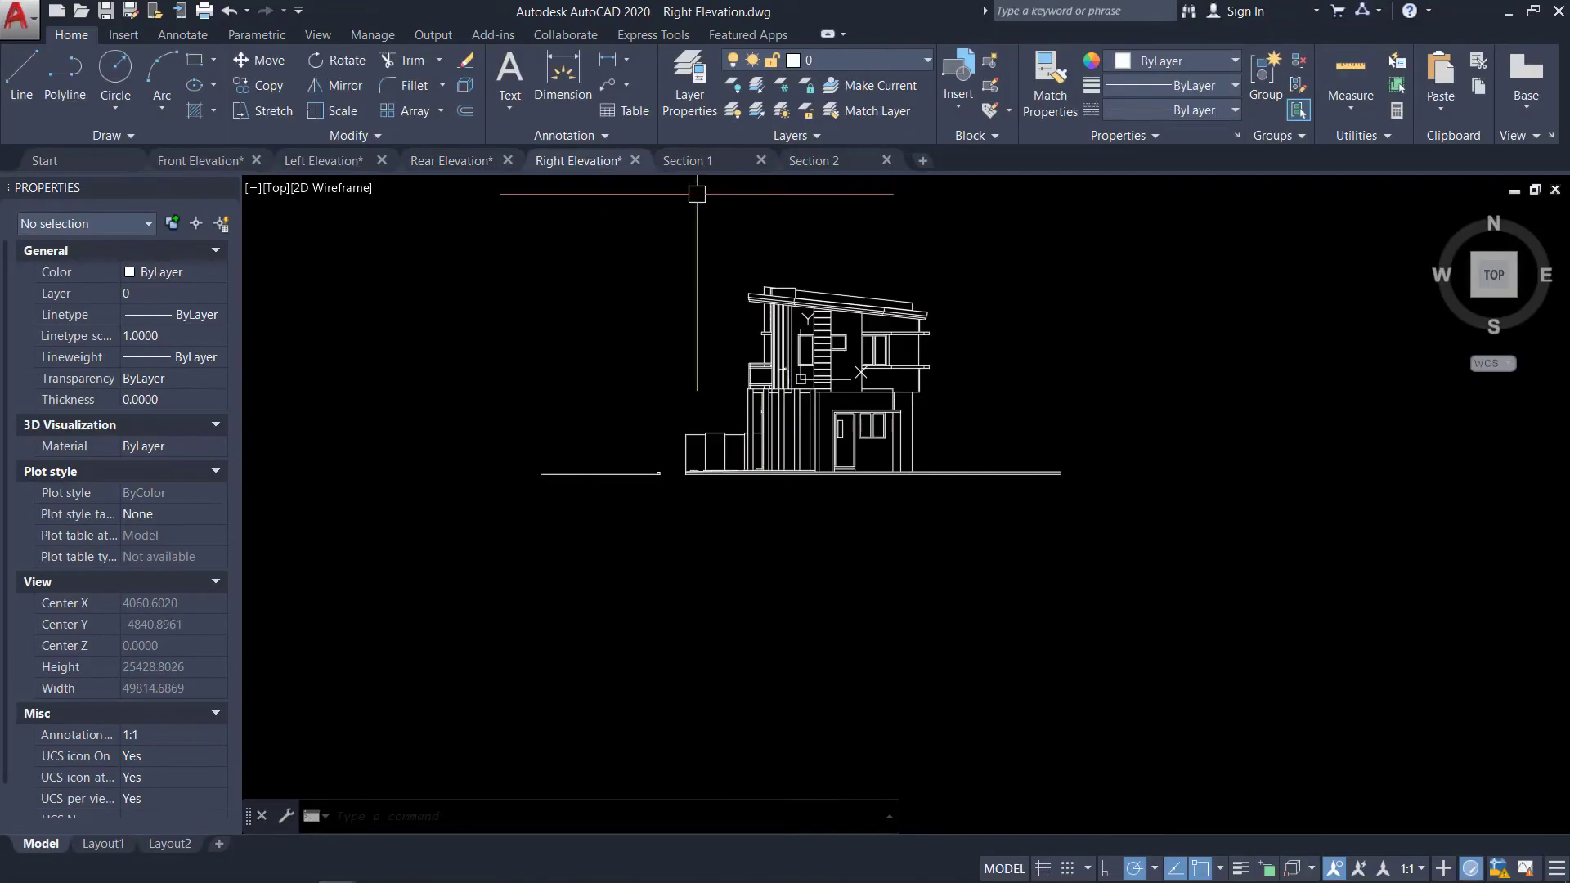
pyautogui.press('Return')
# Clean duplicates with OVERKILL in Section 1 and Section 2, ending back on Section 1.
pyautogui.press('Return')
pyautogui.hotkey('ctrl', 'Tab')
pyautogui.moveTo(1382, 671); pyautogui.dragTo(311, 197)
pyautogui.press('Return')
pyautogui.press('Return')
pyautogui.hotkey('ctrl', 'Tab')
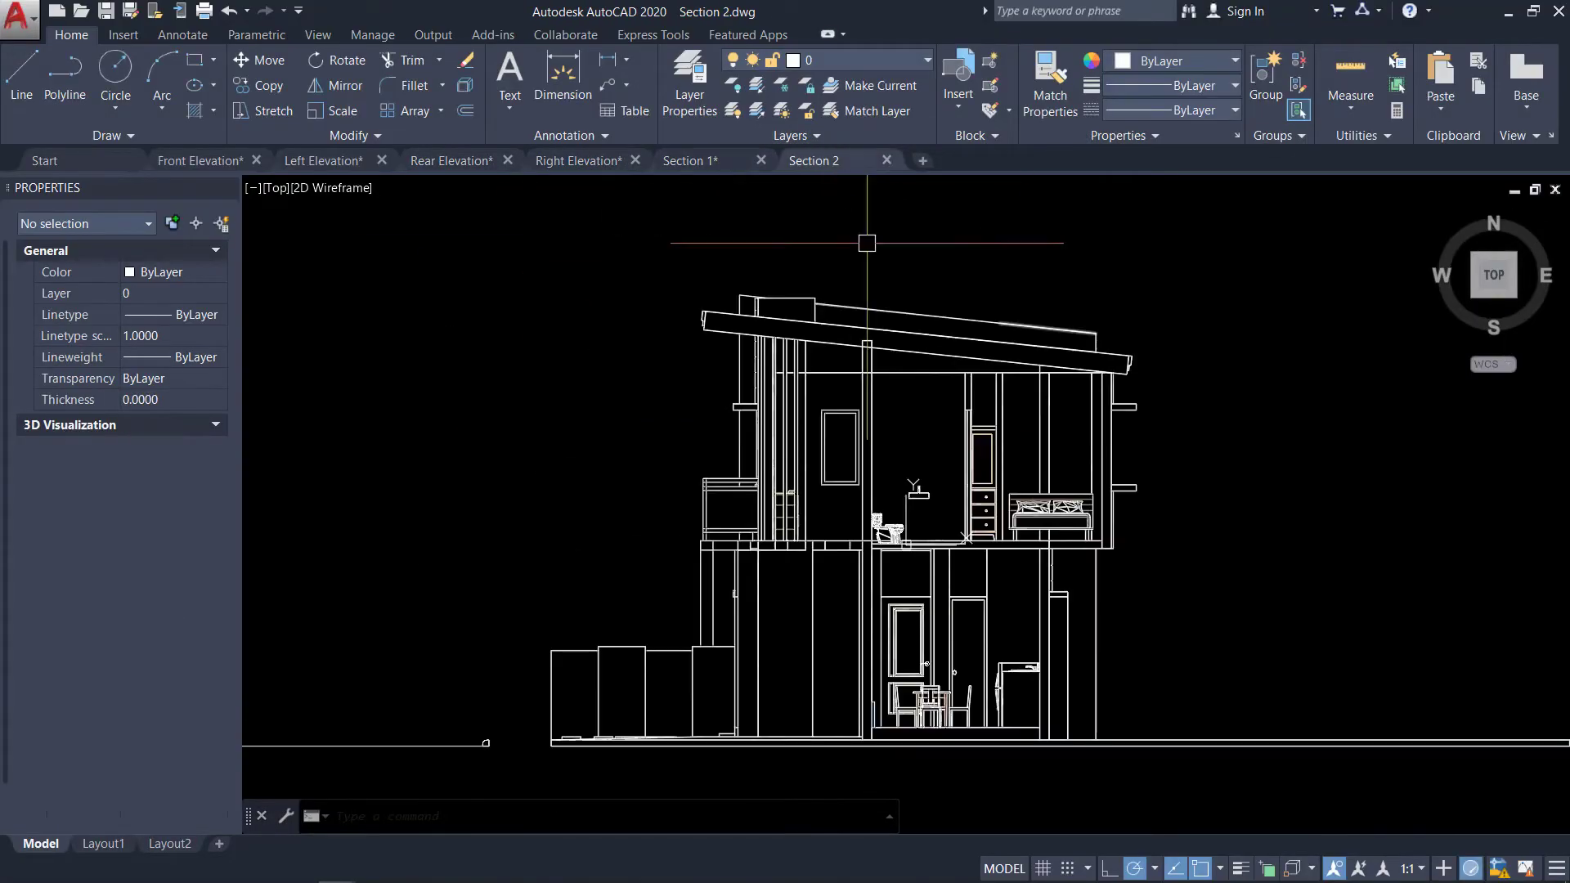
pyautogui.press('Return')
pyautogui.click(1384, 677)
pyautogui.click(307, 199)
pyautogui.press('Return')
pyautogui.press('Return')
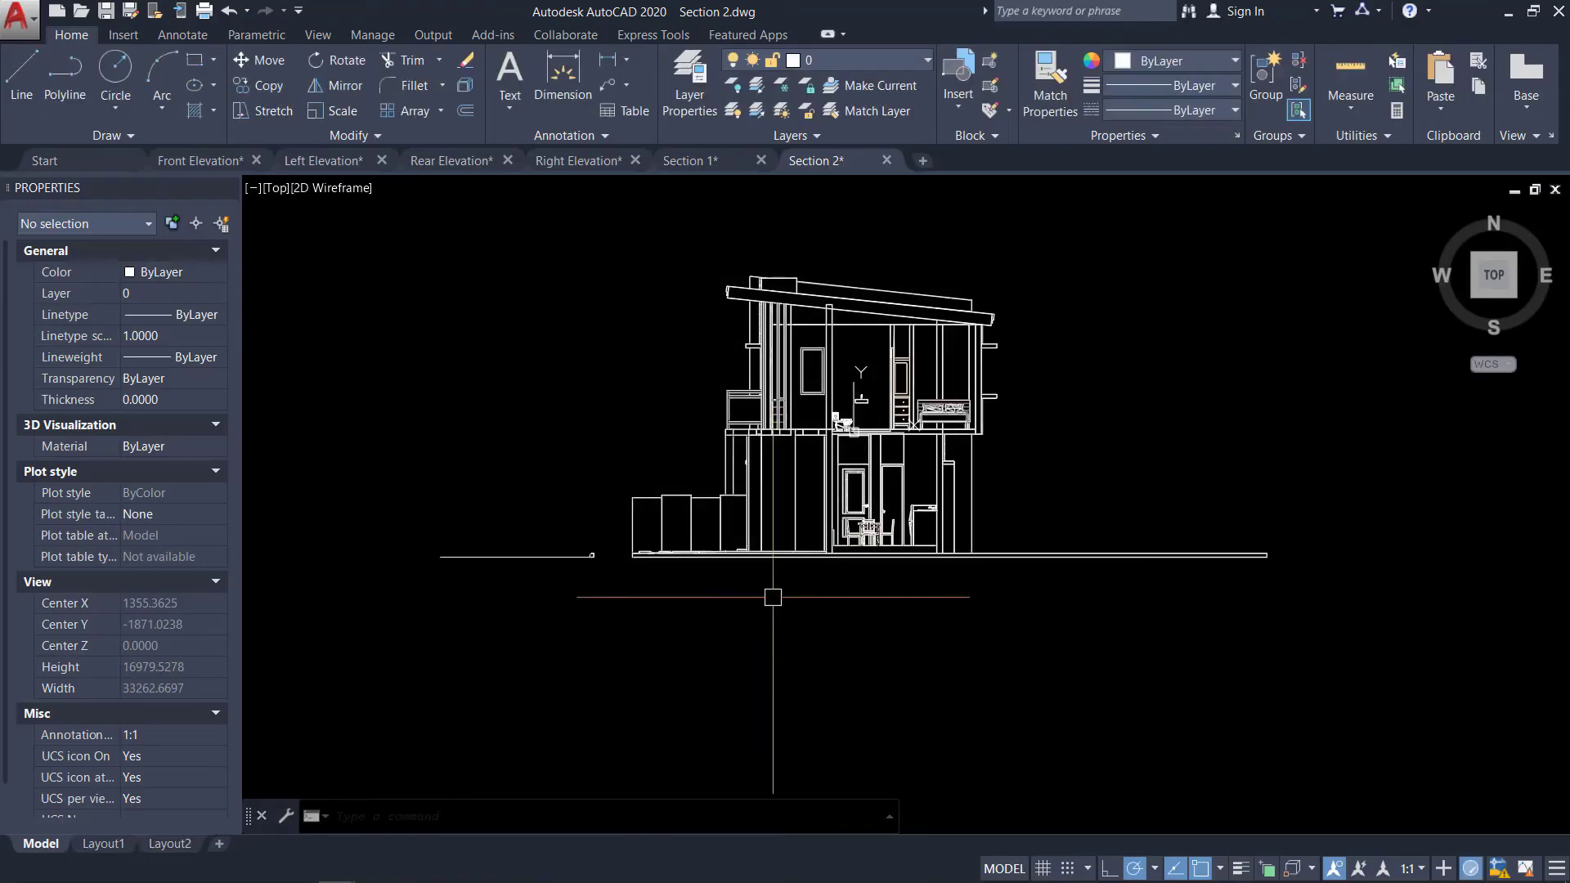
pyautogui.hotkey('ctrl', 'shift', 'Tab')
# Set the SectionCutEdges layer to magenta in Section 1 and begin isolating it with LAYISO.
pyautogui.scroll(4, 760, 449)
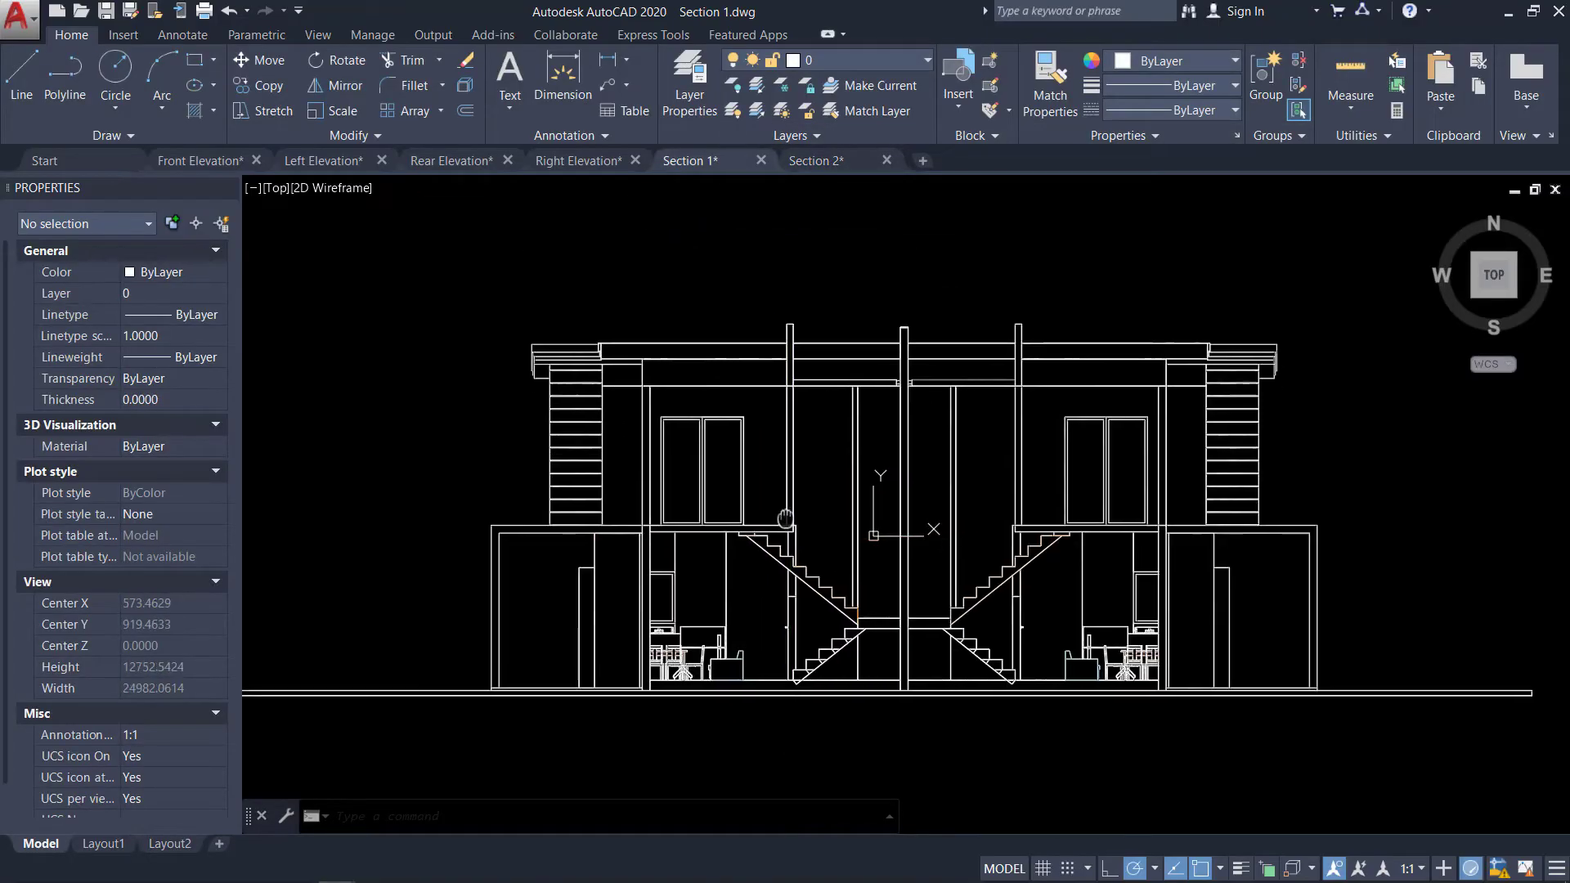
pyautogui.click(895, 56)
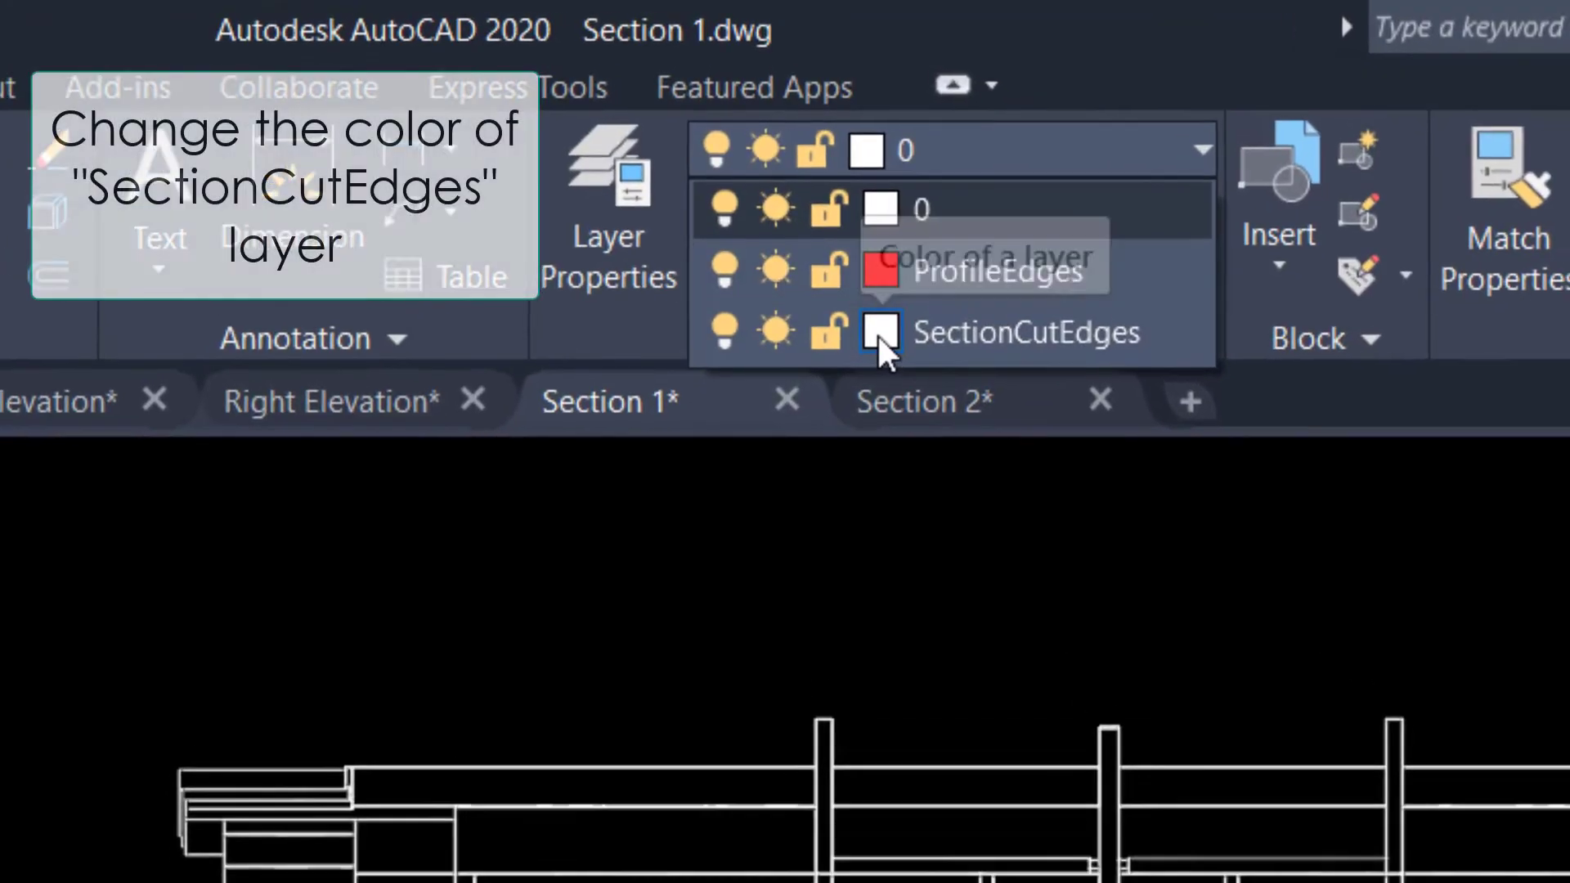
pyautogui.click(878, 326)
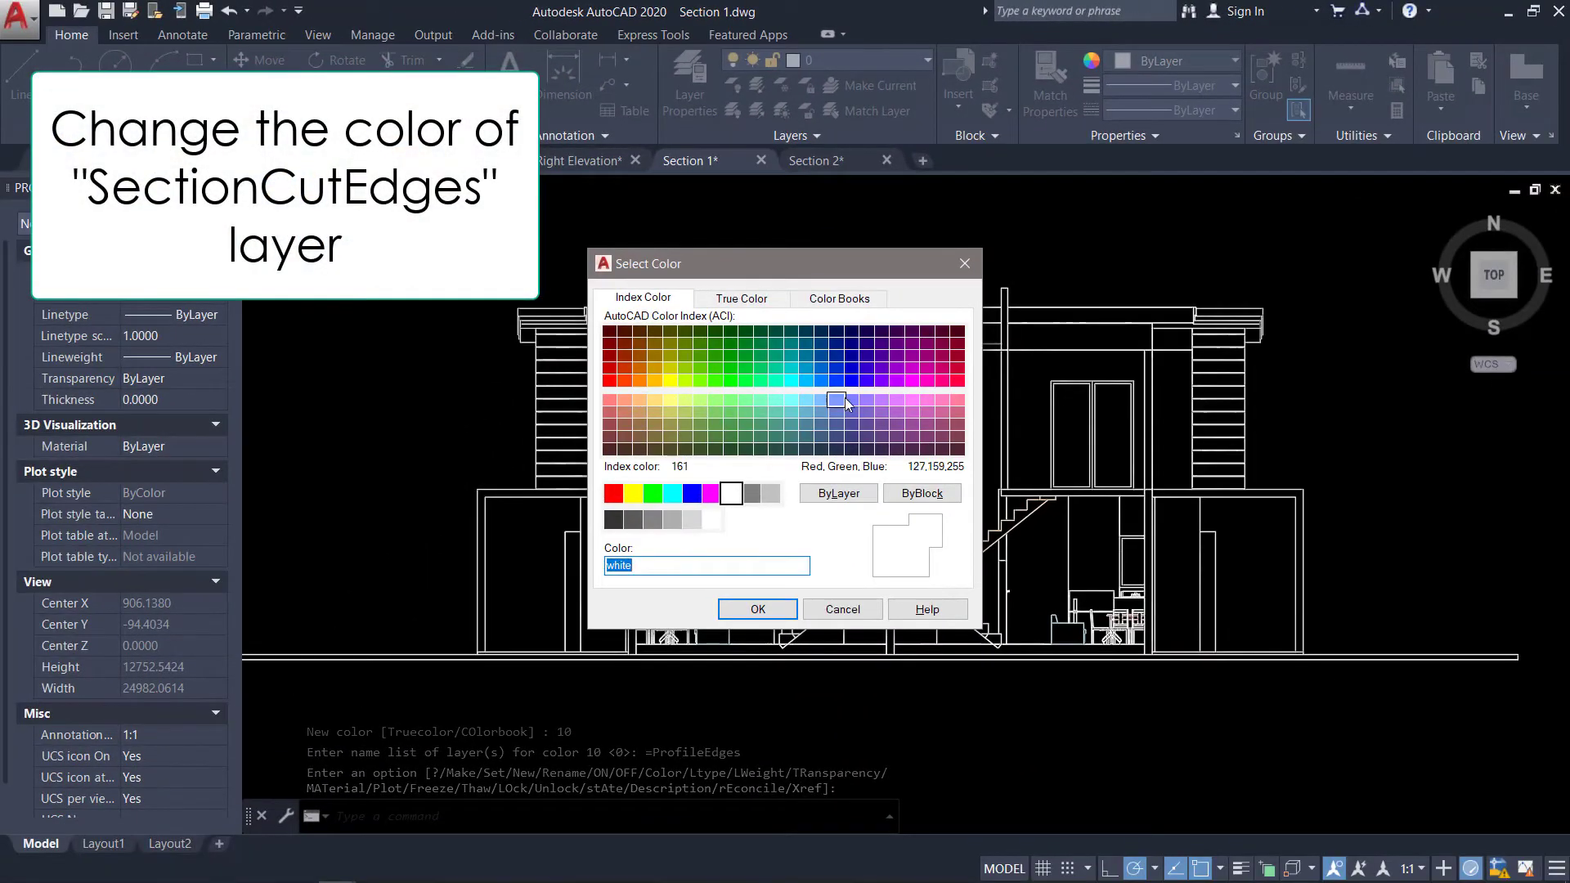
pyautogui.doubleClick(710, 493)
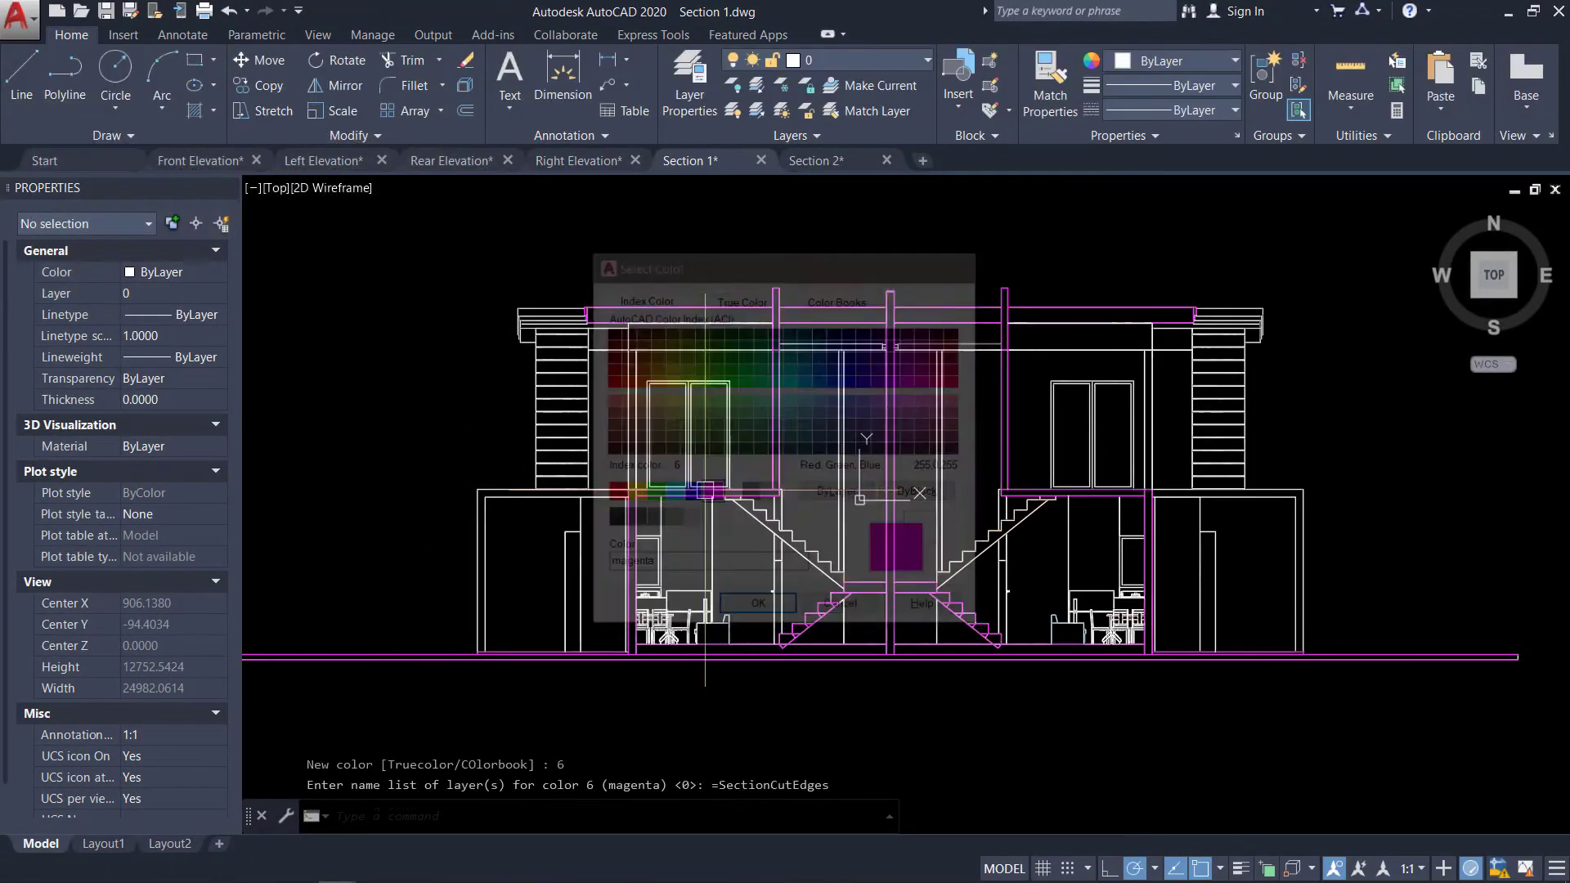
pyautogui.click(1014, 645)
pyautogui.write('layi')
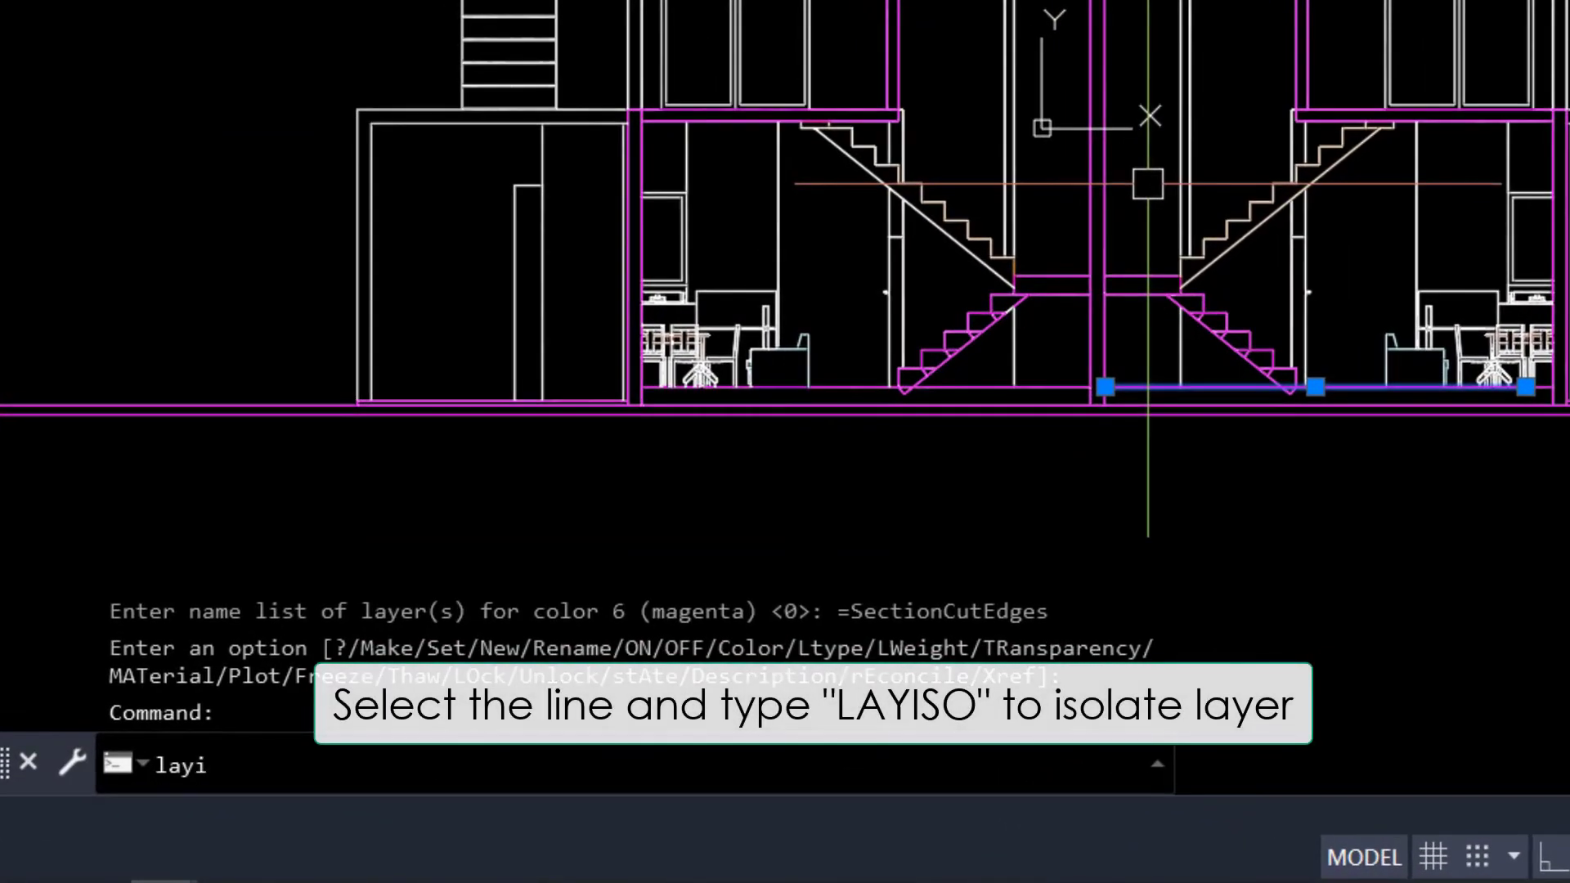
pyautogui.write('so')
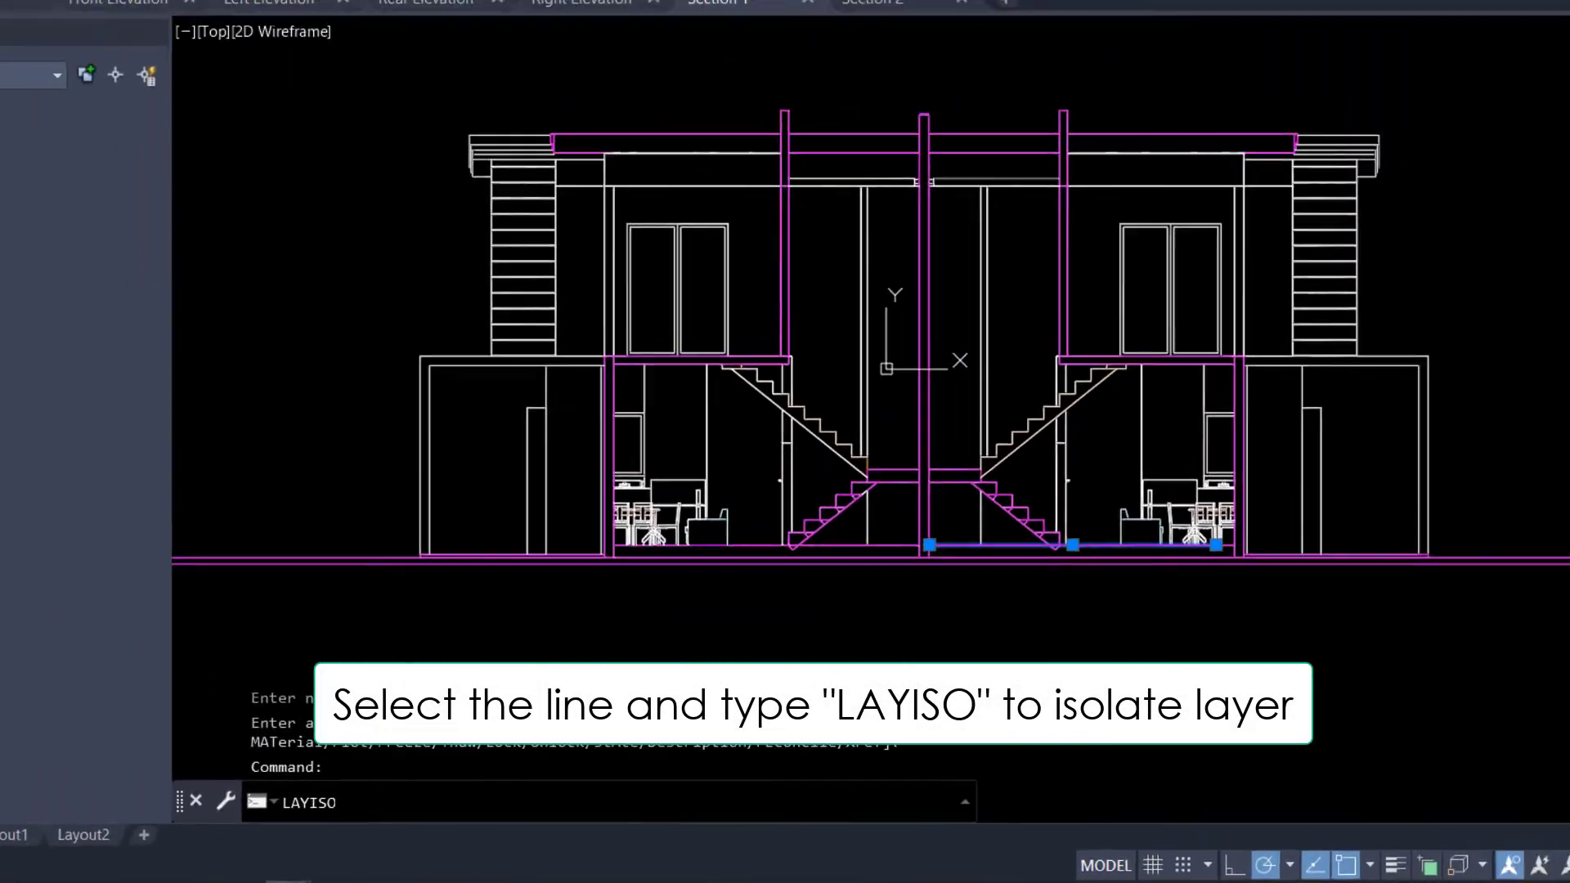
pyautogui.press('Return')
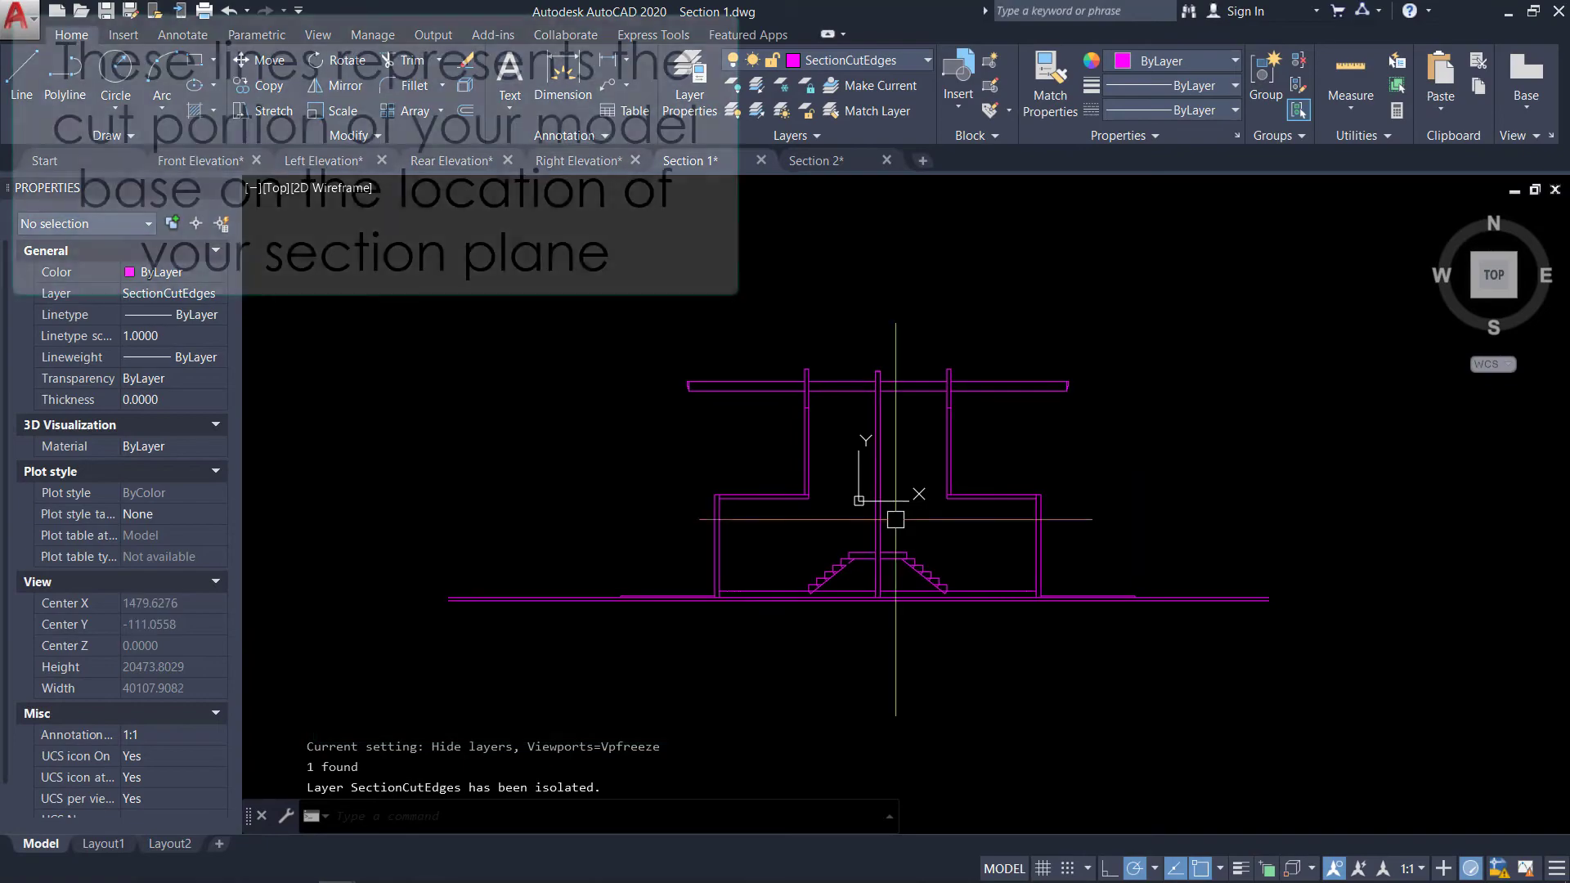
pyautogui.scroll(2, 799, 401)
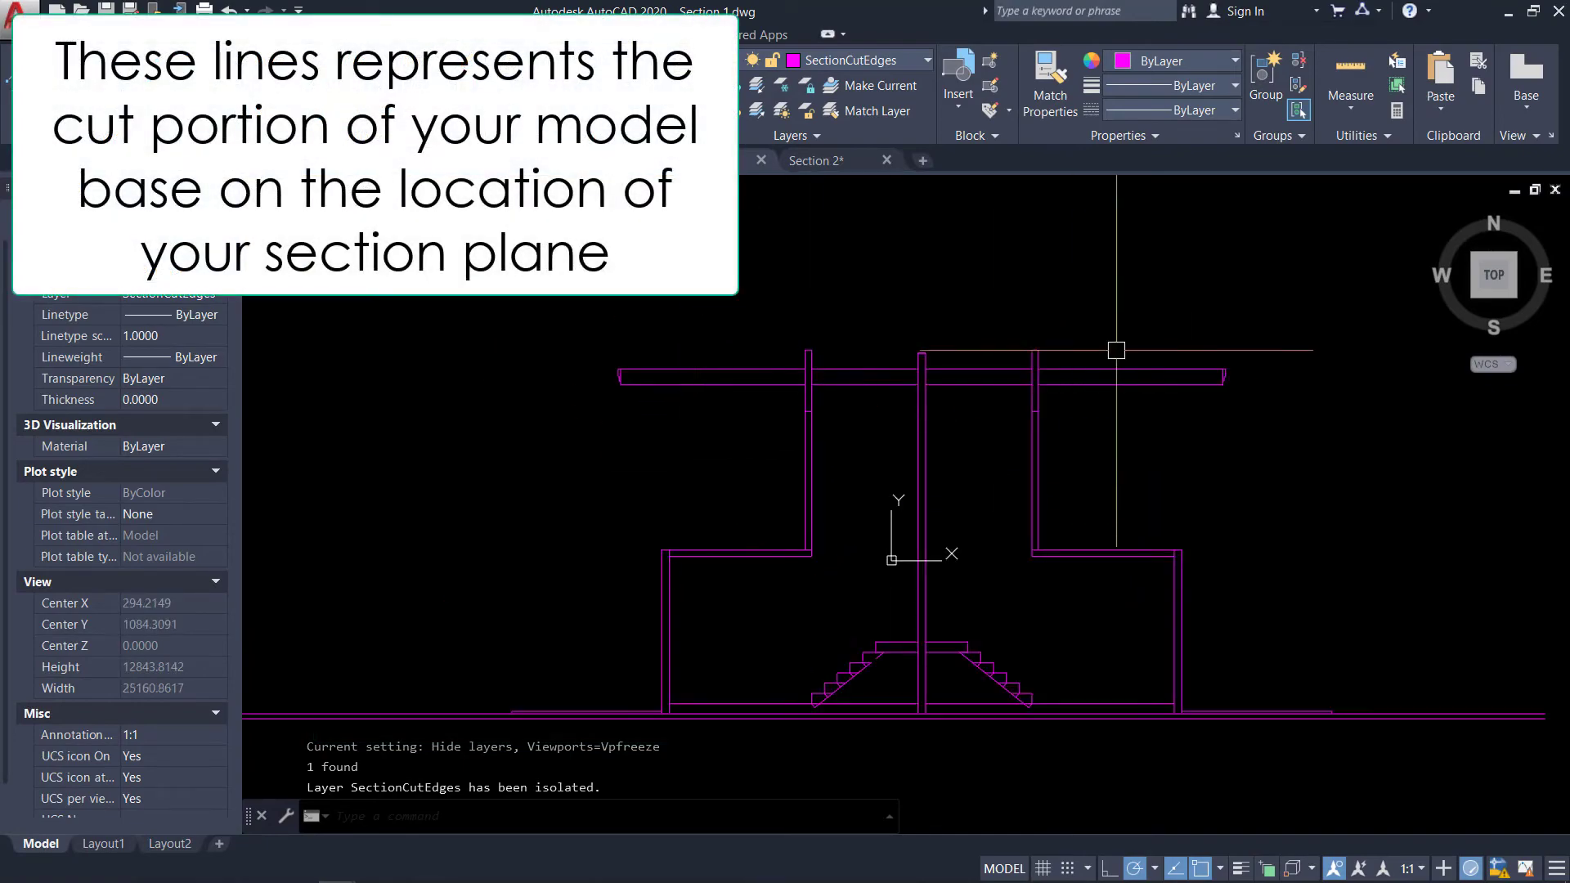
pyautogui.scroll(-3, 1115, 350)
pyautogui.moveTo(1106, 370); pyautogui.dragTo(963, 395, button='middle')
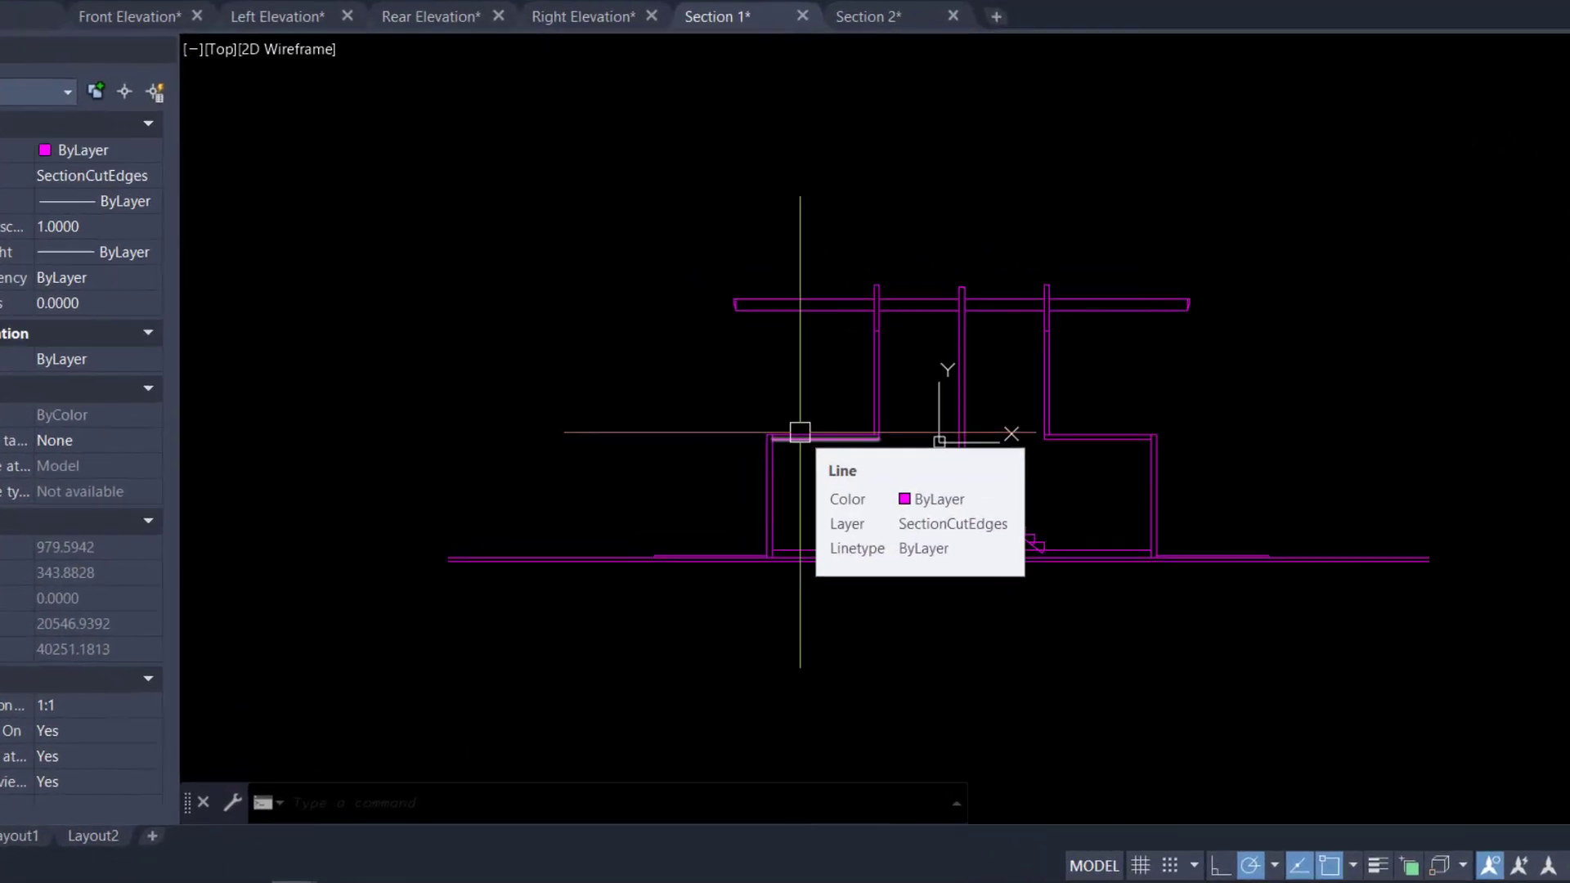
pyautogui.write('lay')
pyautogui.write('ui')
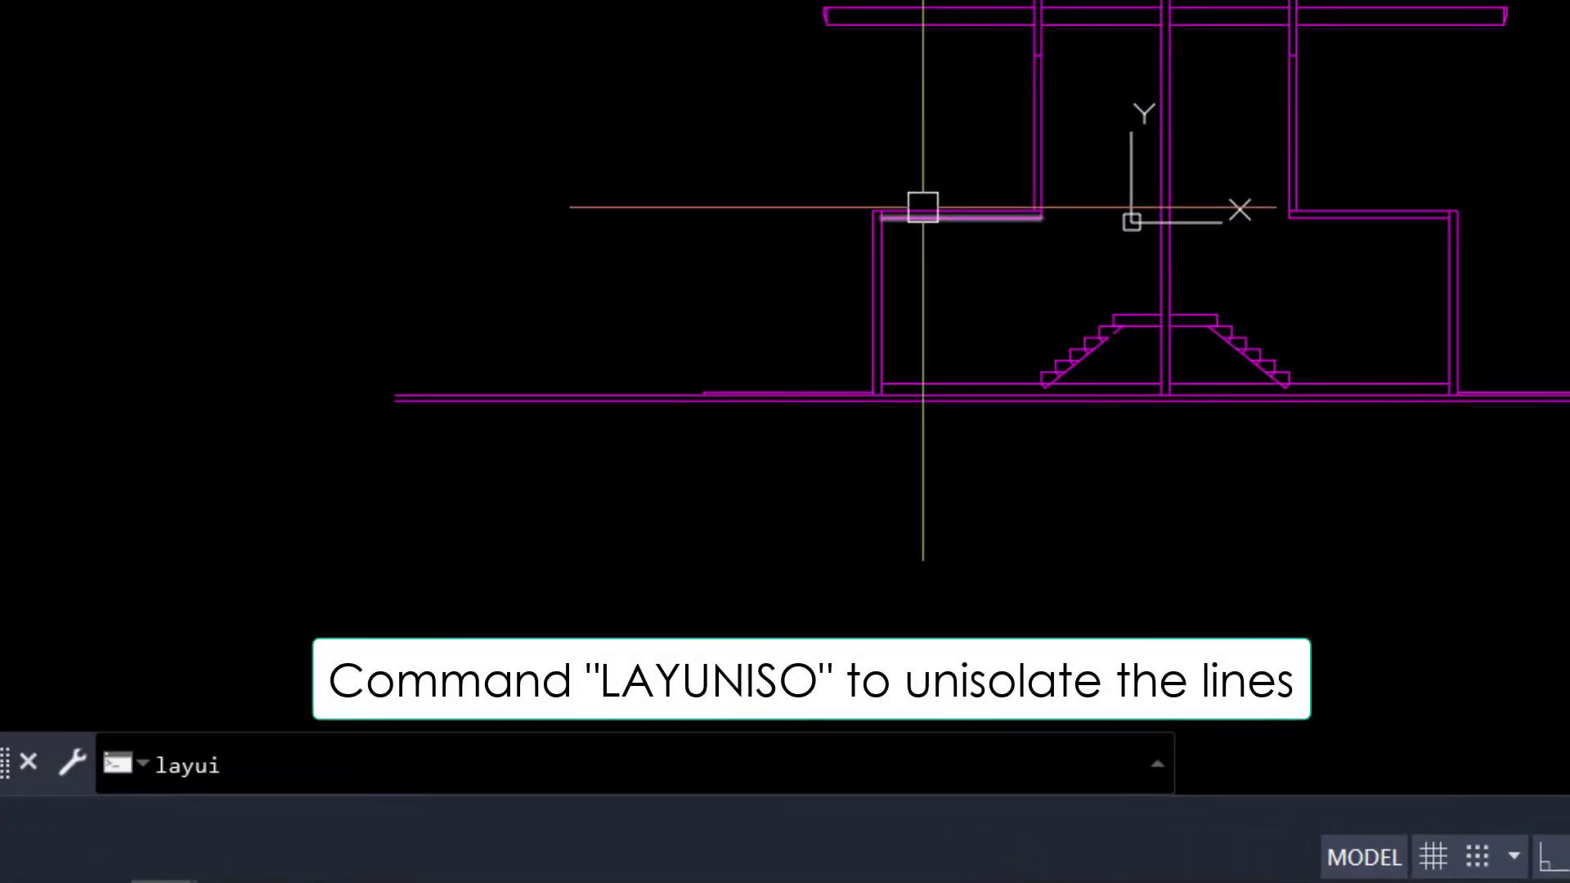
pyautogui.press('BackSpace')
pyautogui.write('ni')
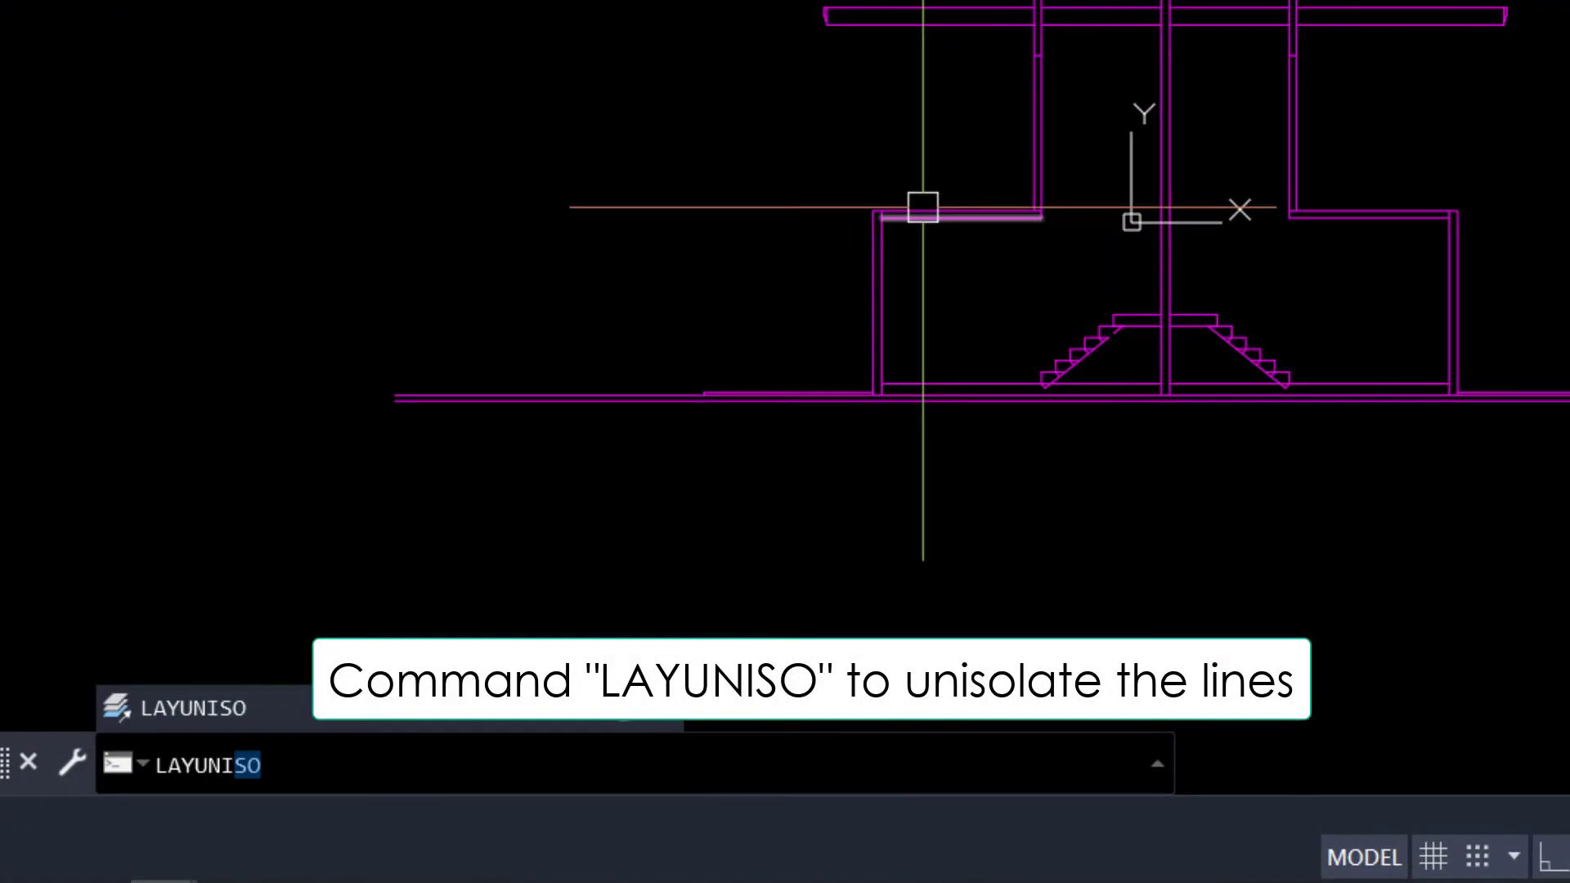
pyautogui.write('so')
pyautogui.press('Return')
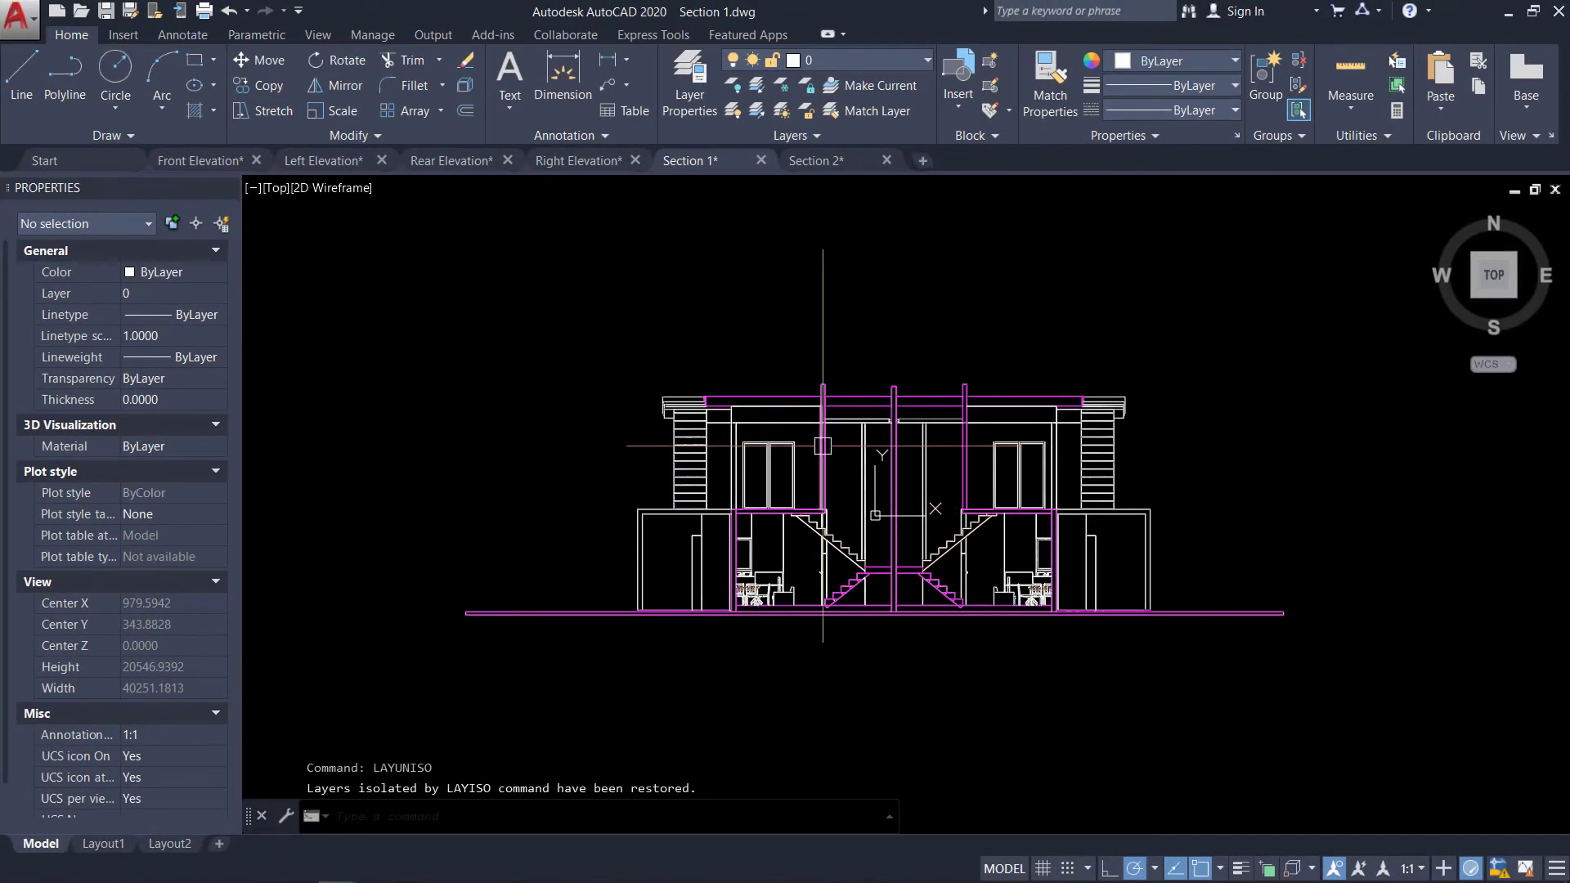
# In the Section 2 drawing, set the SectionCutEdges layer colour to magenta.
pyautogui.moveTo(817, 462); pyautogui.dragTo(792, 435, button='middle')
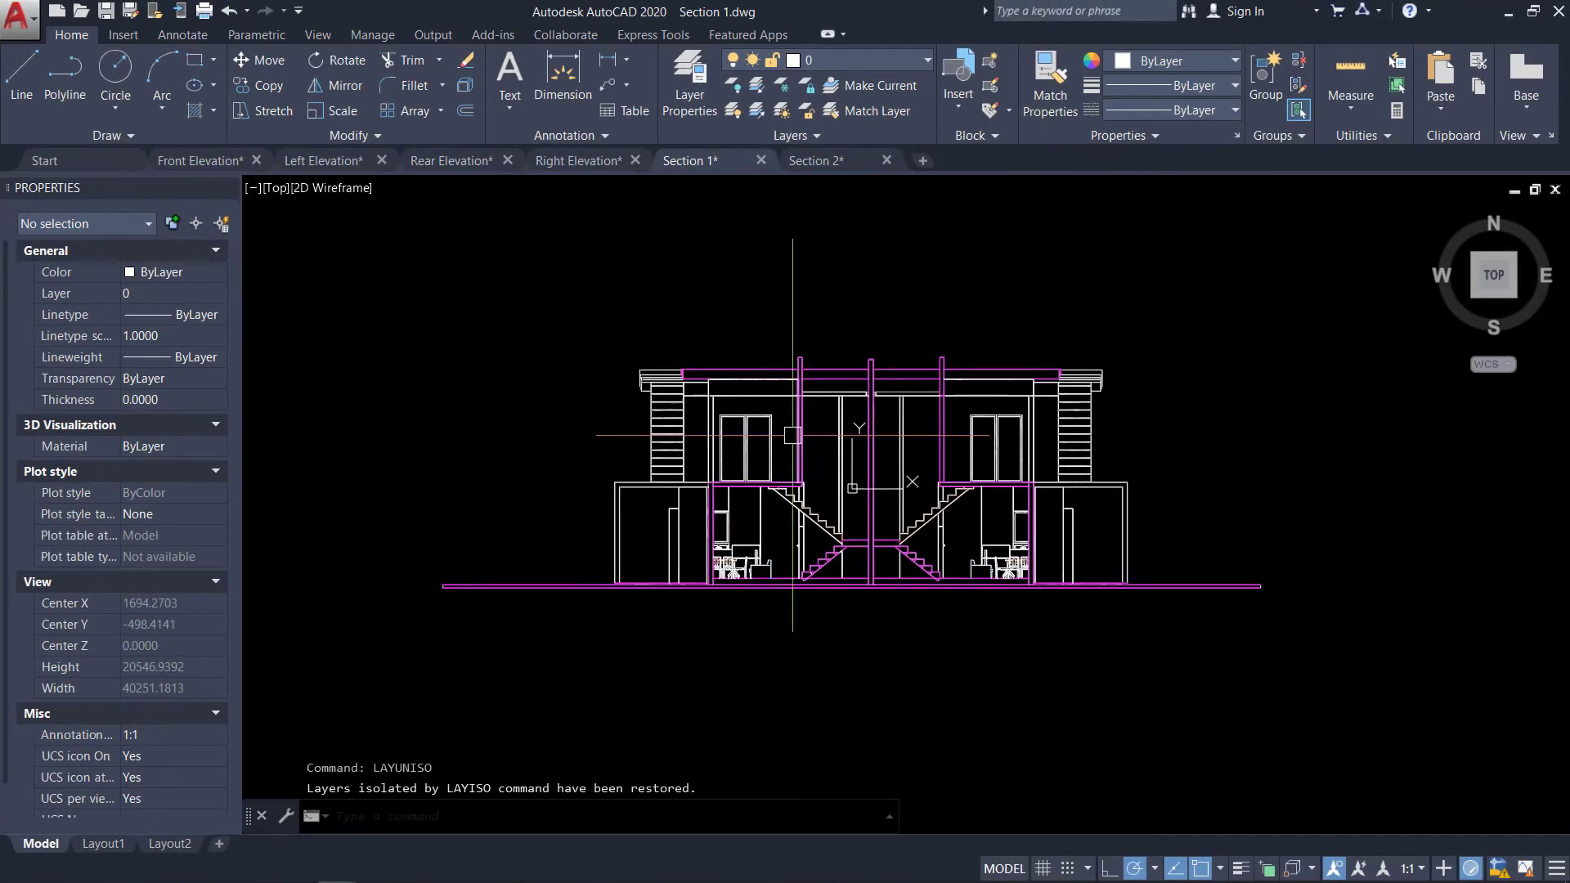
pyautogui.click(813, 160)
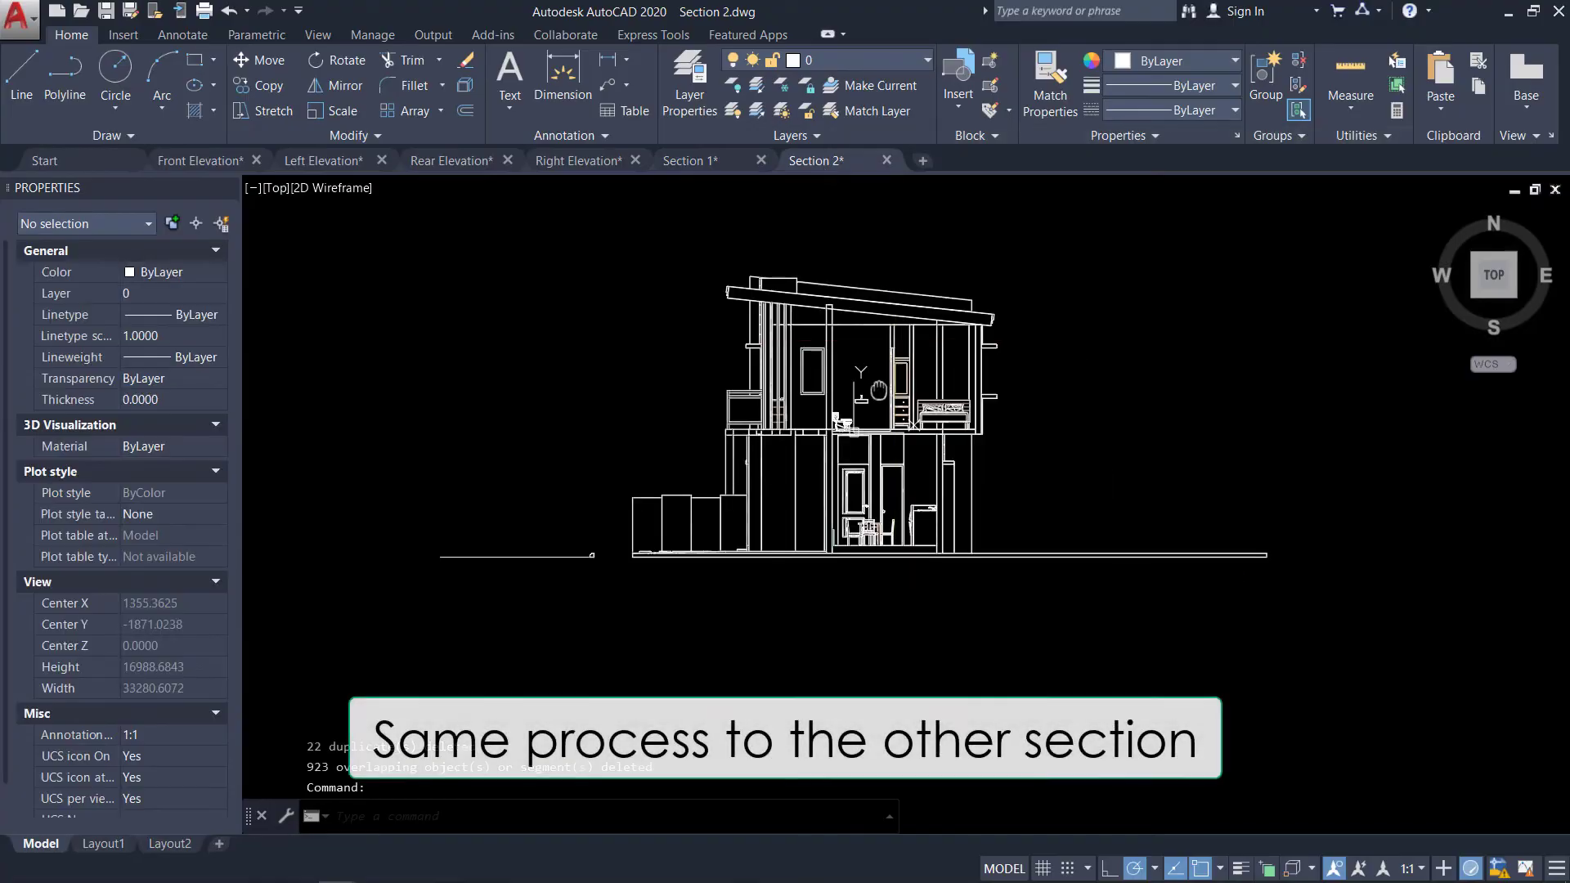
pyautogui.click(864, 71)
pyautogui.click(792, 105)
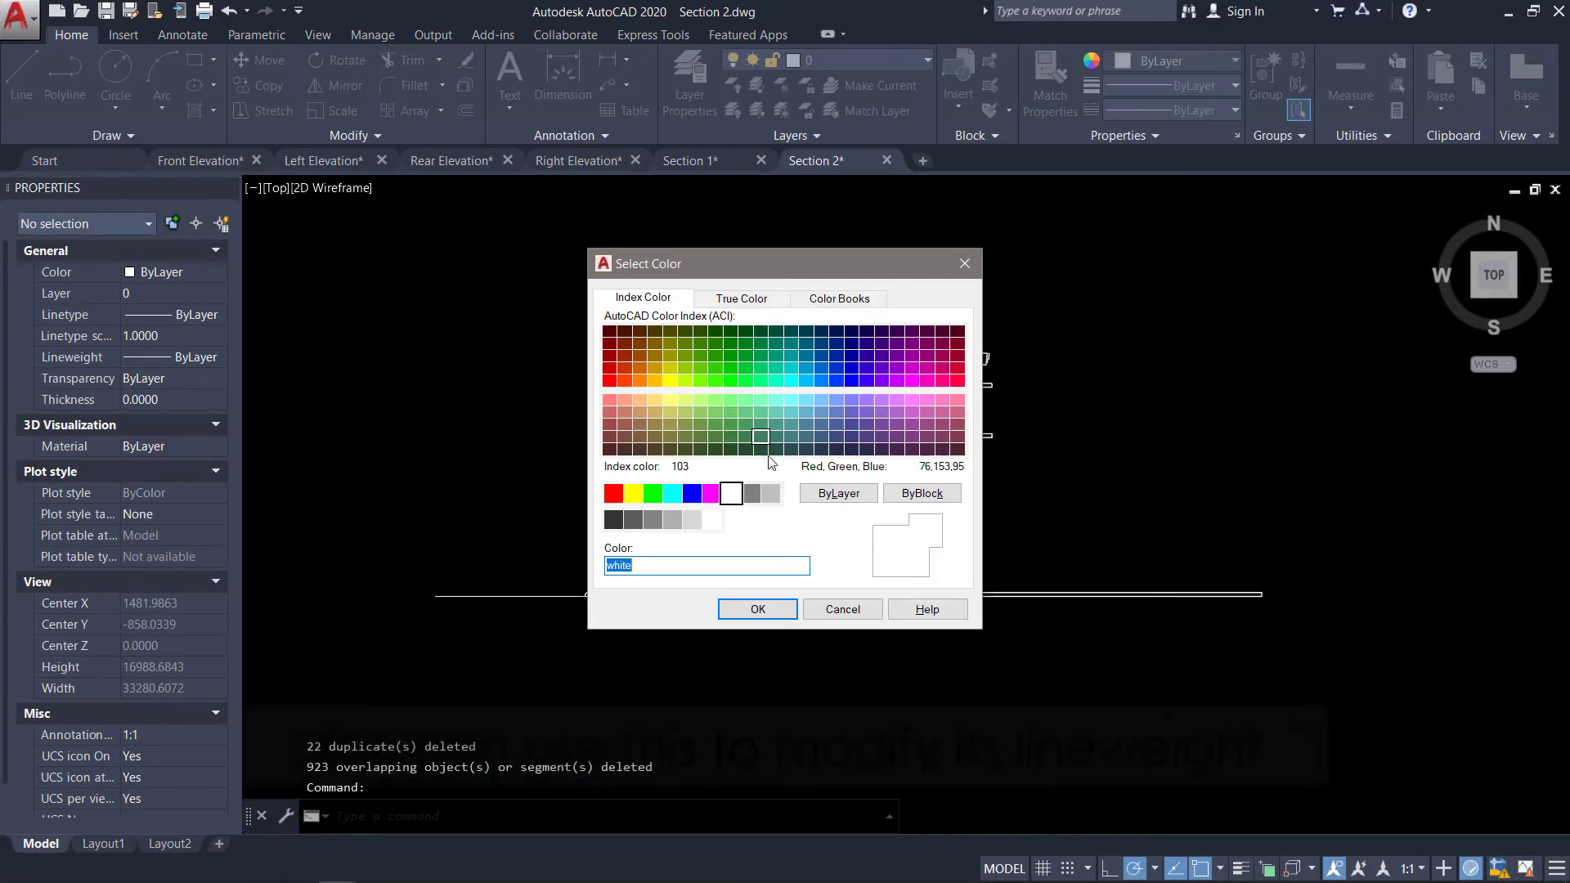
pyautogui.click(708, 494)
pyautogui.click(758, 609)
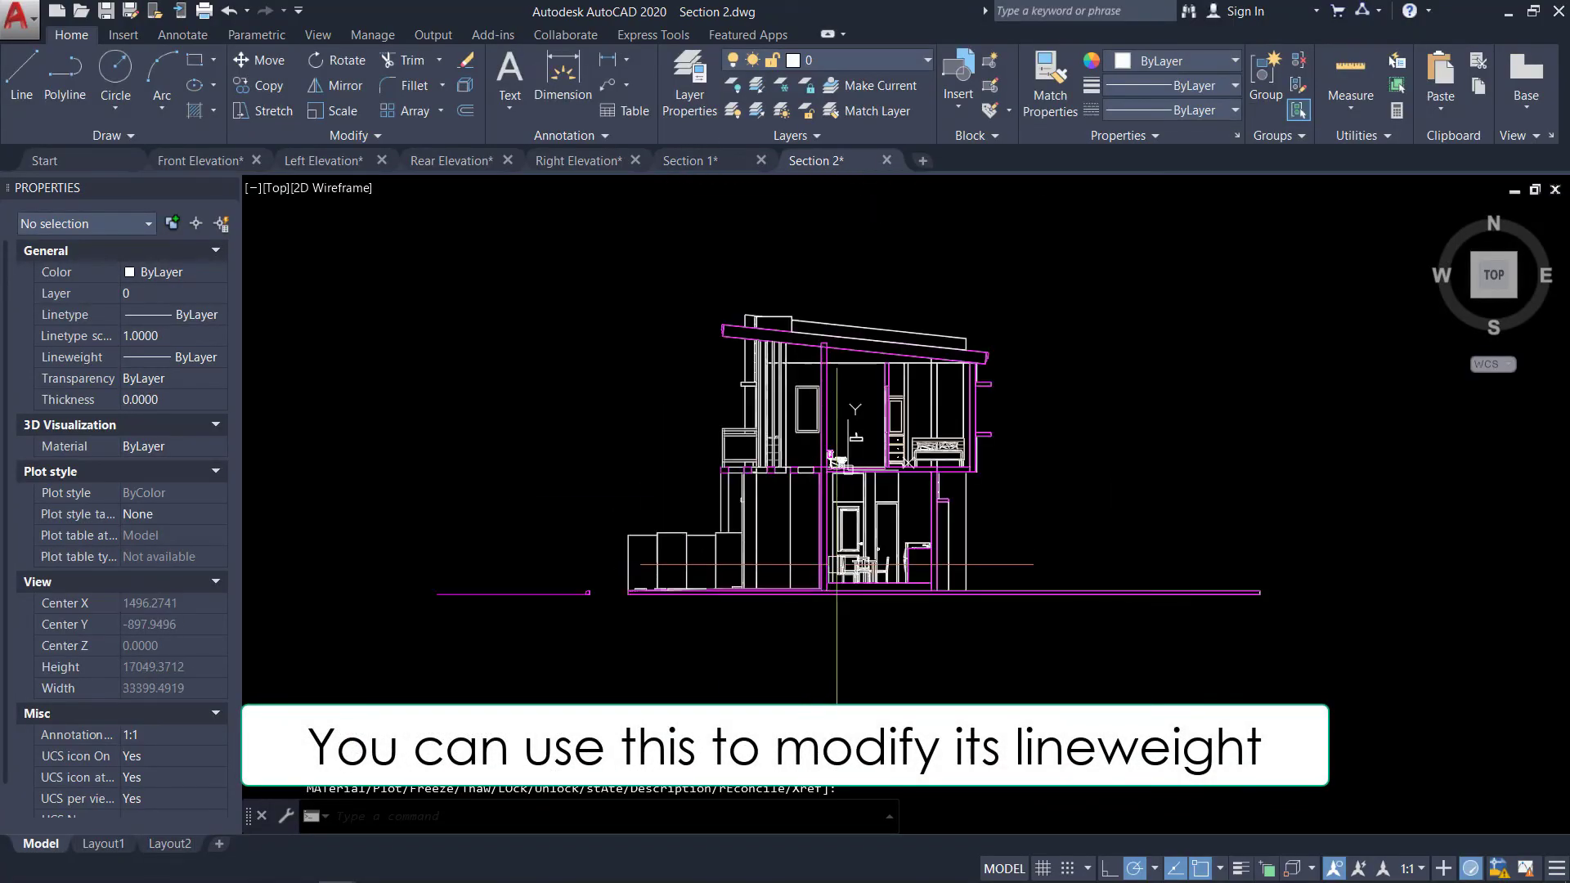
# Isolate the SectionCutEdges layer via a ground cut line, then start LAYUNISO.
pyautogui.click(1001, 588)
pyautogui.write('layis')
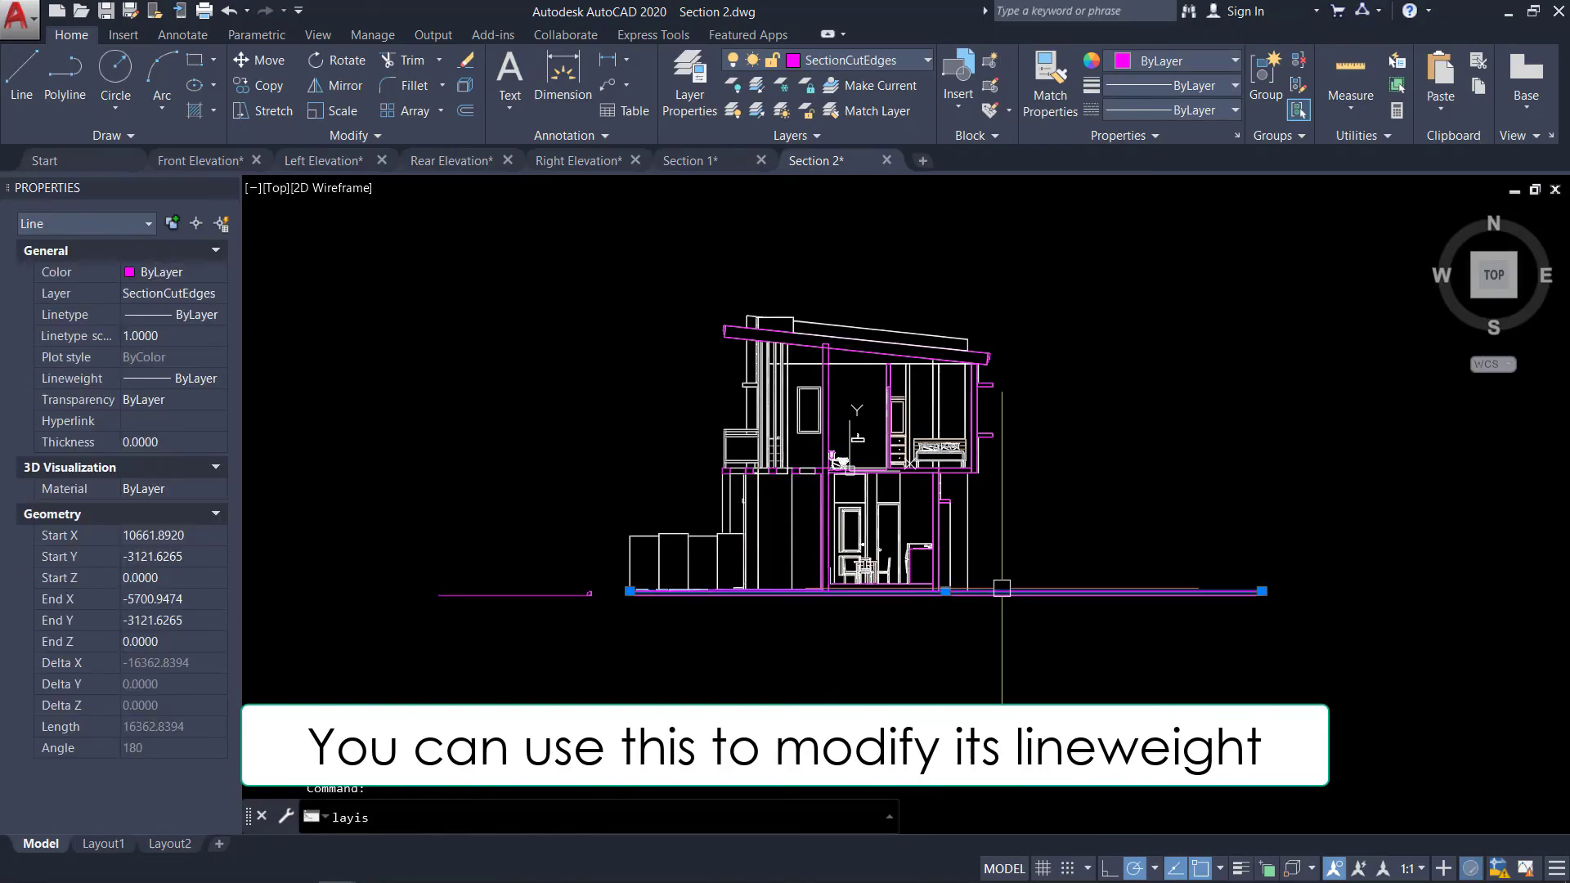
pyautogui.press('Return')
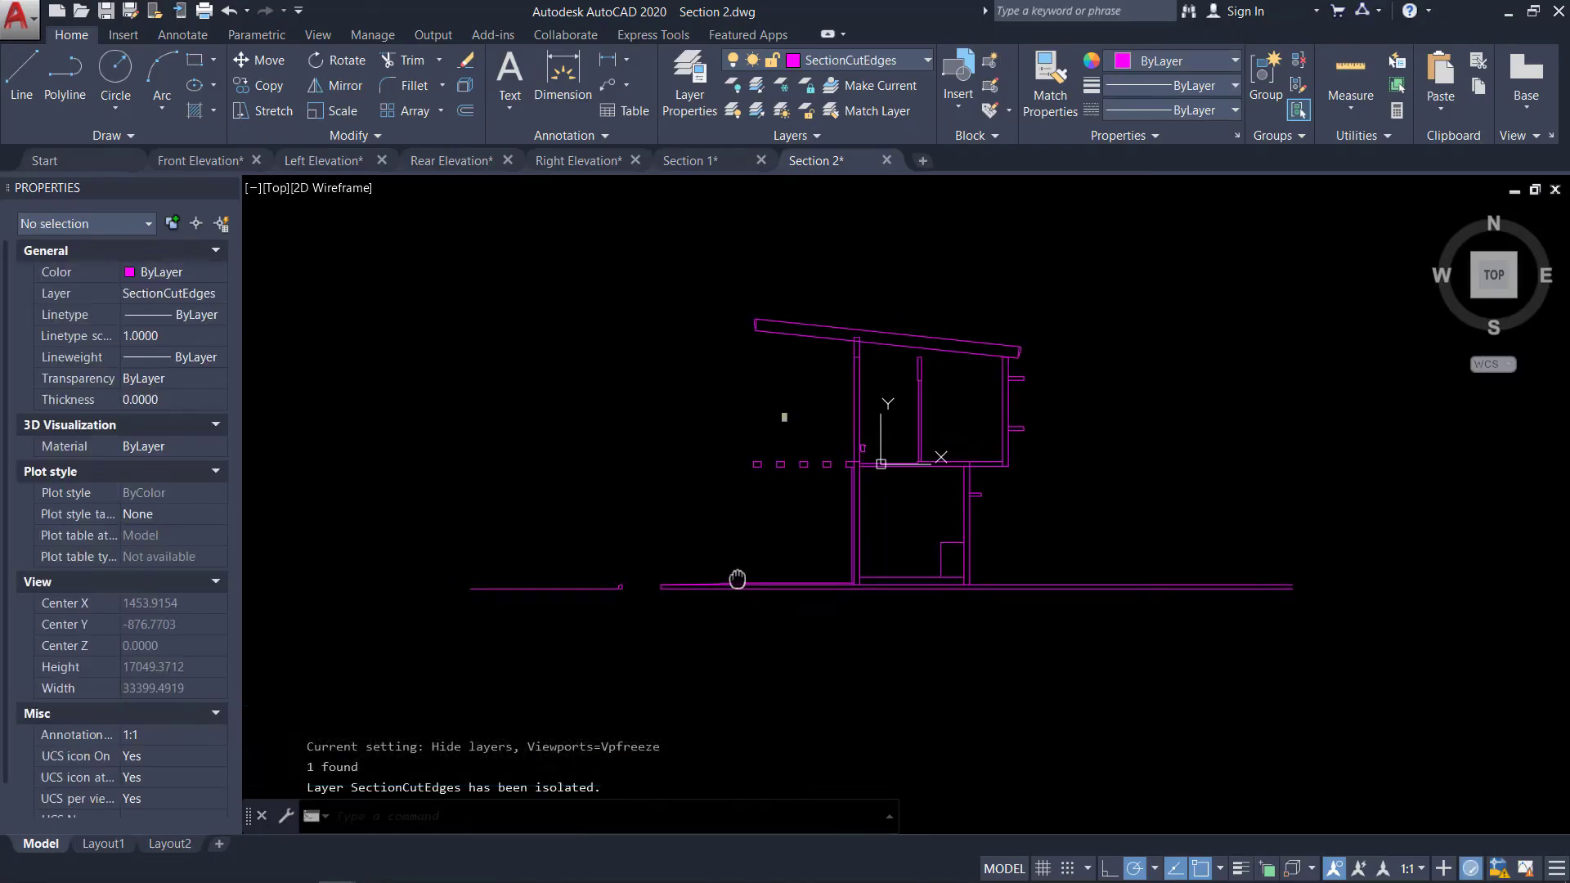
pyautogui.moveTo(708, 582); pyautogui.dragTo(733, 596, button='middle')
pyautogui.write('layun')
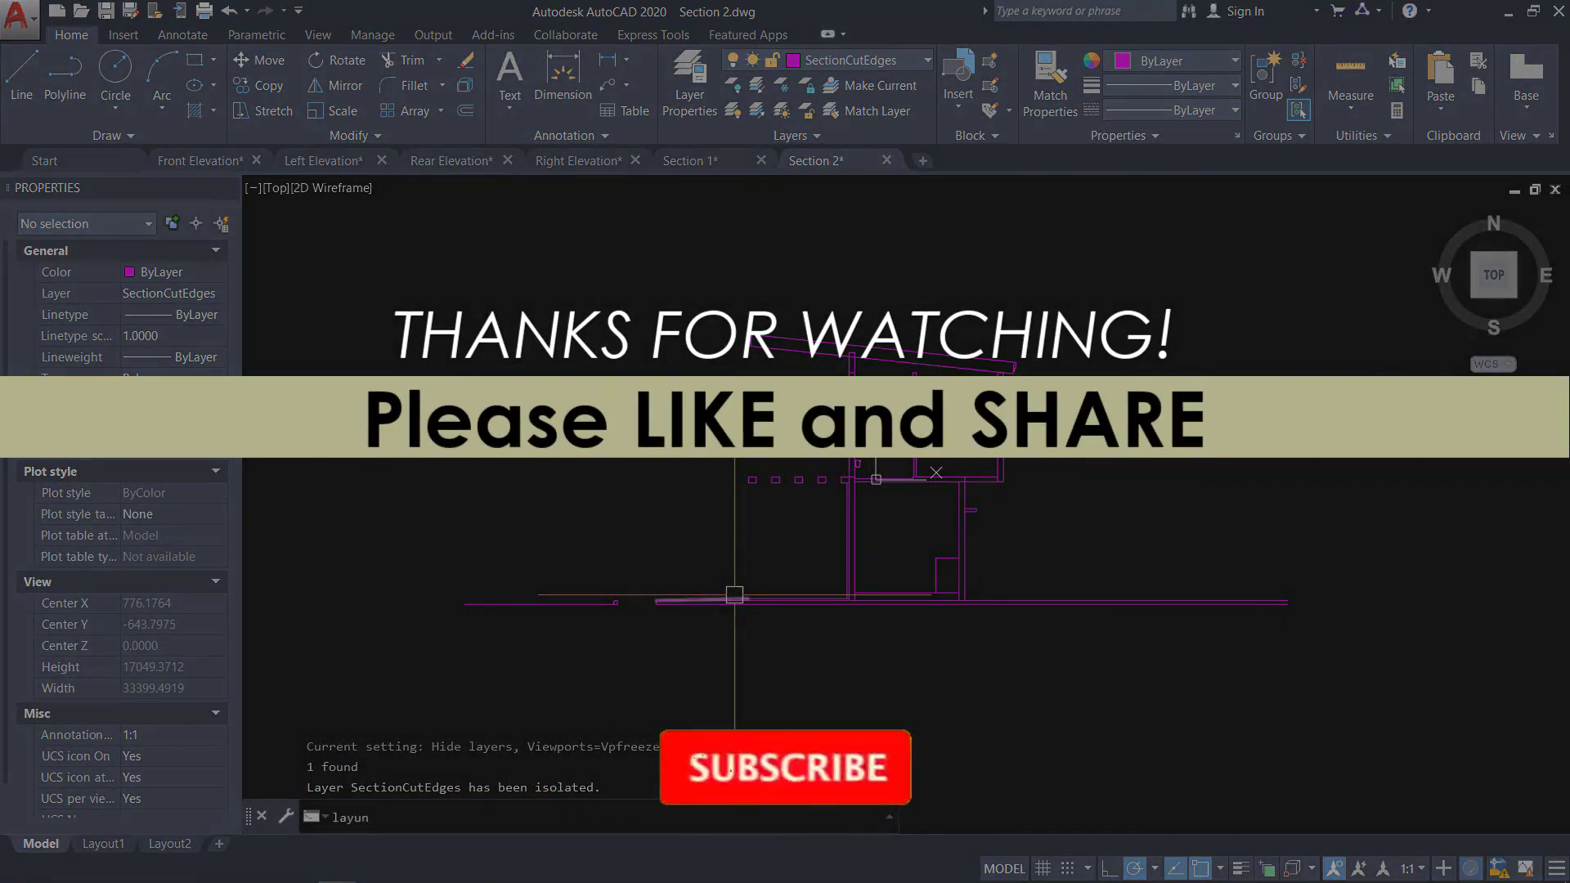